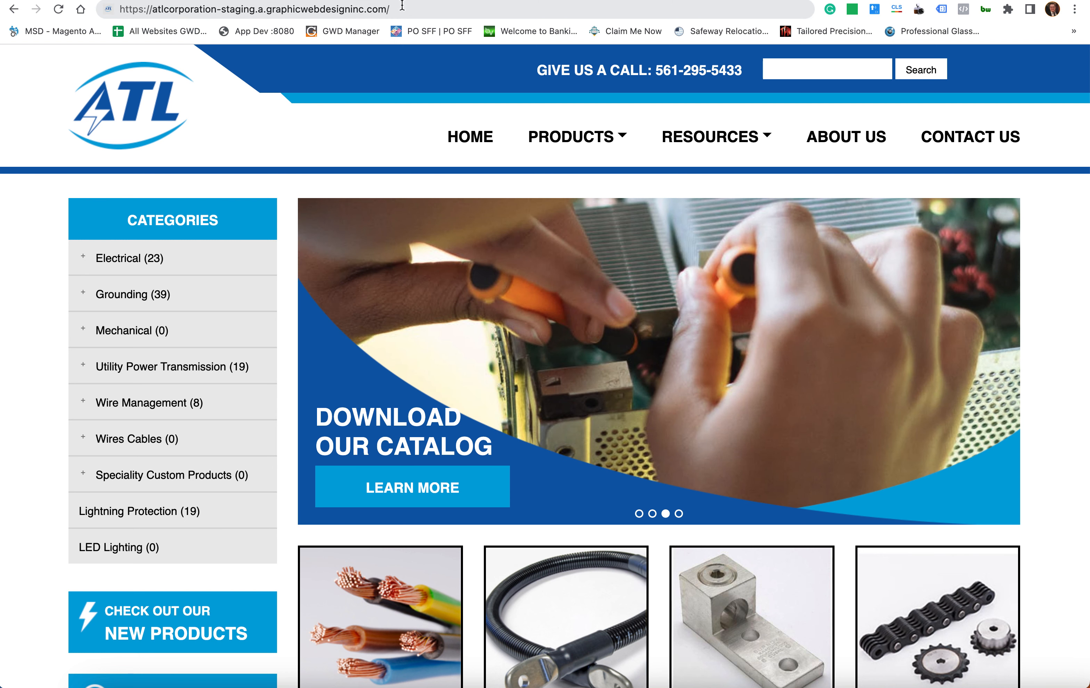
# - Append 'admin' to the staging site's URL in the browser address bar
pyautogui.click(430, 14)
pyautogui.click(463, 4)
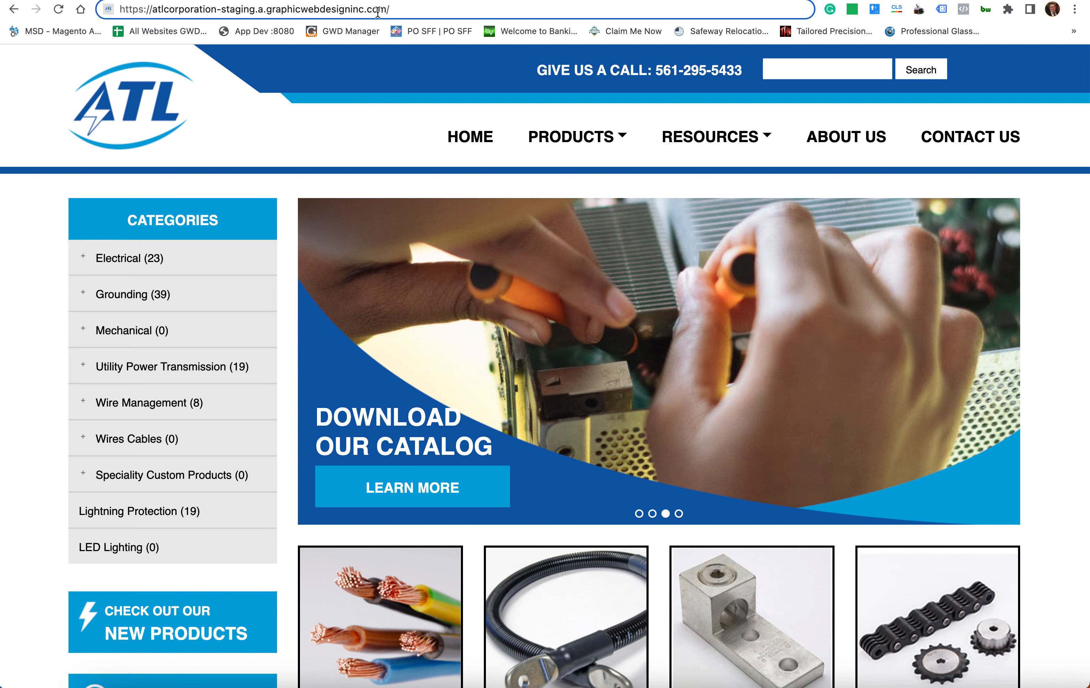
pyautogui.write('admin')
pyautogui.moveTo(397, 5); pyautogui.dragTo(437, 13)
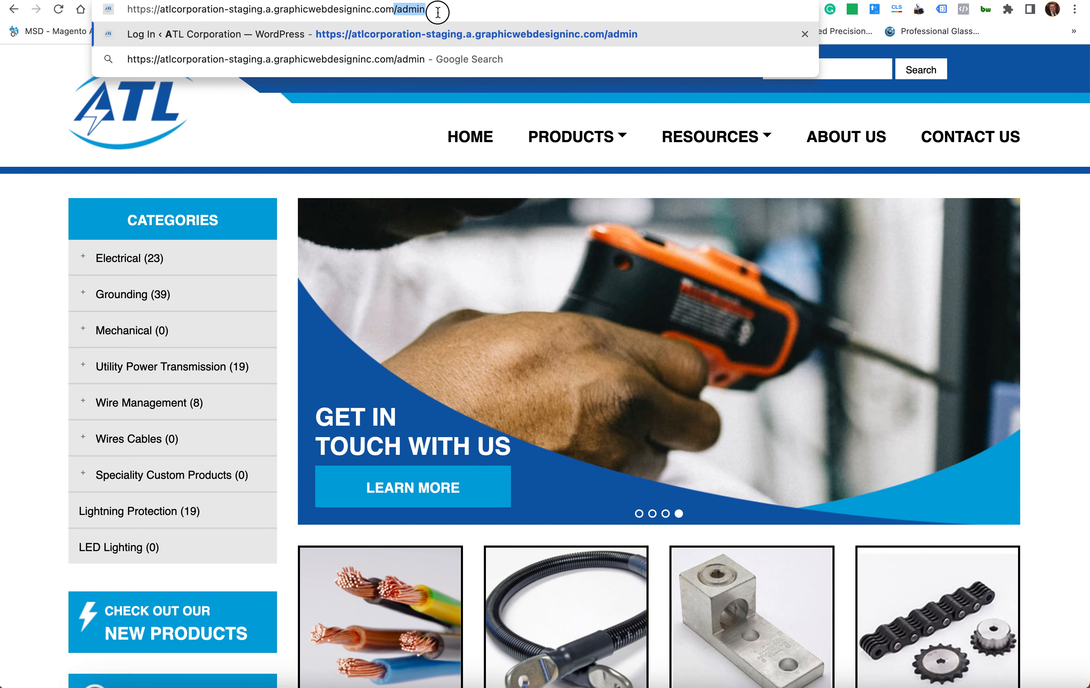
# - Load the /admin login page and sign in as the editor user with its password
pyautogui.click(452, 13)
pyautogui.press('Return')
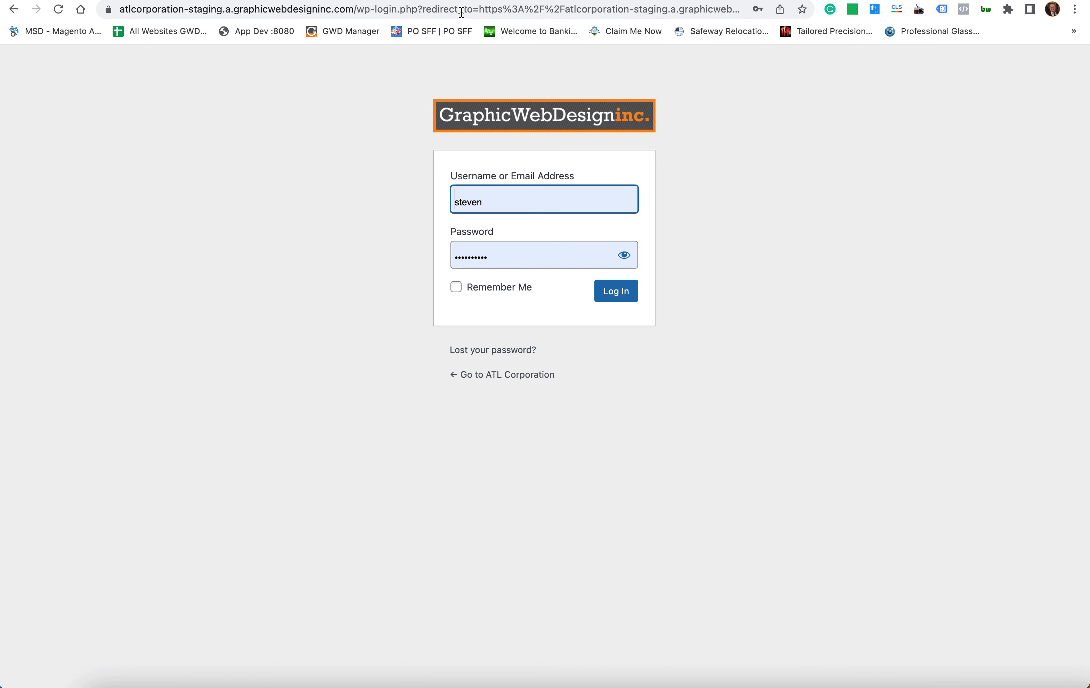
pyautogui.doubleClick(543, 196)
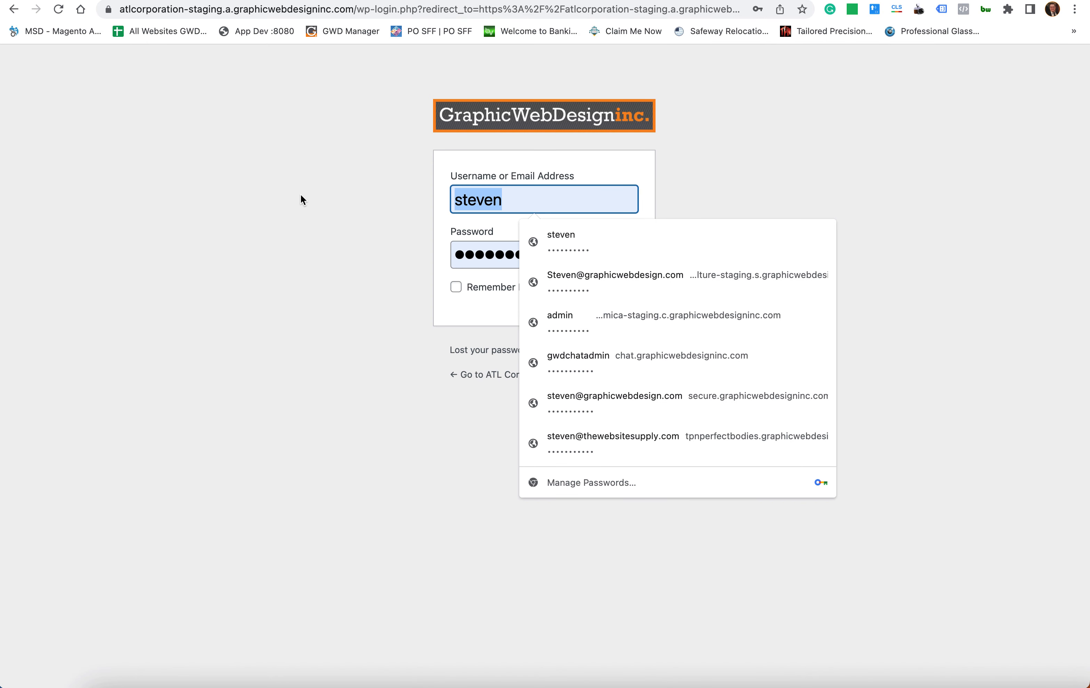
pyautogui.write('e')
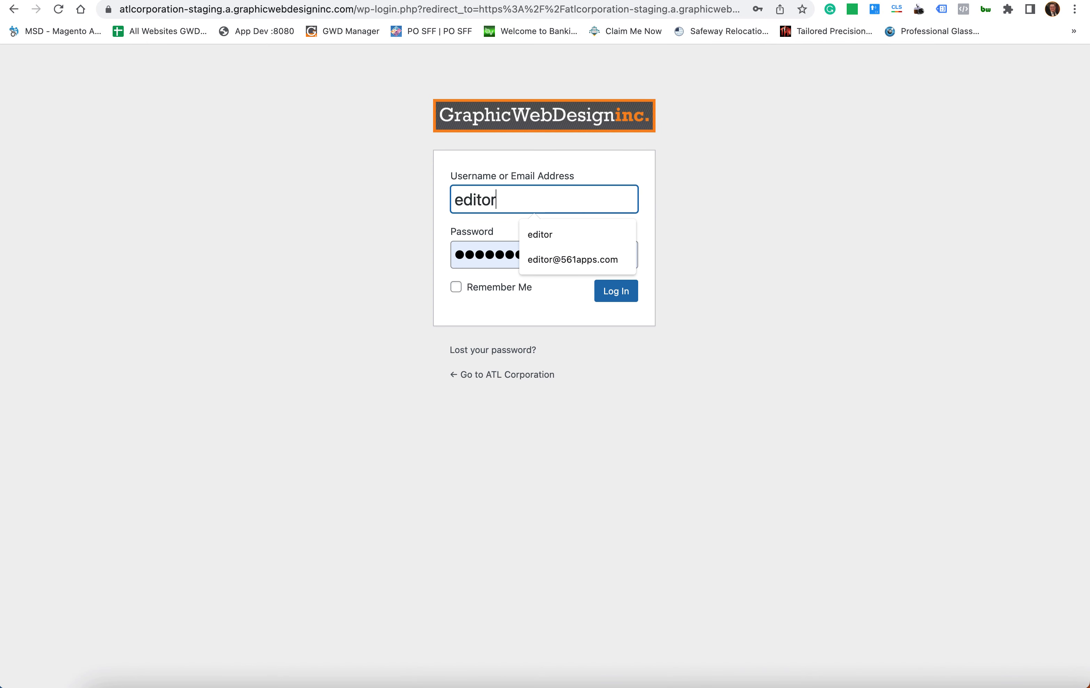
pyautogui.write('ditor')
pyautogui.press('Tab')
pyautogui.write('••••••••')
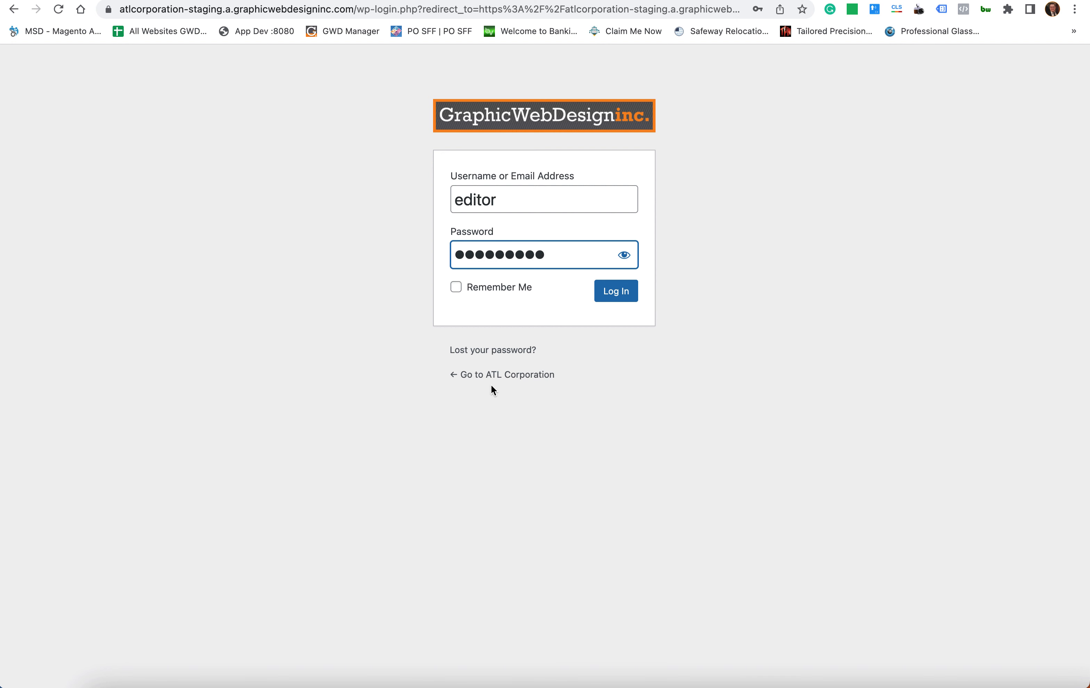
pyautogui.click(625, 300)
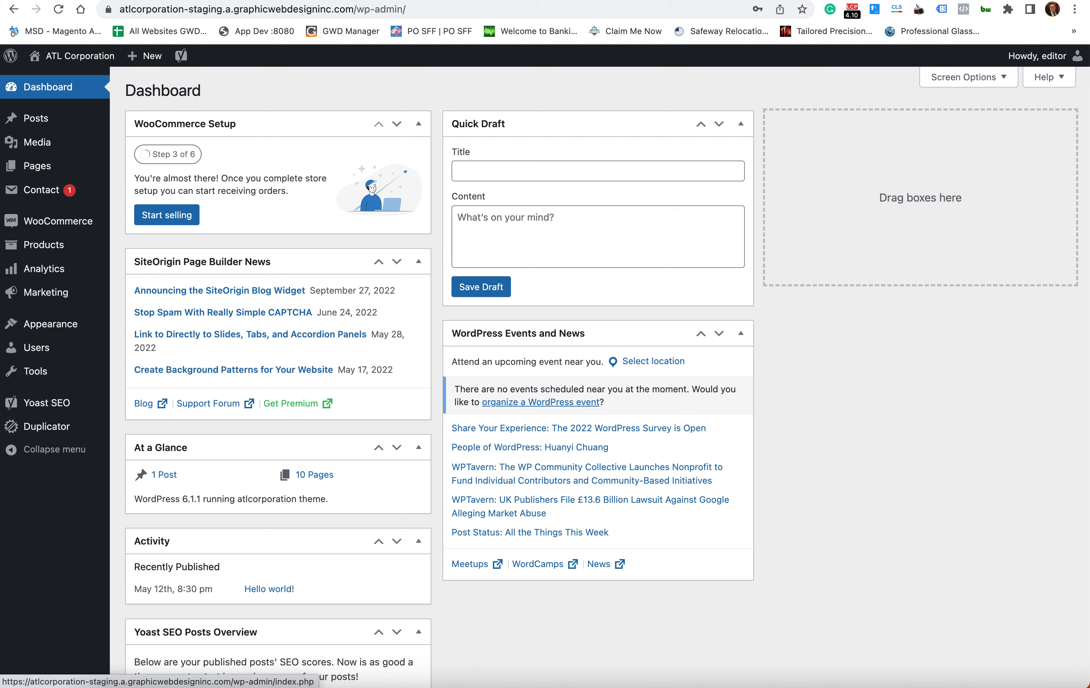
# - Go from the Dashboard to the public site through the site name's Visit Site link
pyautogui.moveTo(1038, 63)
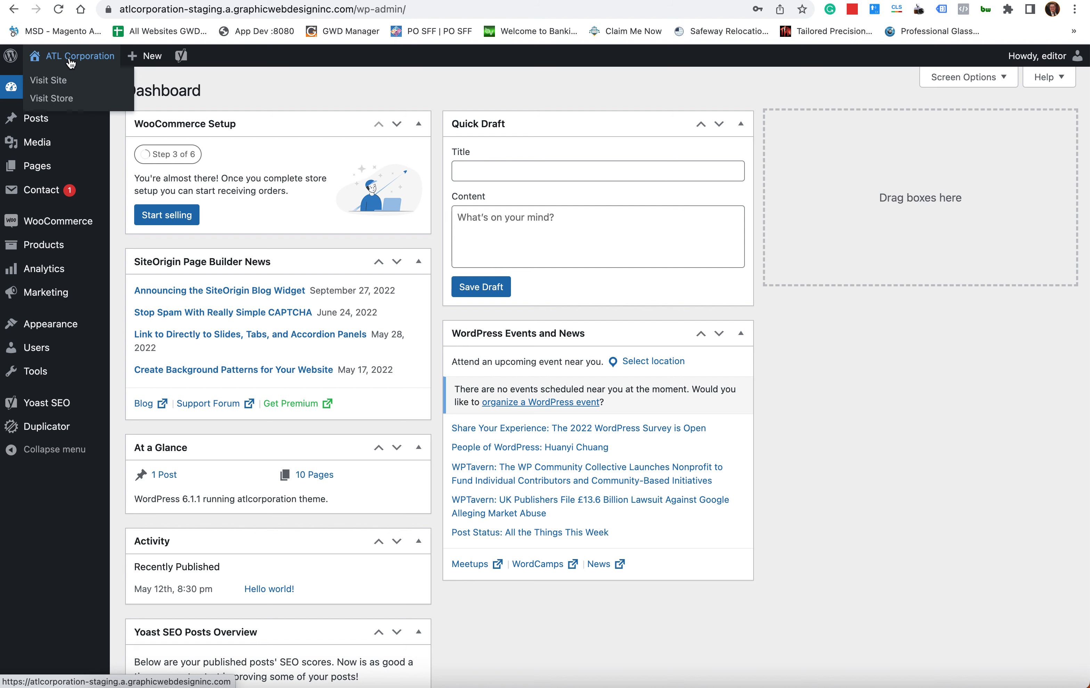
pyautogui.click(51, 79)
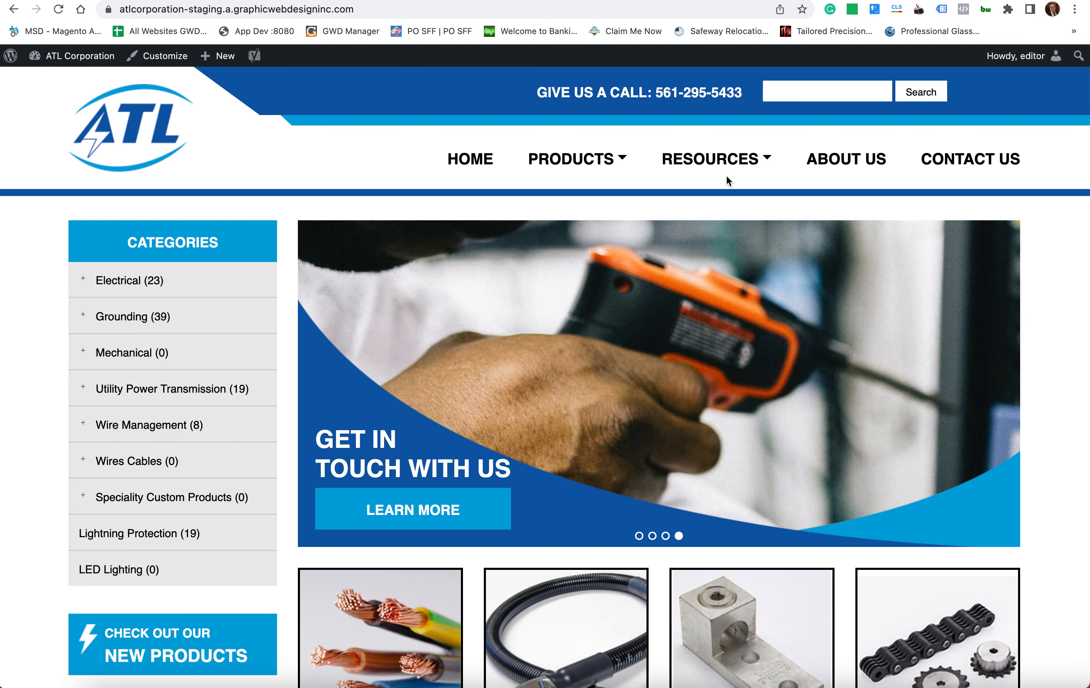
# - Read the About Us page's Our History and Manufacturing Facility text, then open it in Edit Page
pyautogui.moveTo(727, 173)
pyautogui.click(842, 168)
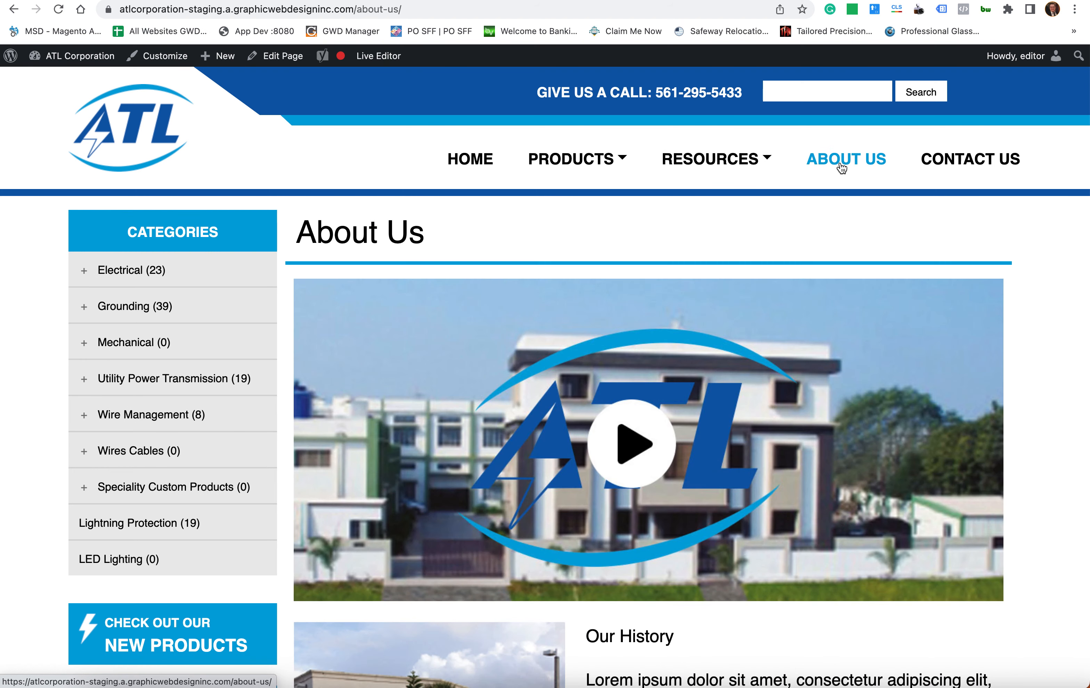
pyautogui.scroll(-5, 752, 225)
pyautogui.scroll(-5, 752, 225)
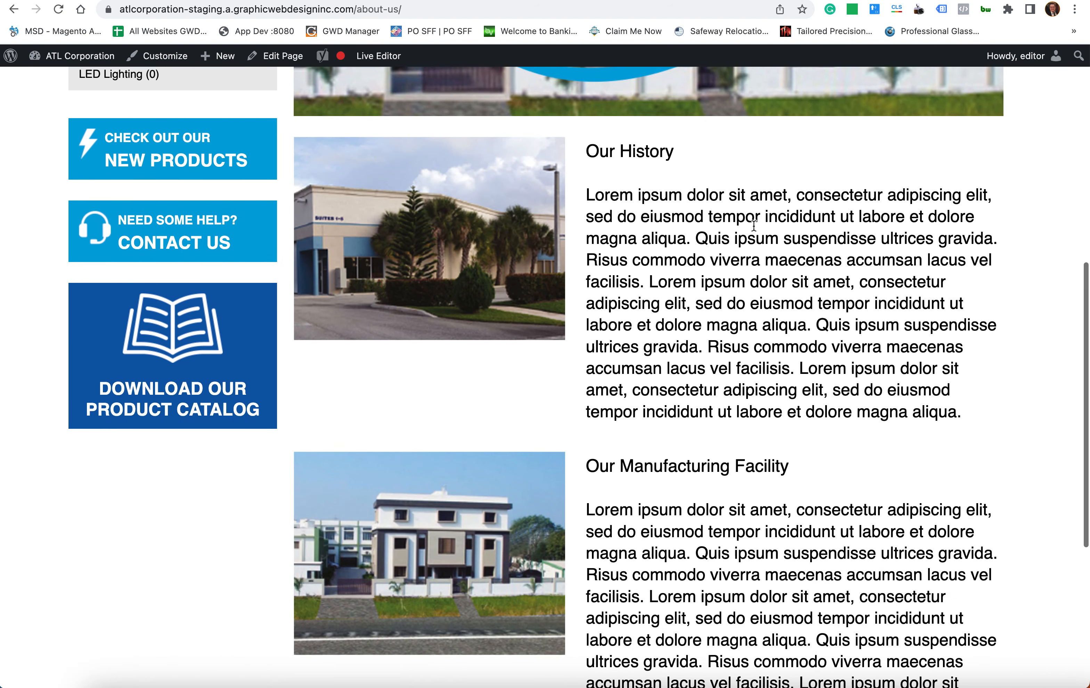
pyautogui.tripleClick(781, 270)
pyautogui.click(758, 275)
pyautogui.scroll(-5, 757, 275)
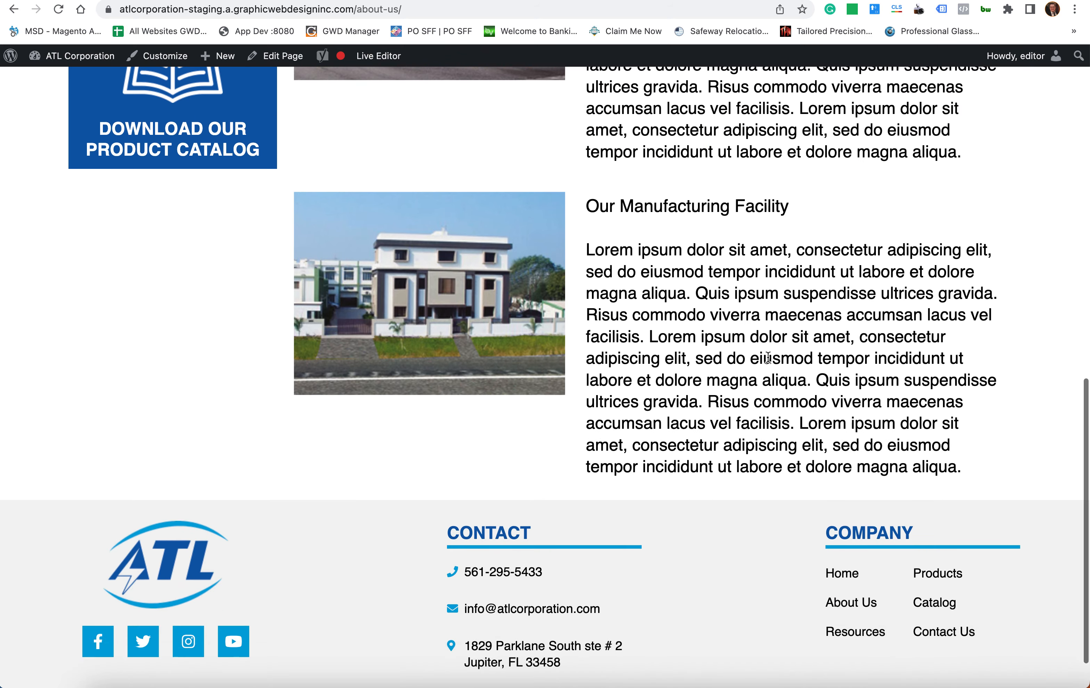
pyautogui.tripleClick(767, 357)
pyautogui.click(745, 360)
pyautogui.scroll(15, 745, 360)
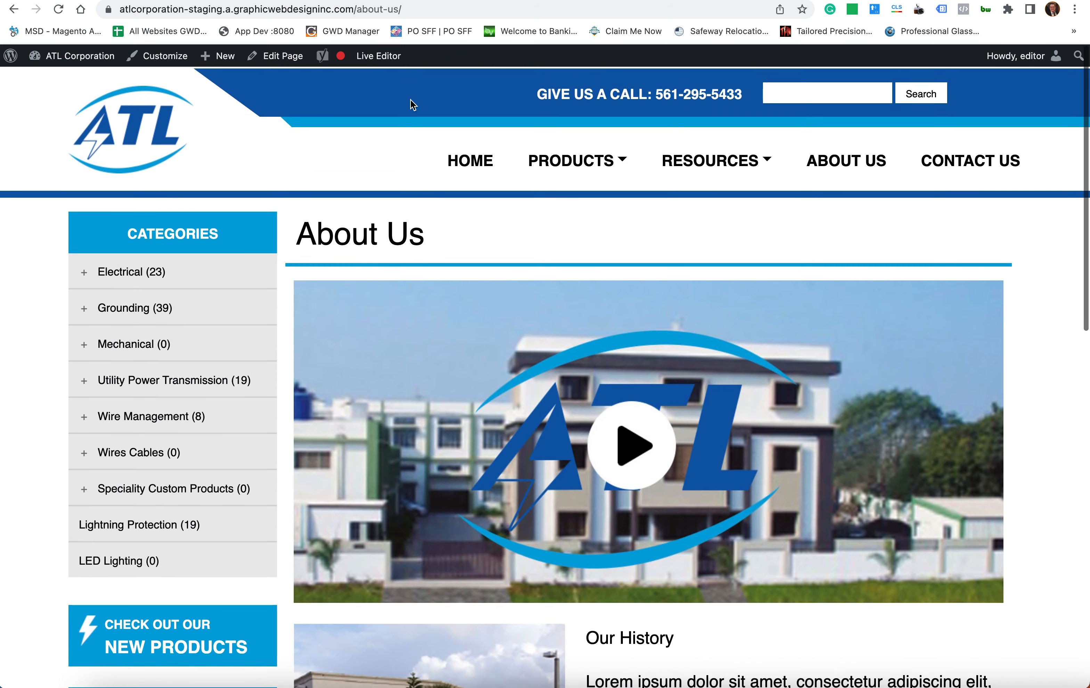
pyautogui.click(285, 56)
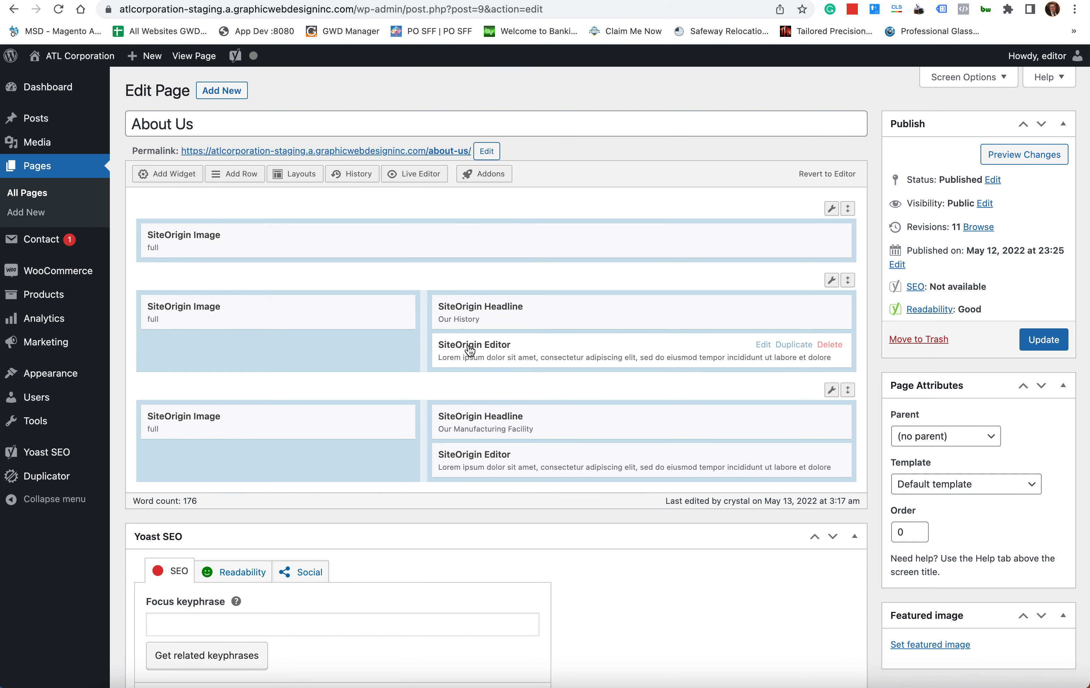
# - Inspect the Our History text block's paragraph and close the block without changes
pyautogui.click(639, 345)
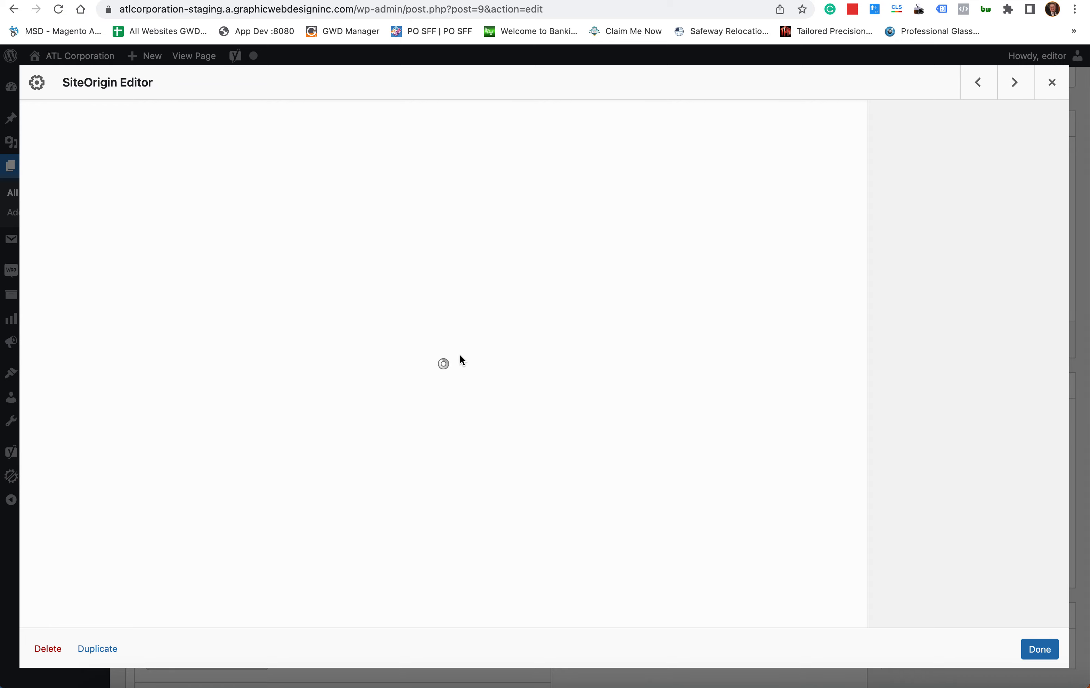
pyautogui.tripleClick(422, 303)
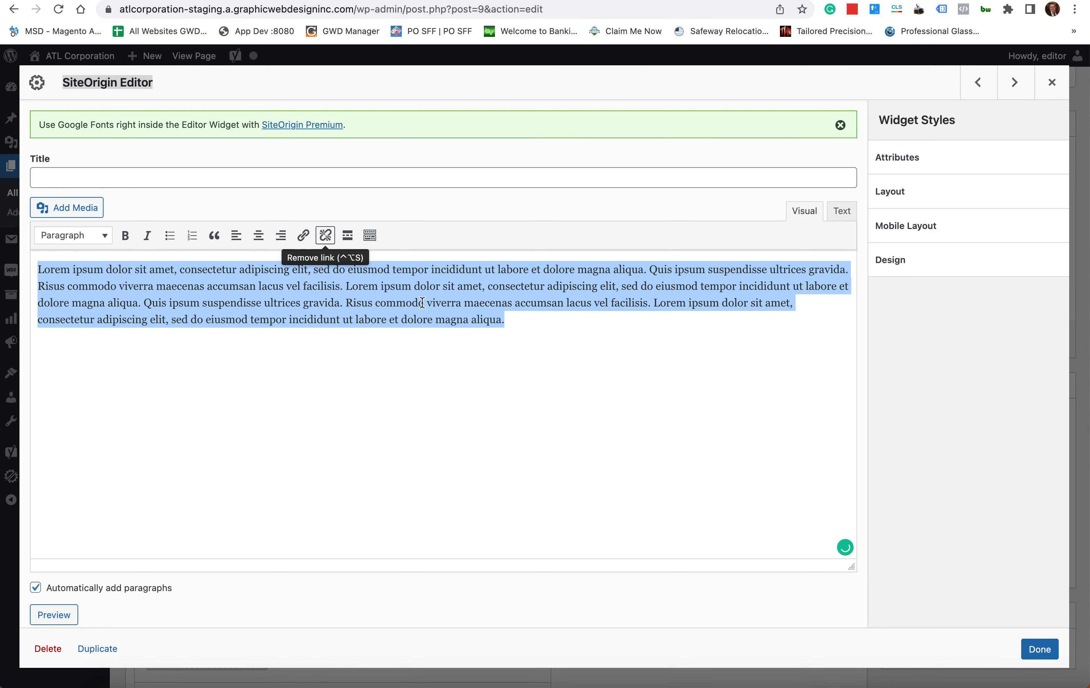
pyautogui.click(582, 353)
pyautogui.tripleClick(585, 346)
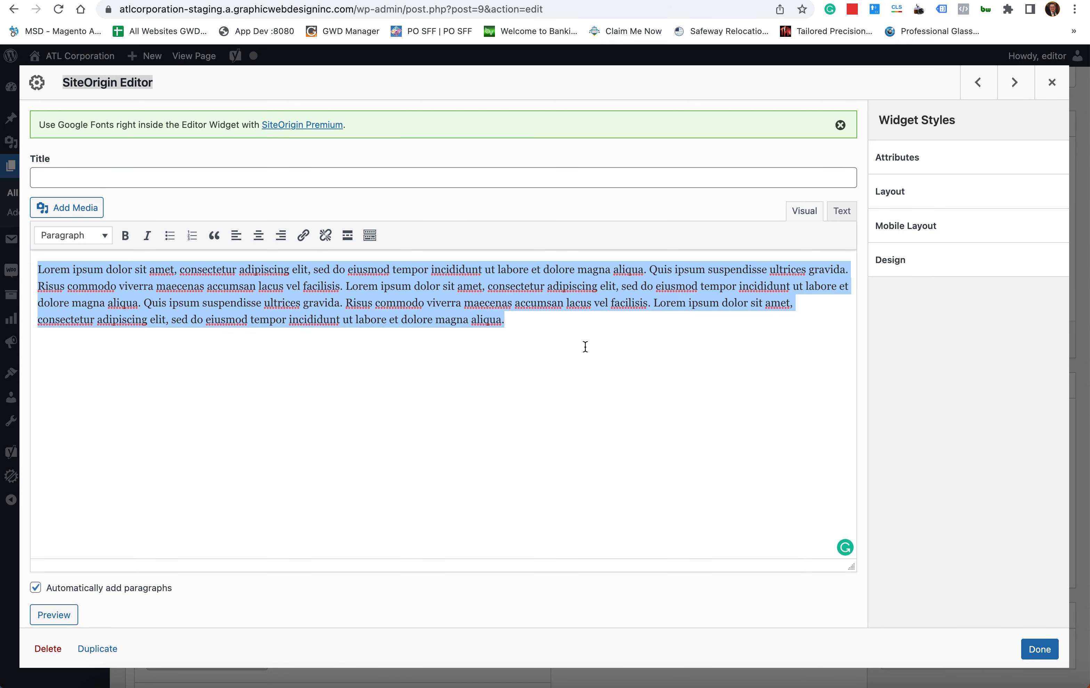
pyautogui.click(618, 345)
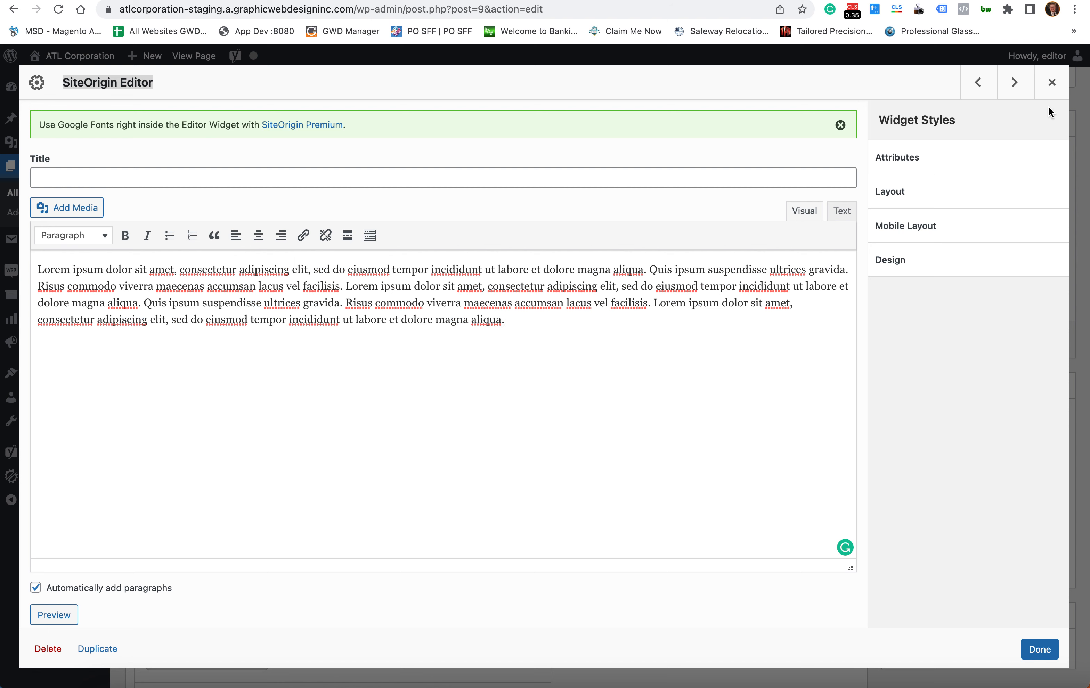
pyautogui.click(1049, 84)
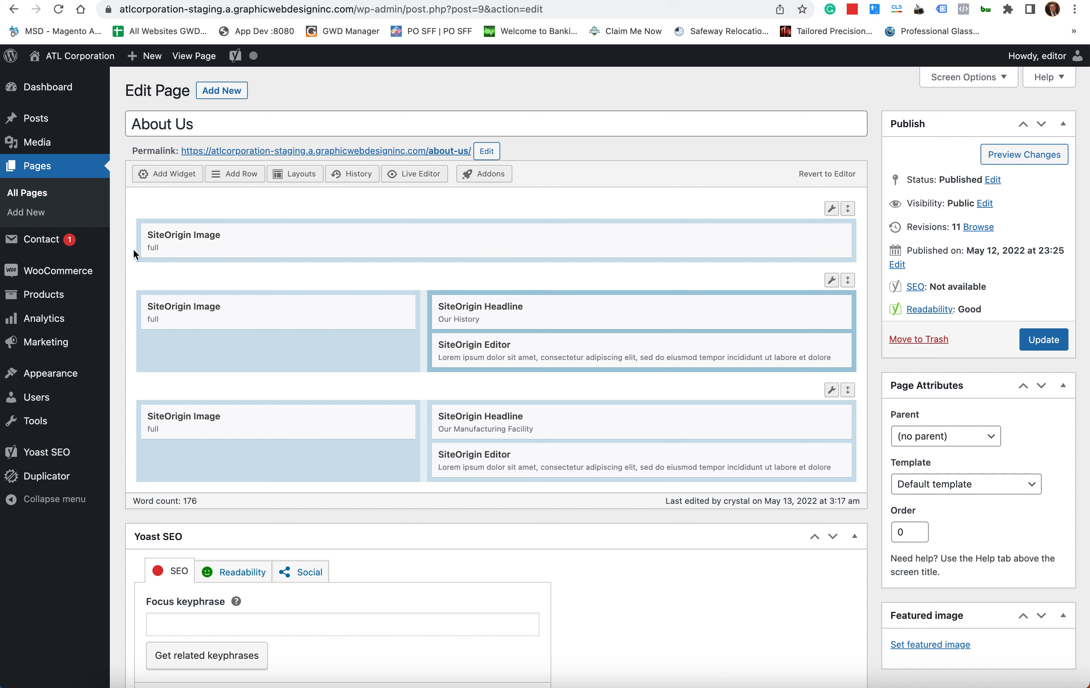
# - Reopen and close the Our History block, update the About Us page, and view it live
pyautogui.moveTo(93, 250)
pyautogui.click(576, 352)
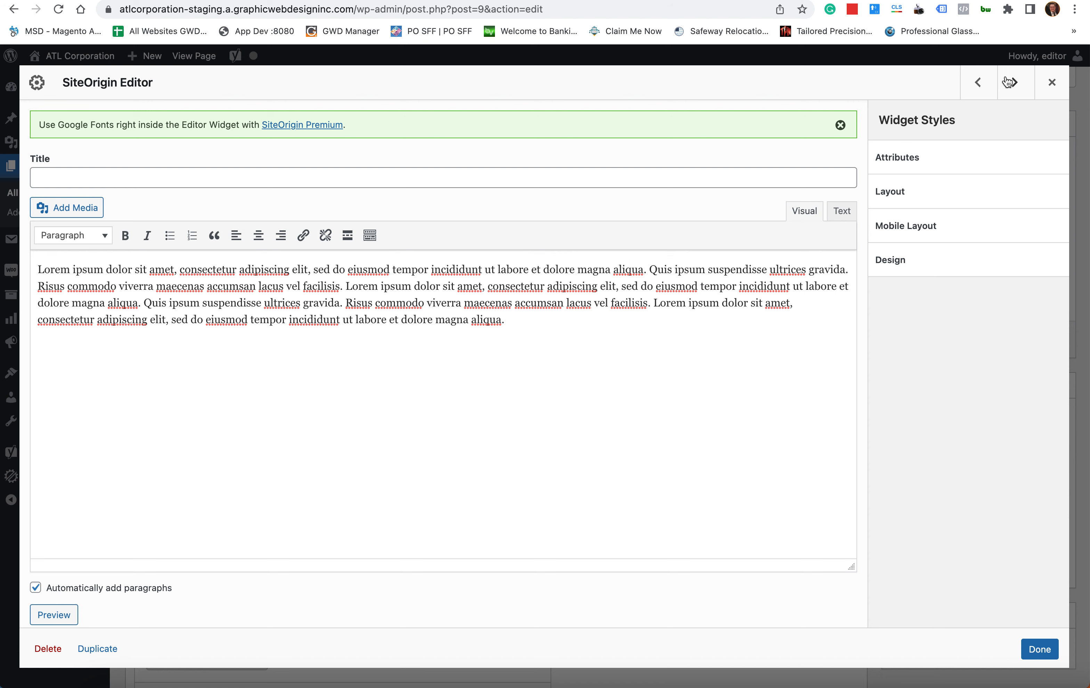
pyautogui.click(1051, 83)
pyautogui.click(1048, 347)
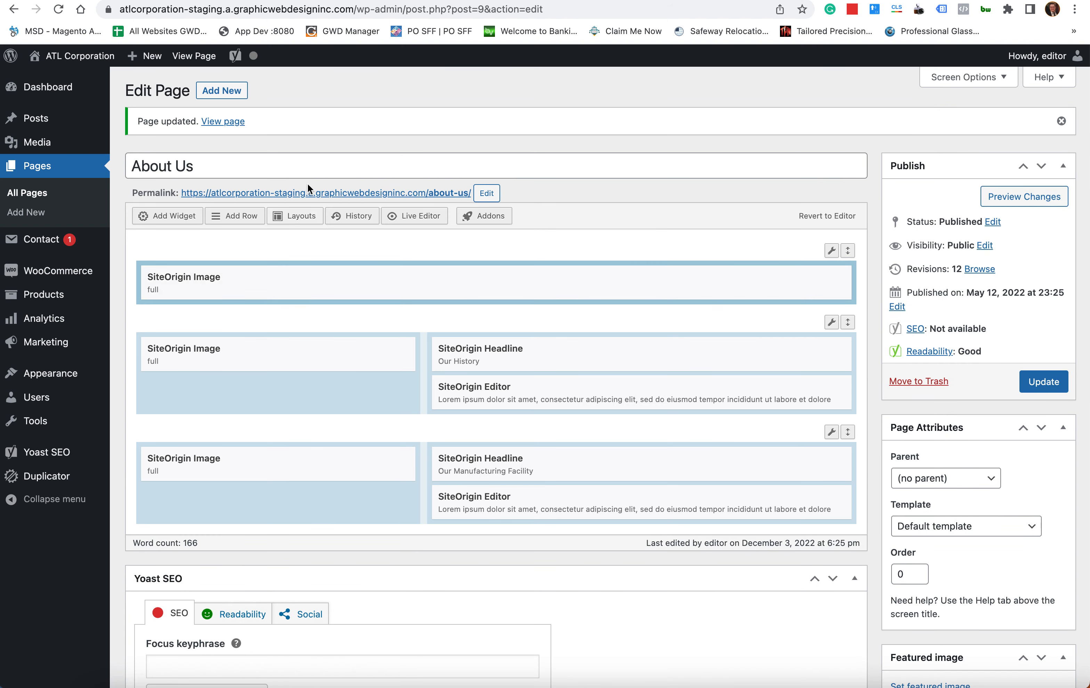
pyautogui.click(321, 196)
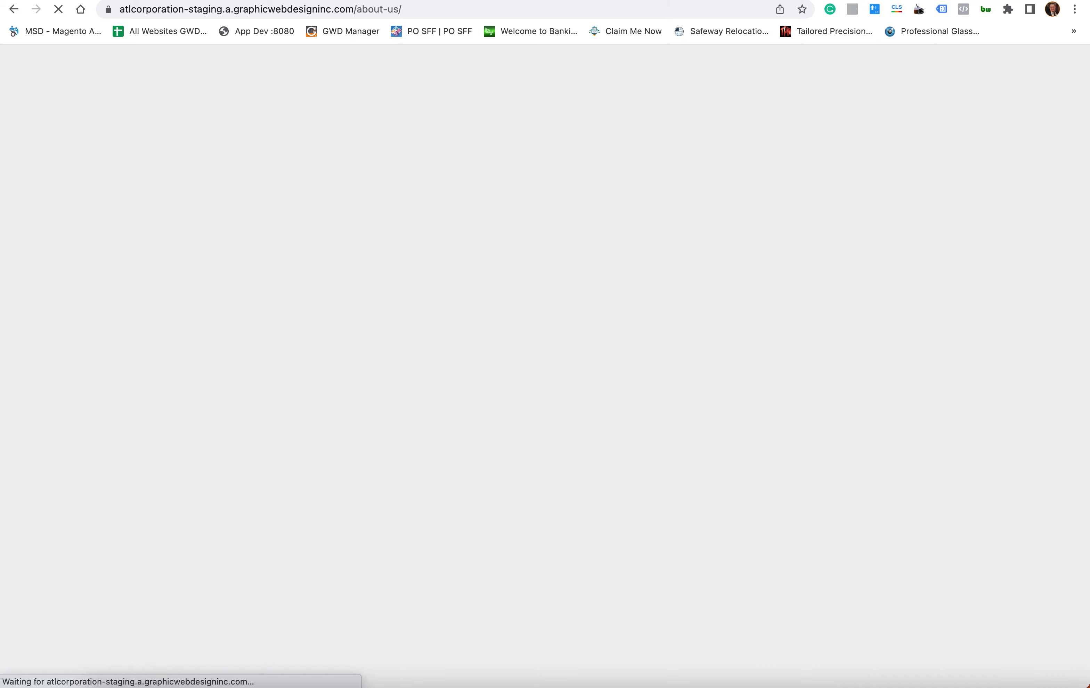
# - Play the About Us video, then return to the home page
pyautogui.scroll(-7, 488, 235)
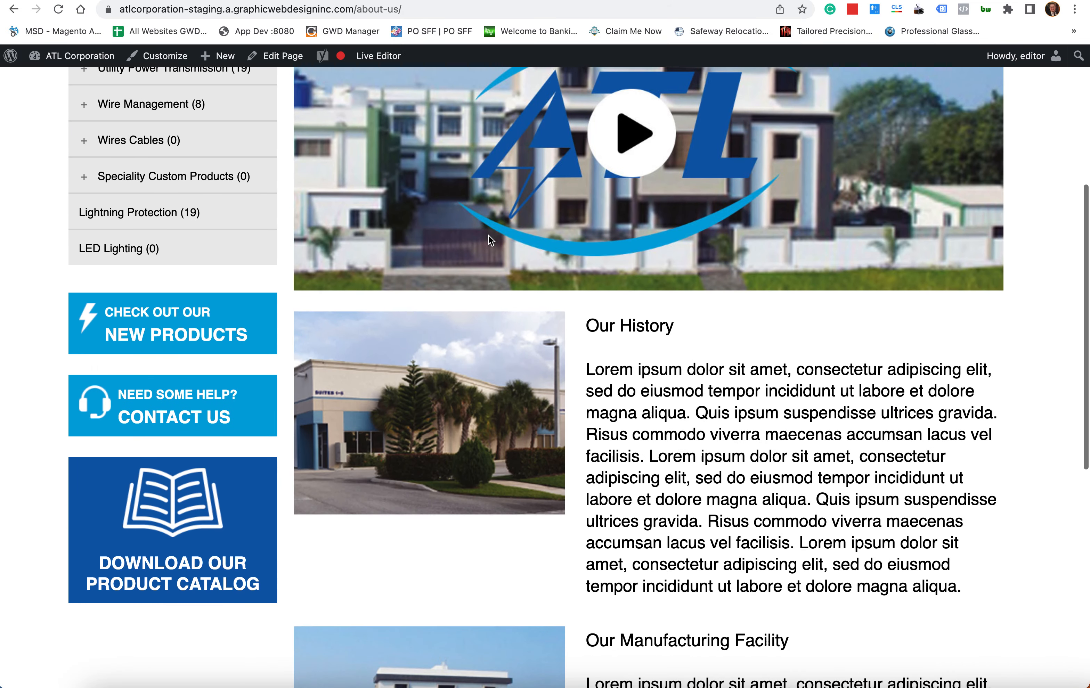
pyautogui.scroll(6, 488, 235)
pyautogui.click(663, 403)
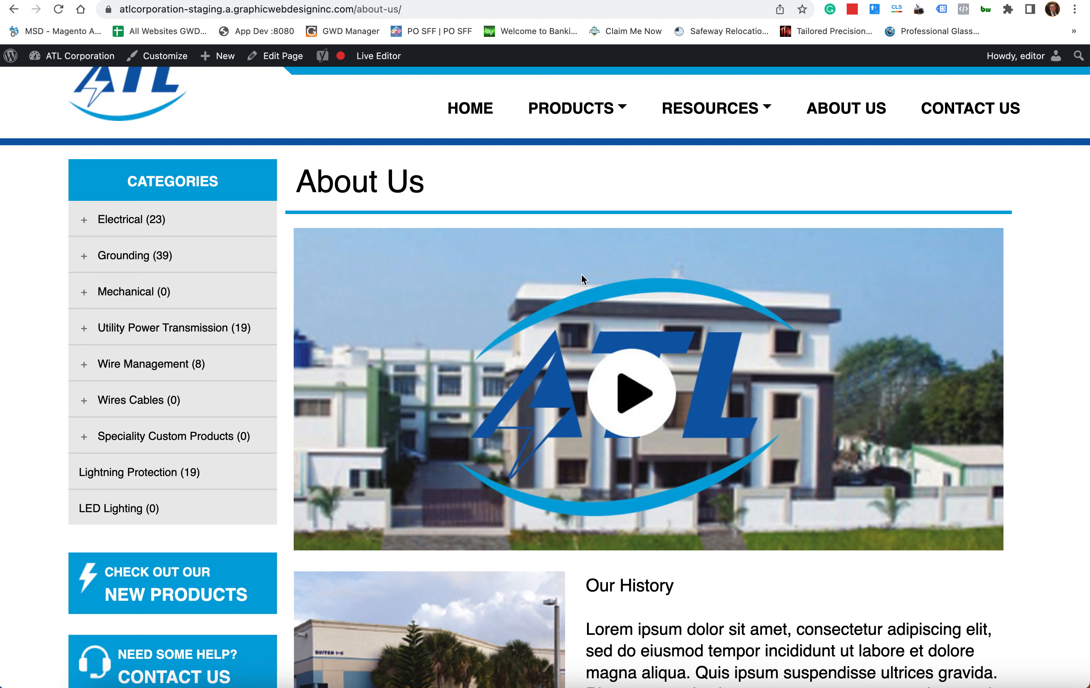
pyautogui.click(470, 108)
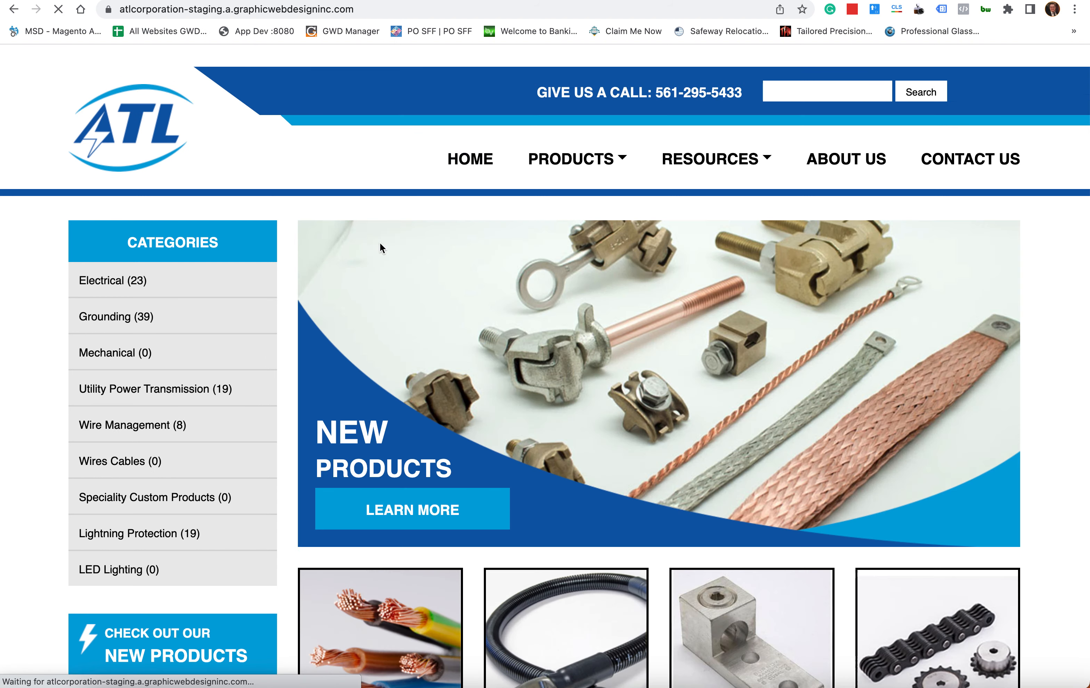
# - Browse Electrical > Conduit to Panel Board Hinges and view its product image enlarged
pyautogui.scroll(-15, 338, 236)
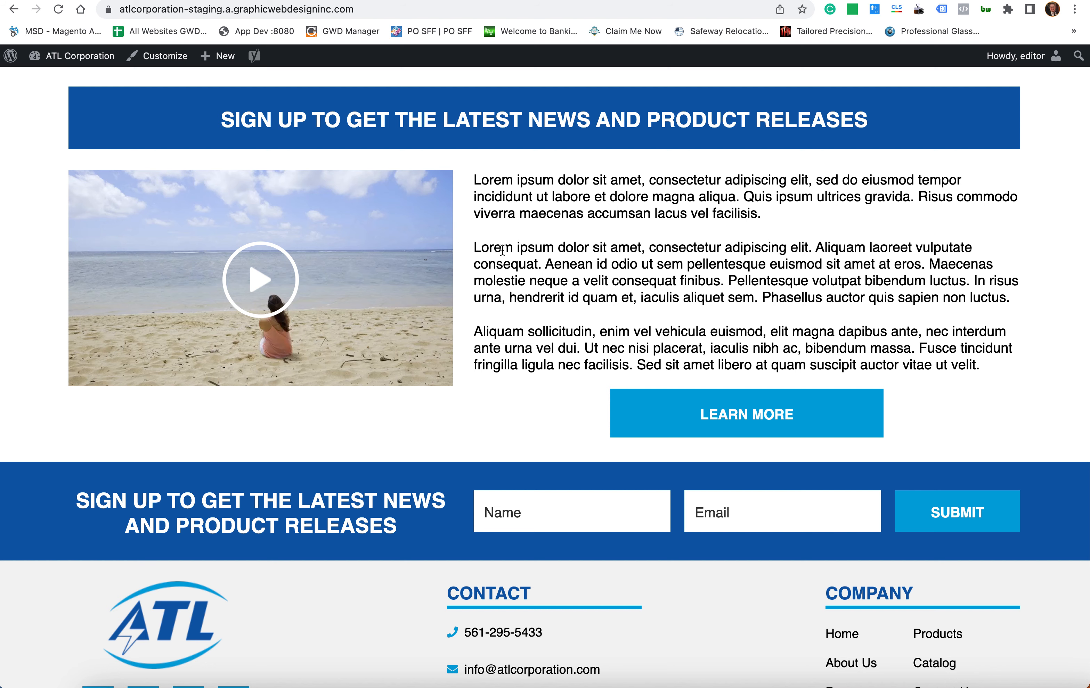
pyautogui.scroll(-5, 405, 275)
pyautogui.scroll(20, 405, 274)
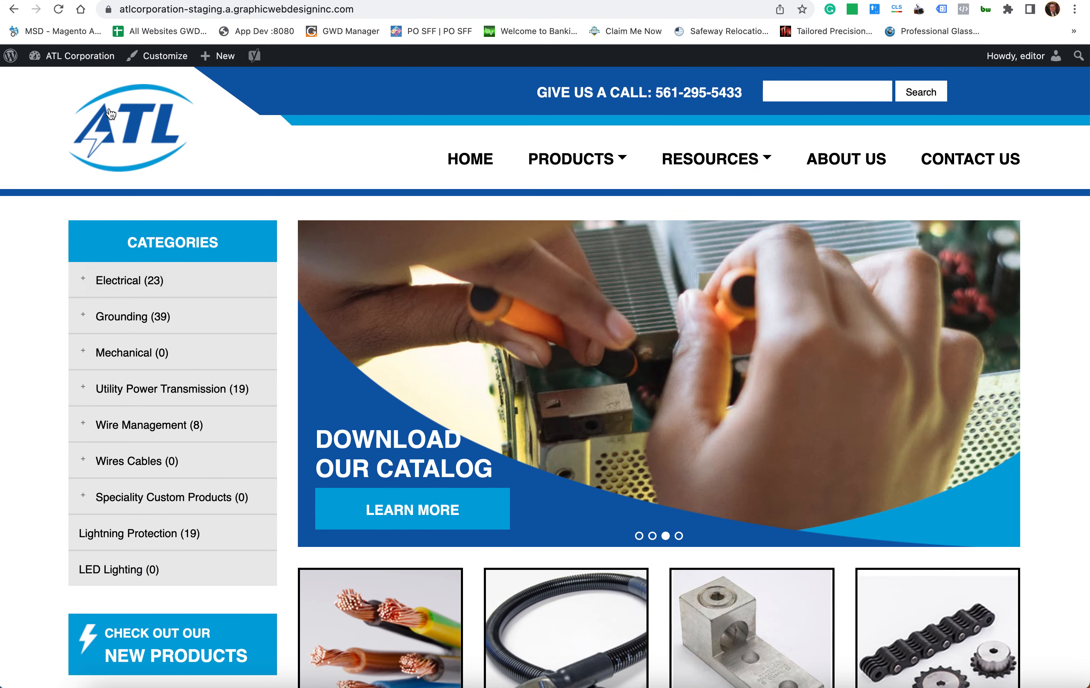
pyautogui.click(132, 275)
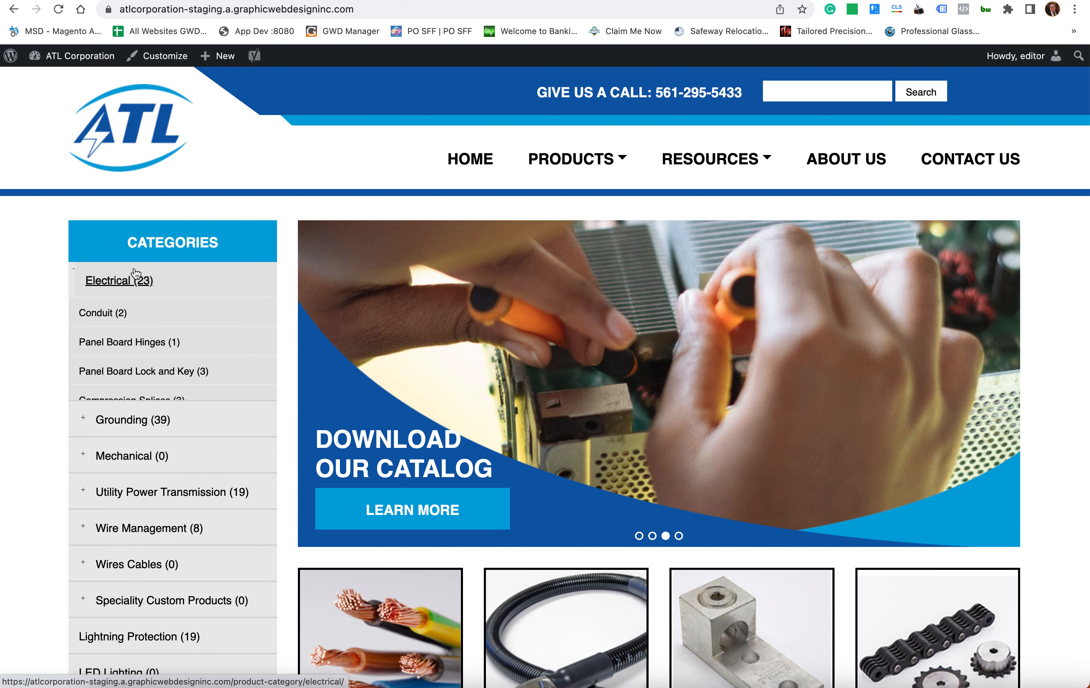
pyautogui.click(133, 322)
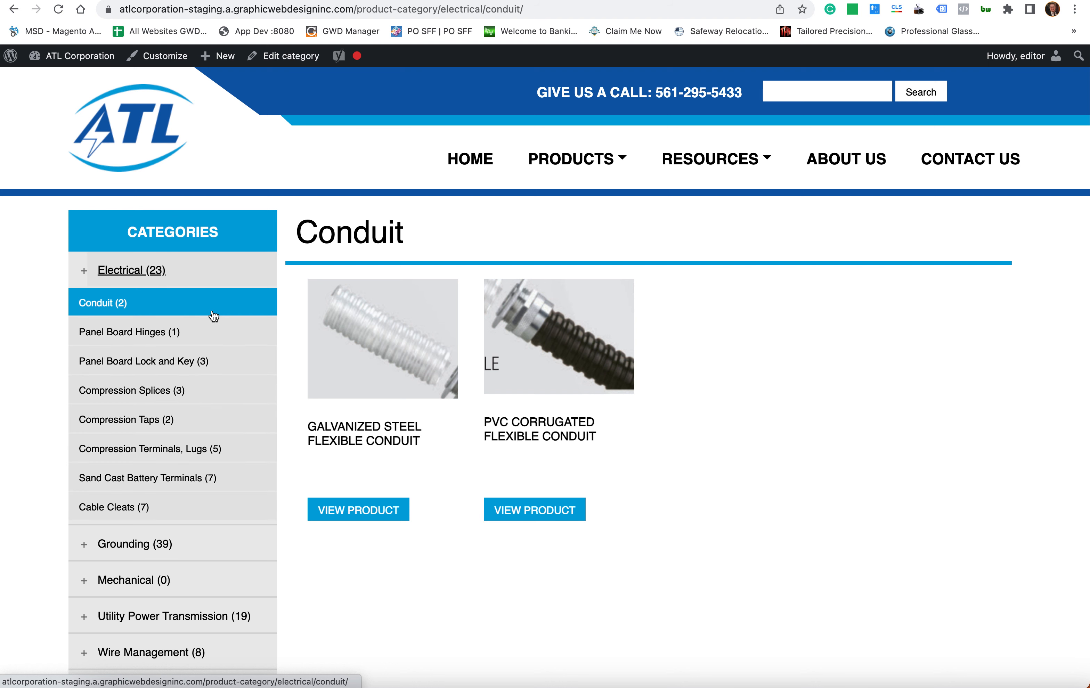
pyautogui.click(168, 345)
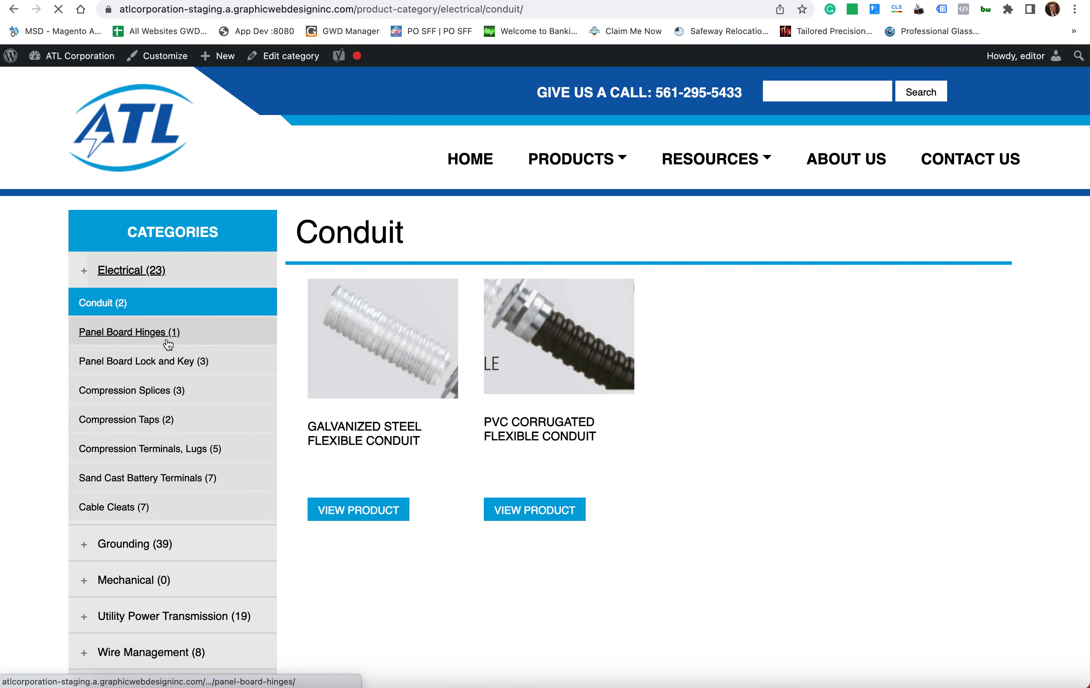
pyautogui.moveTo(386, 325); pyautogui.dragTo(418, 433)
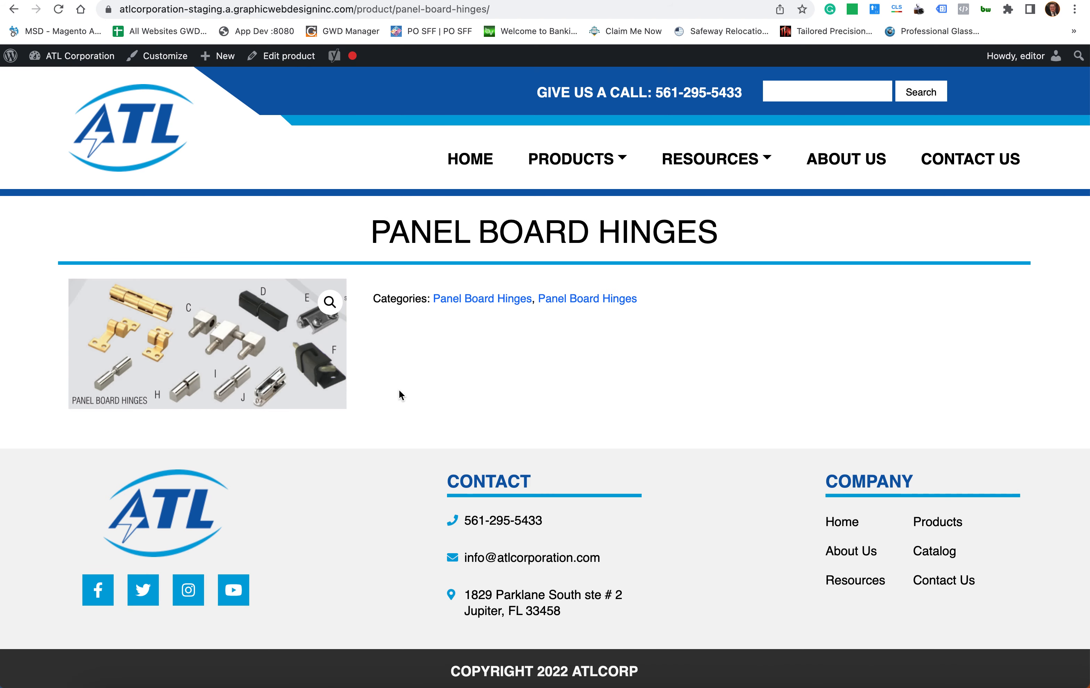
pyautogui.click(330, 302)
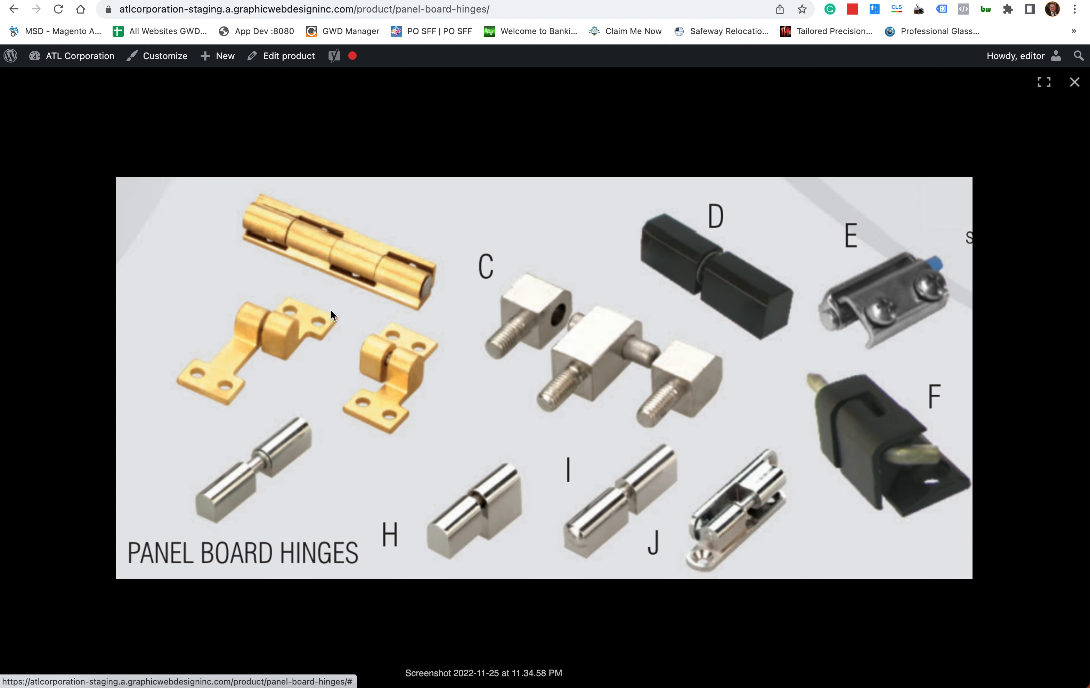
pyautogui.click(1073, 83)
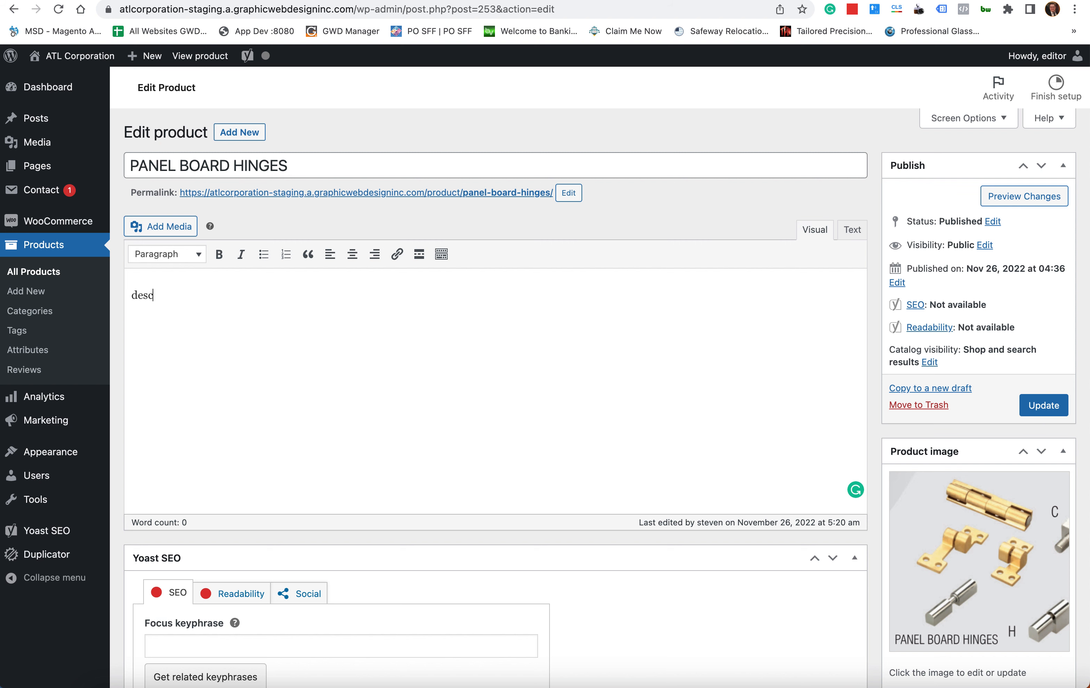
# - Look through the Add Media library and upload options, then close the window without inserting
pyautogui.click(163, 226)
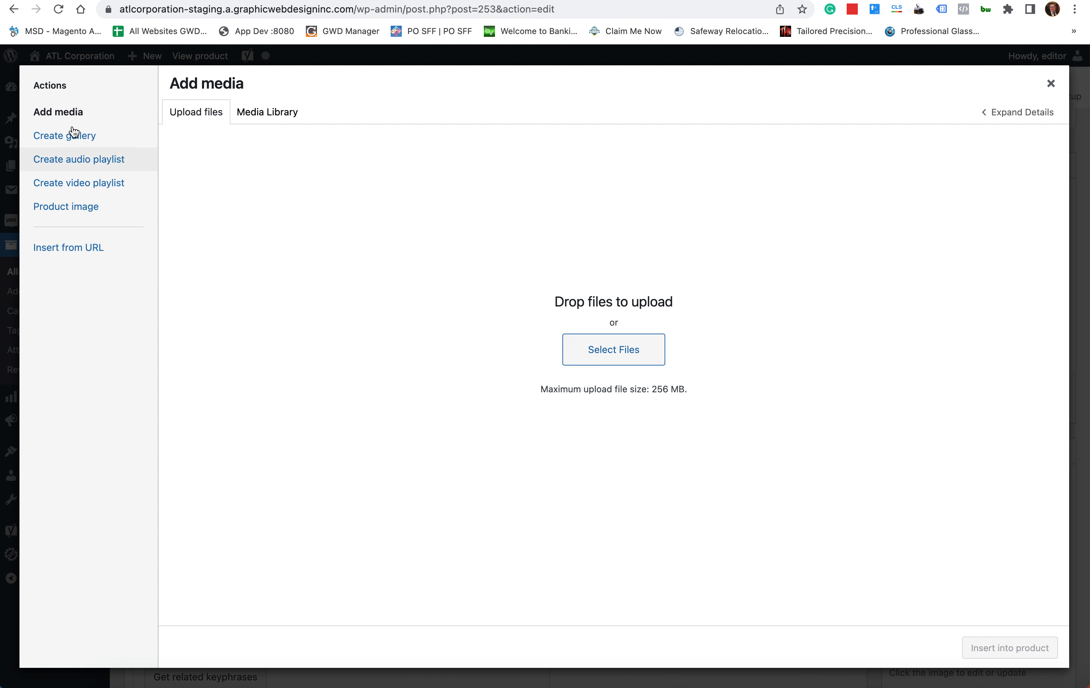
pyautogui.click(284, 116)
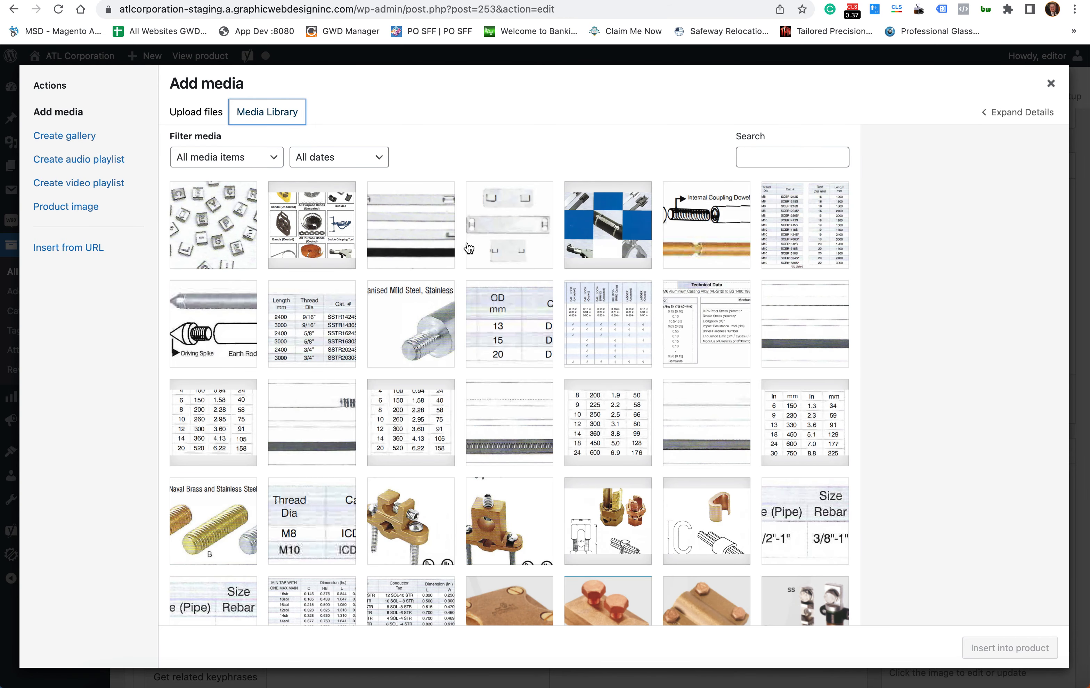
pyautogui.scroll(-5, 479, 253)
pyautogui.scroll(-3, 480, 253)
pyautogui.scroll(10, 479, 253)
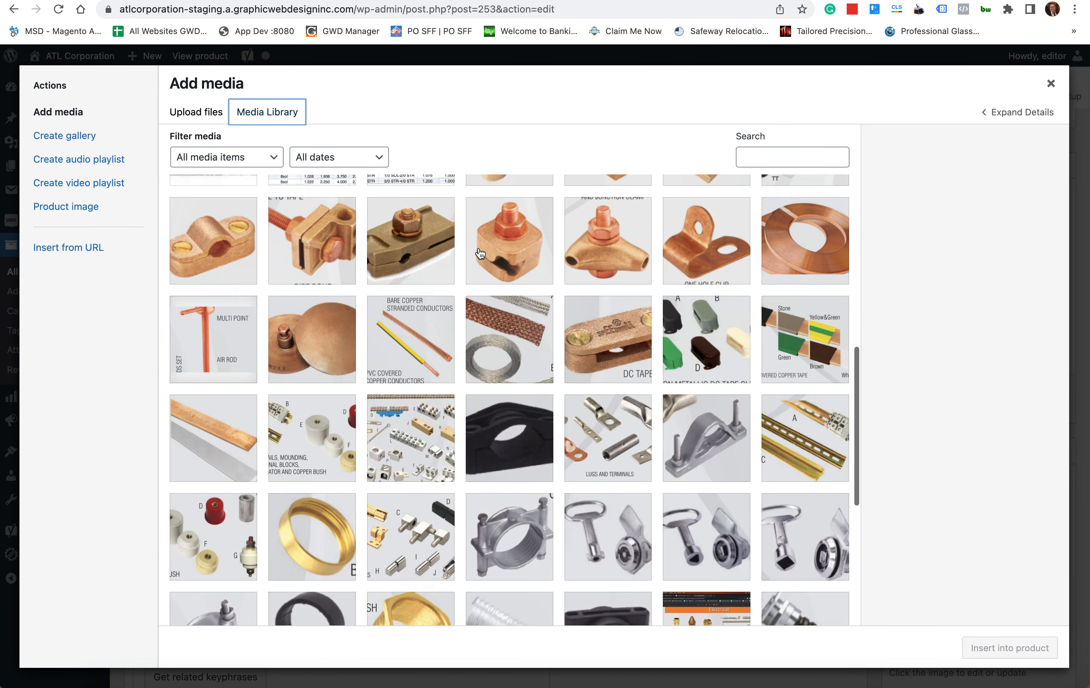
pyautogui.click(211, 117)
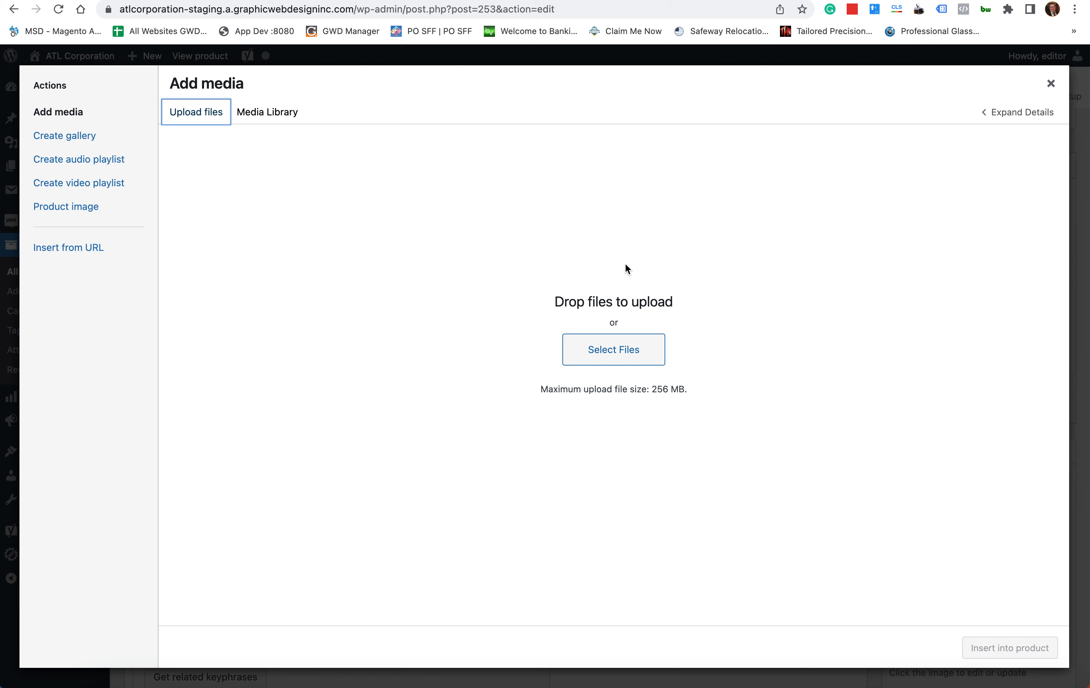
pyautogui.click(613, 356)
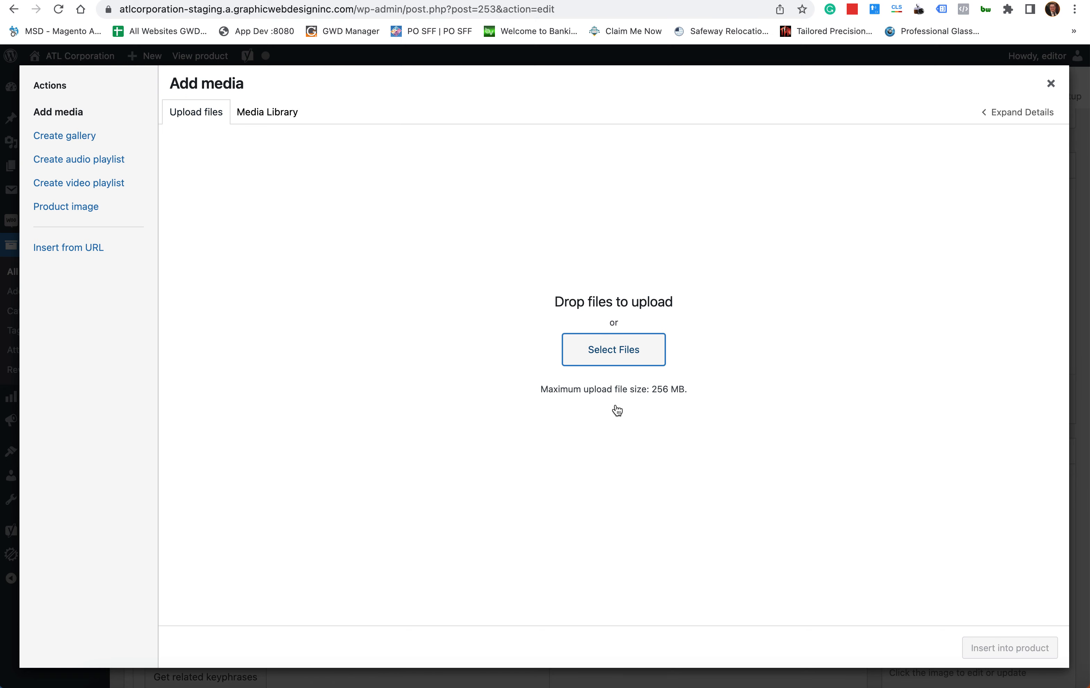
pyautogui.press('Escape')
pyautogui.click(1049, 84)
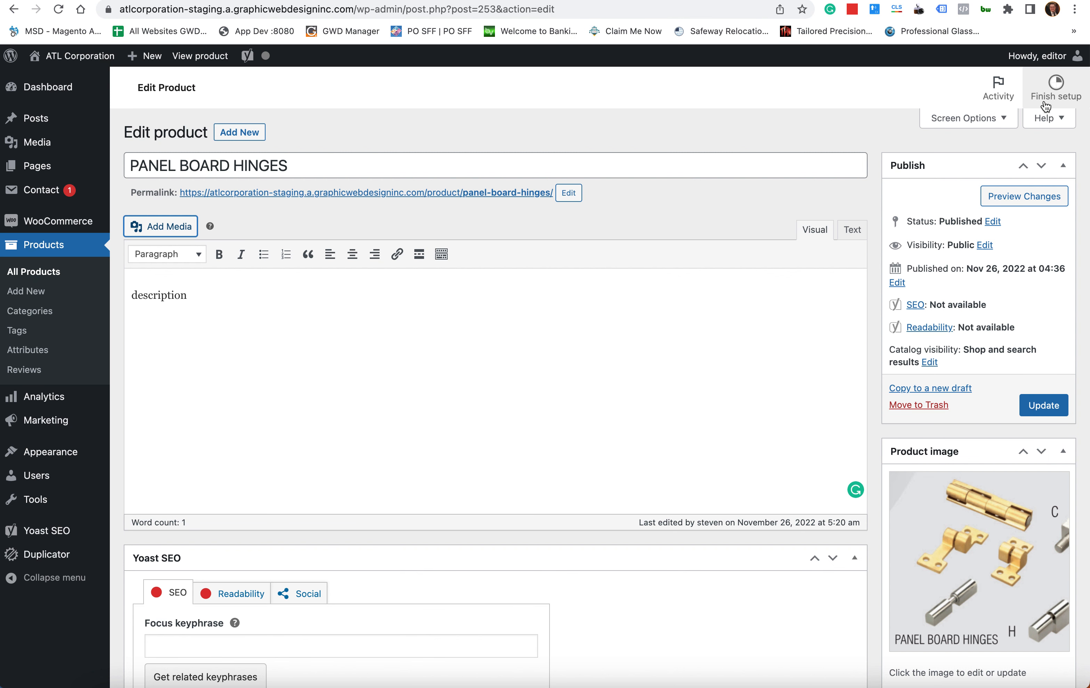
# - Delete the placeholder 'description' and insert the length and thread-diameter table image from the library
pyautogui.tripleClick(252, 296)
pyautogui.press('BackSpace')
pyautogui.click(177, 233)
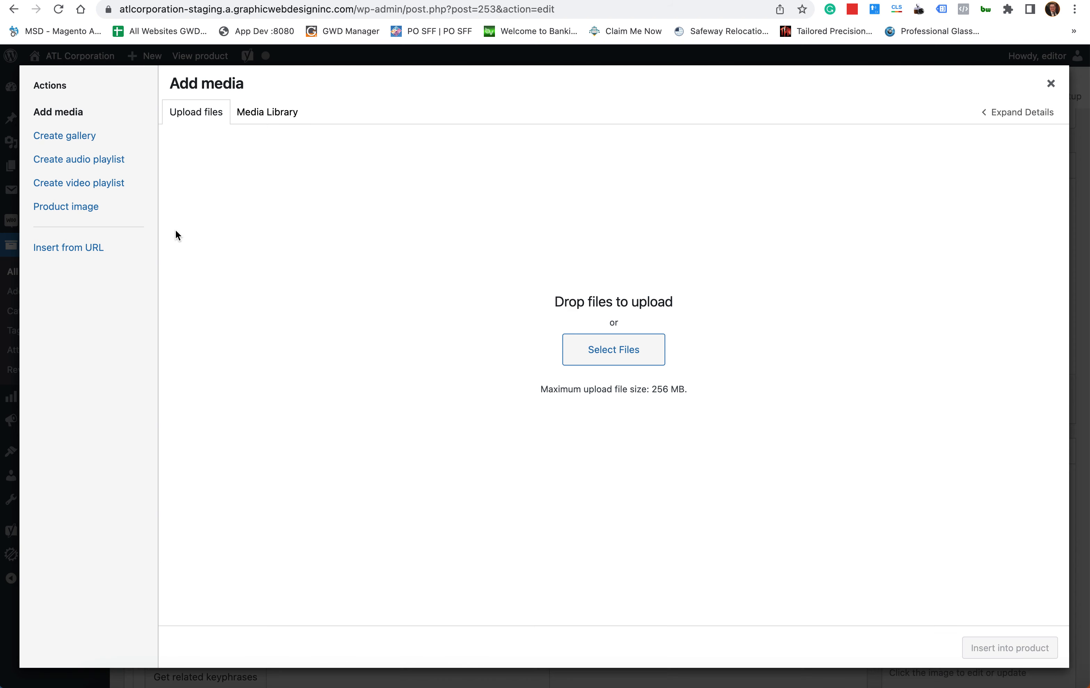
pyautogui.click(276, 120)
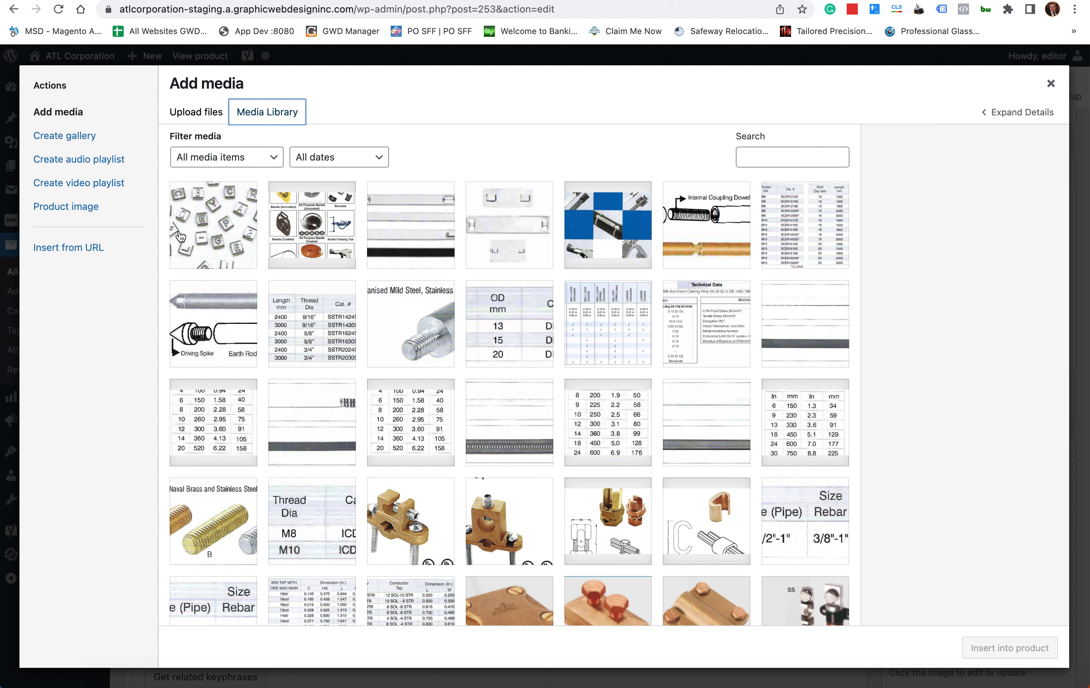
pyautogui.click(320, 293)
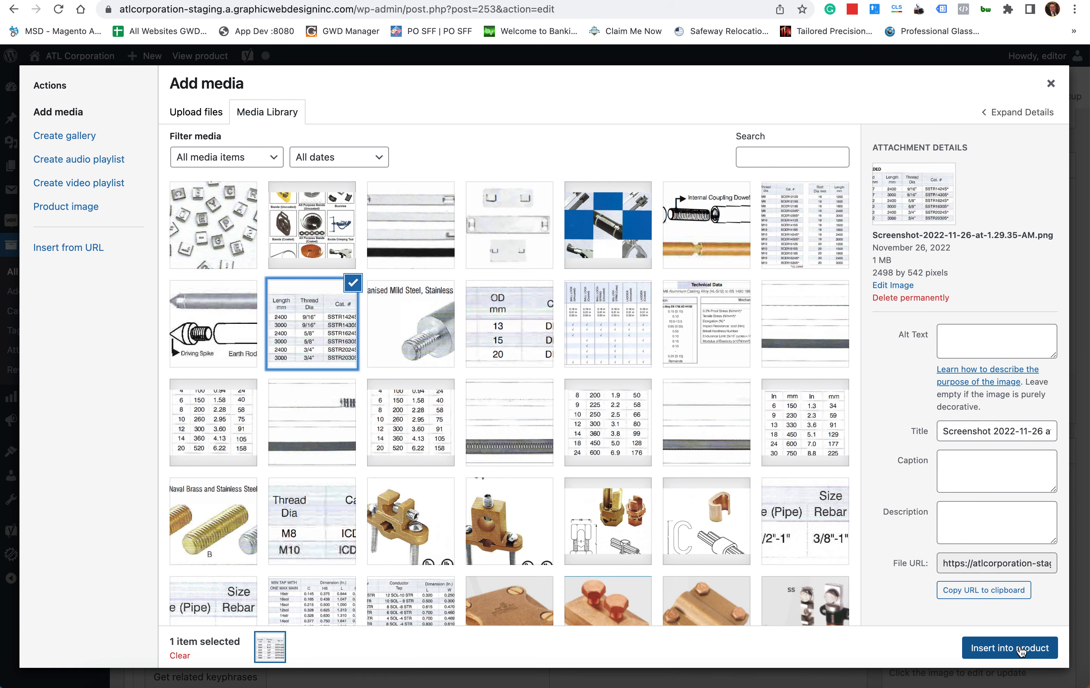
pyautogui.click(1020, 649)
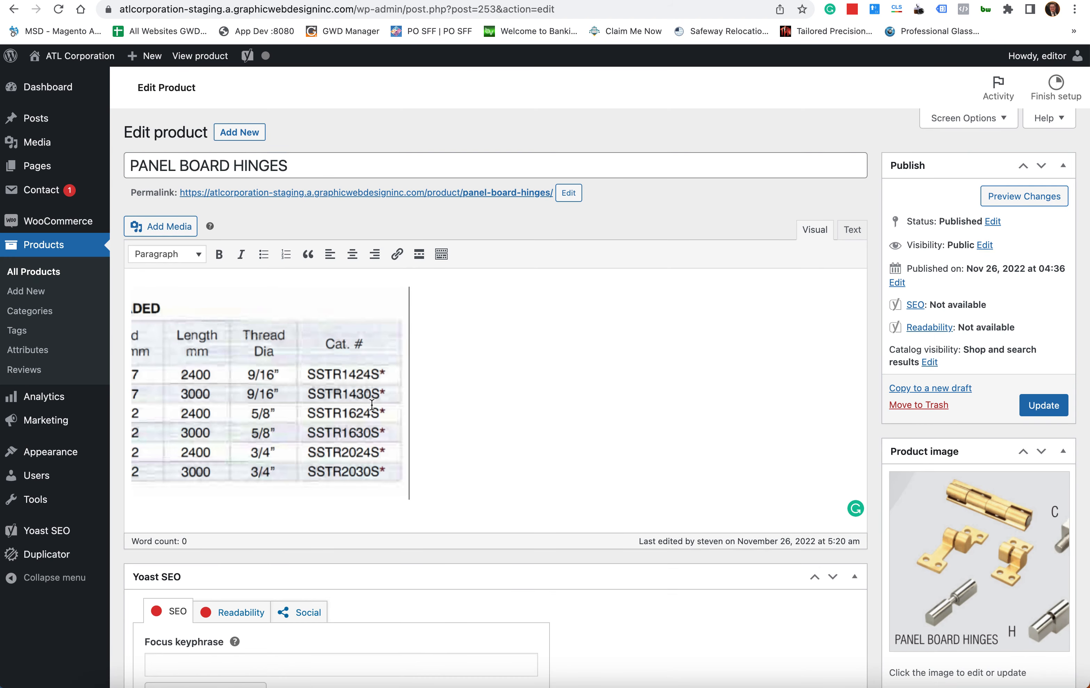
# - Change the inserted table image's size to Full Size 2498 × 542
pyautogui.click(291, 368)
pyautogui.click(462, 372)
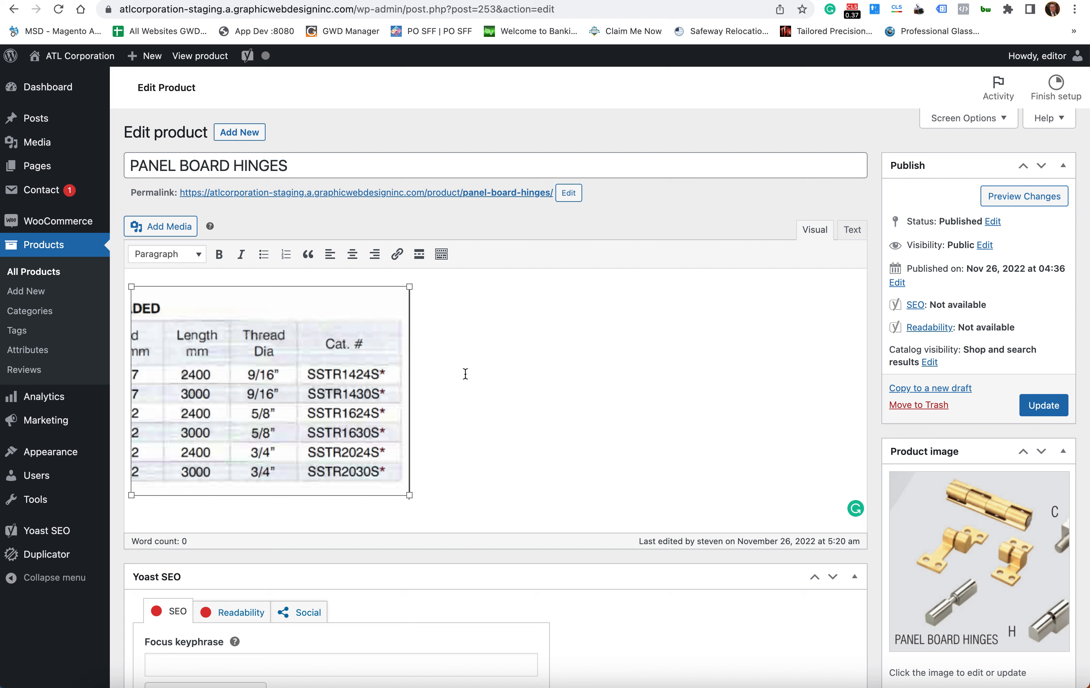
pyautogui.click(317, 297)
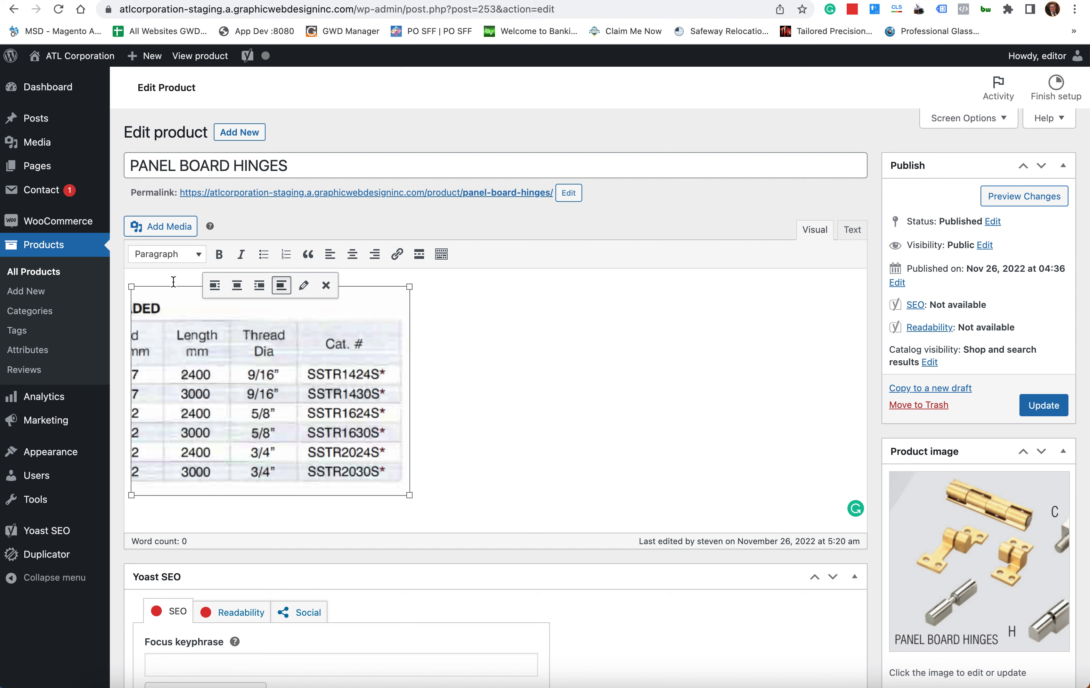
pyautogui.click(574, 406)
pyautogui.click(348, 399)
pyautogui.click(303, 287)
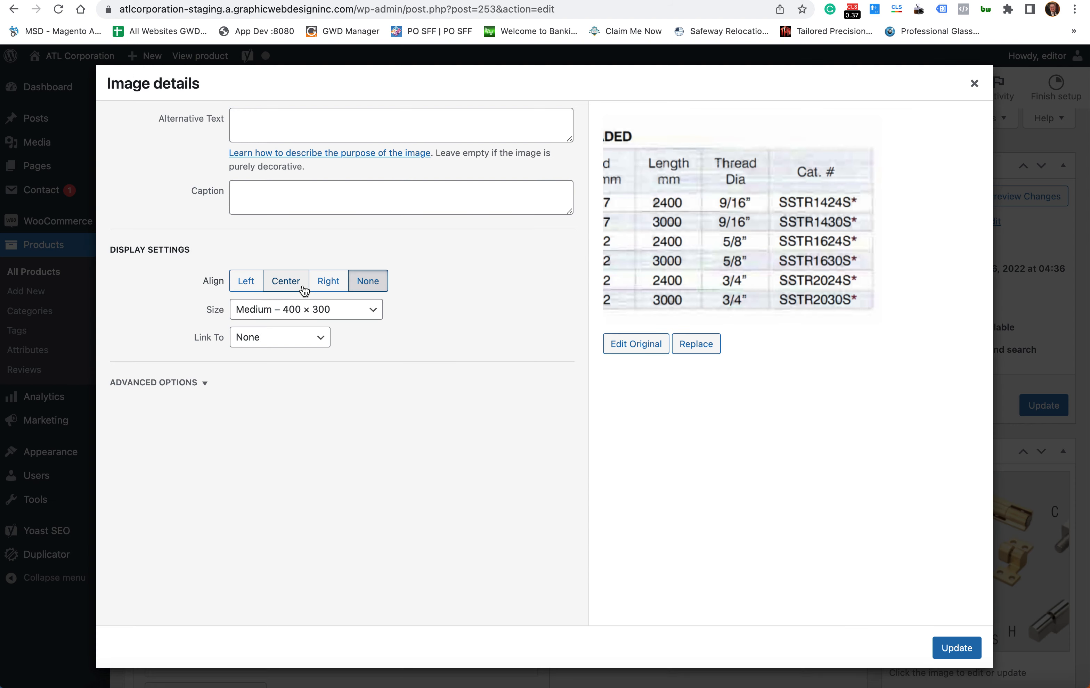
pyautogui.click(300, 313)
pyautogui.click(309, 341)
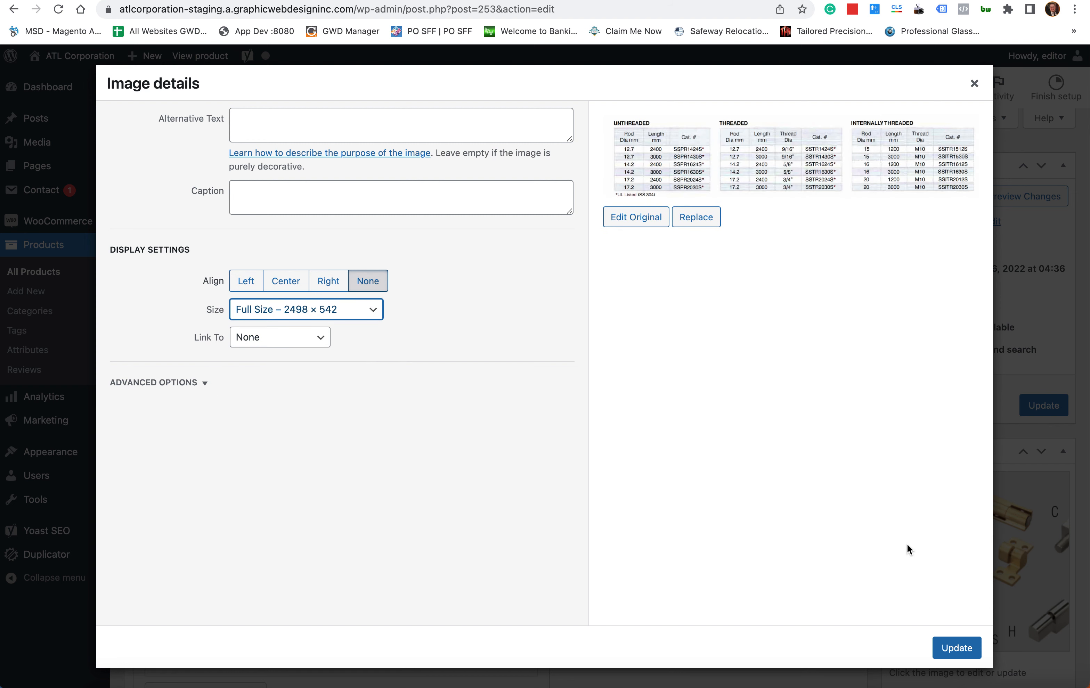
pyautogui.click(960, 649)
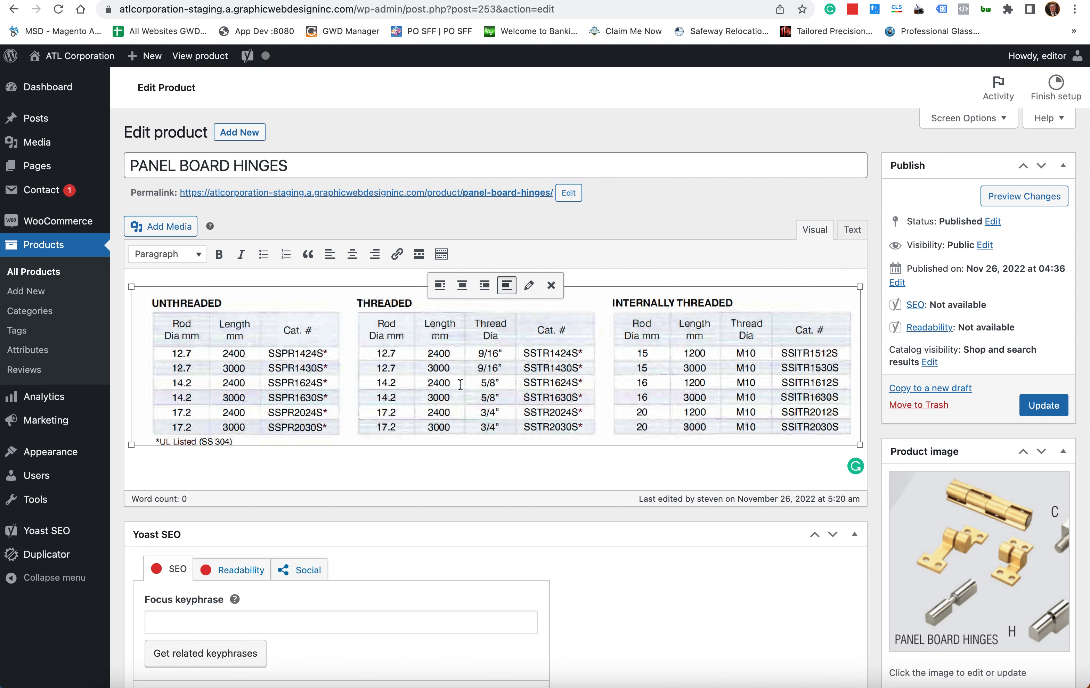
# - Deselect the image and scroll down, collapsing and re-expanding the Product image panel
pyautogui.click(823, 450)
pyautogui.scroll(-3, 881, 440)
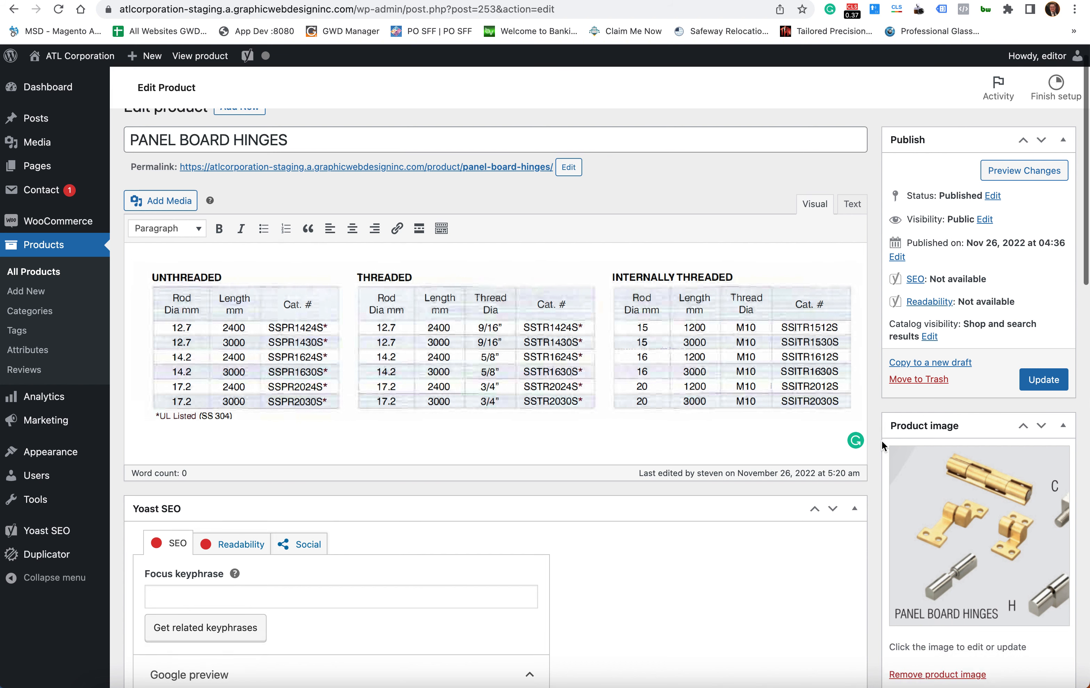
pyautogui.scroll(-5, 963, 424)
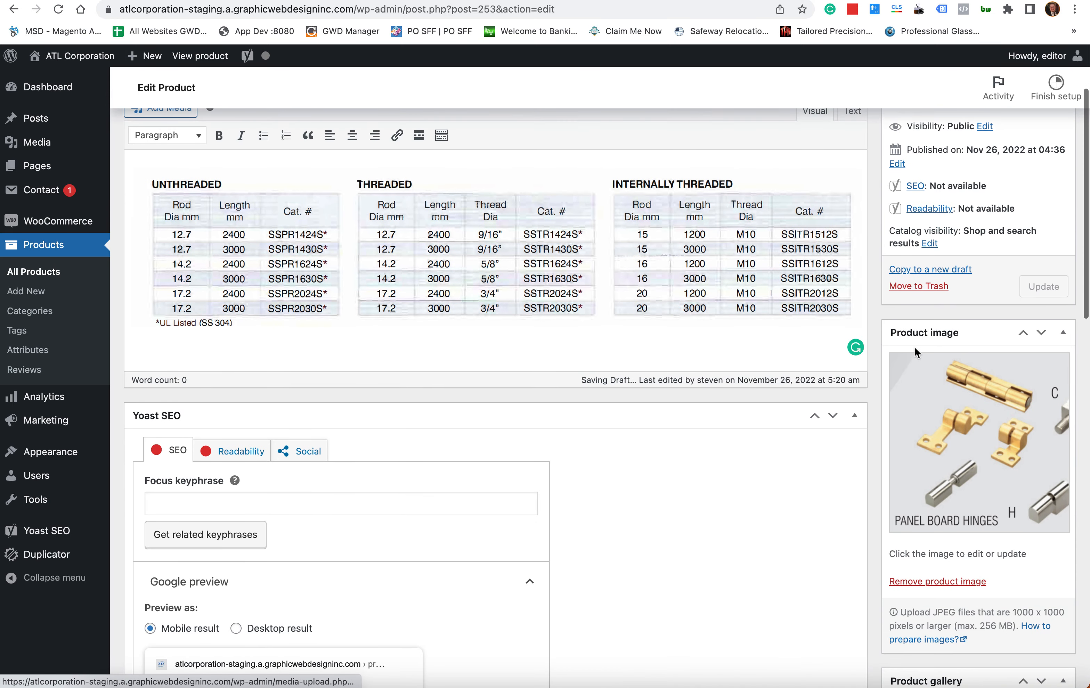
pyautogui.click(969, 332)
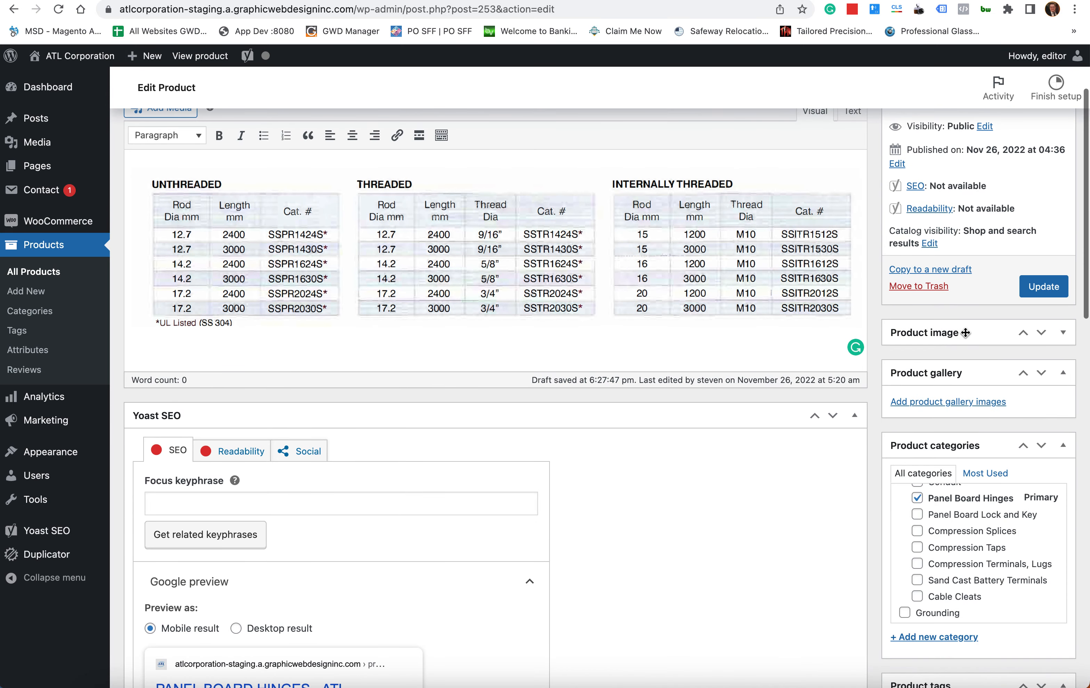
pyautogui.click(968, 331)
pyautogui.scroll(-4, 1017, 388)
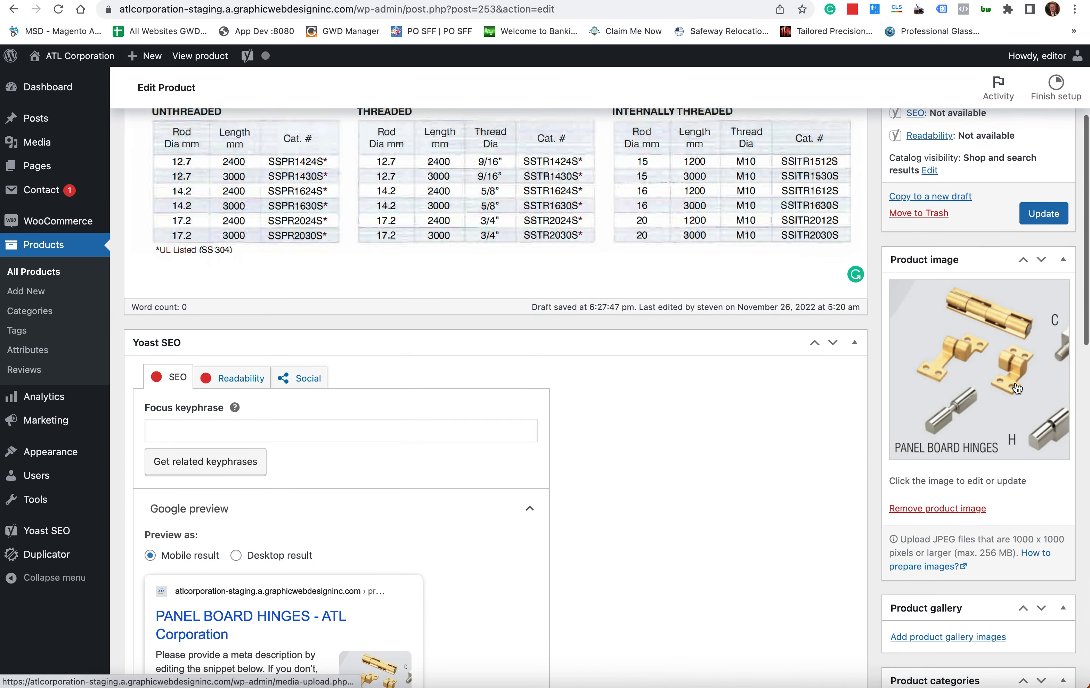
# - Open the product image chooser, check its Upload and Media Library views, and close it unchanged
pyautogui.click(976, 358)
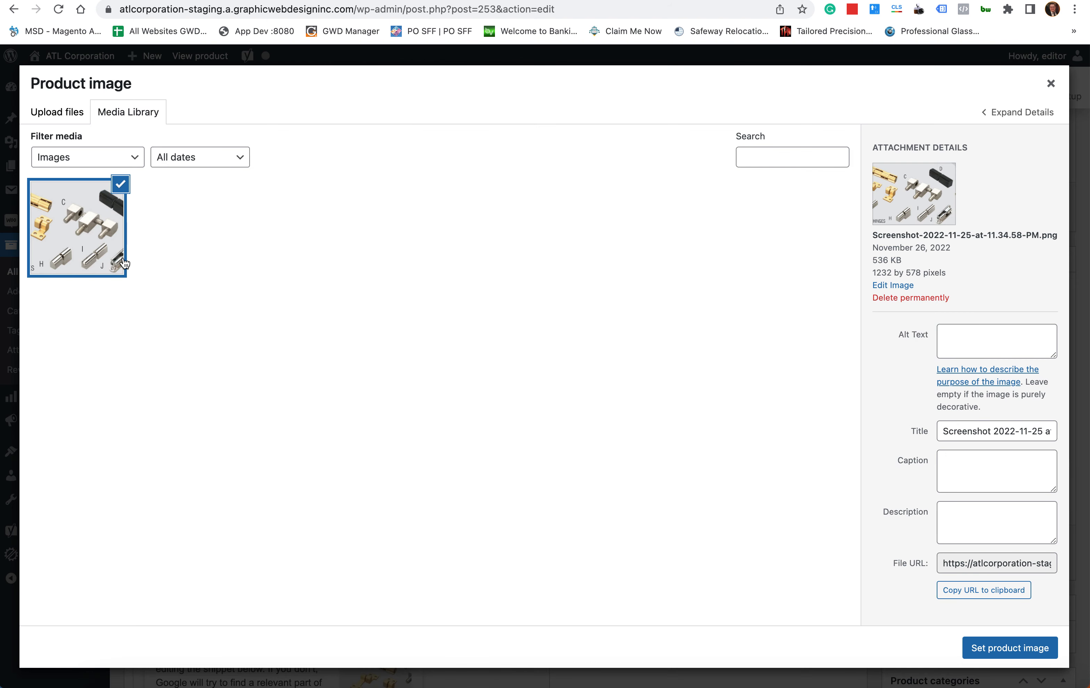
pyautogui.click(54, 109)
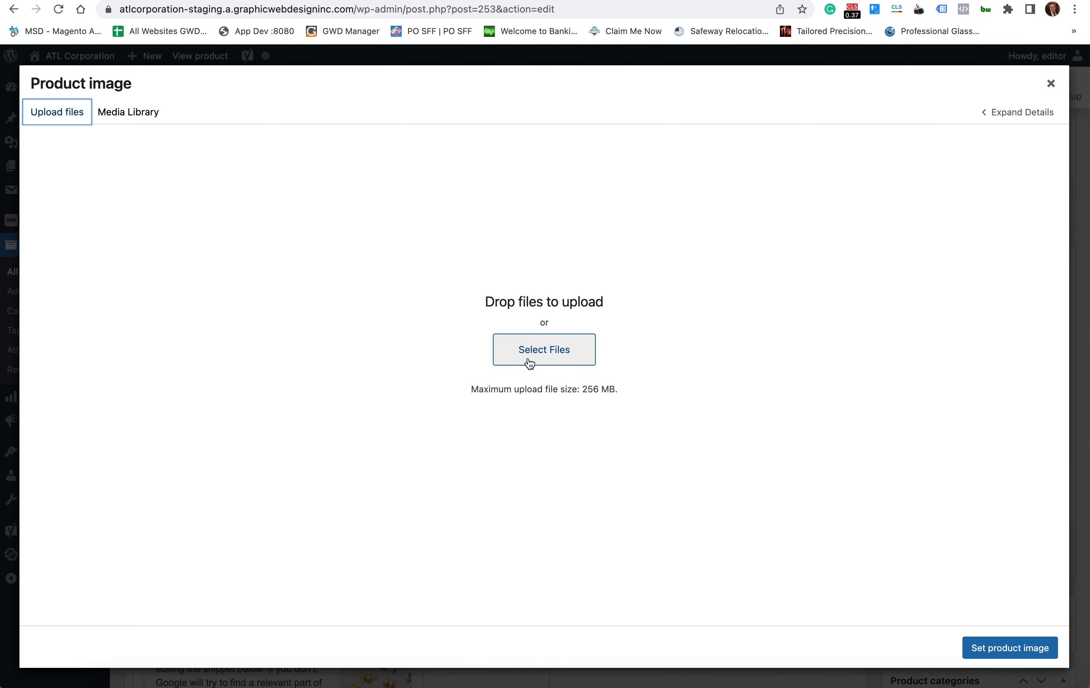
pyautogui.click(136, 113)
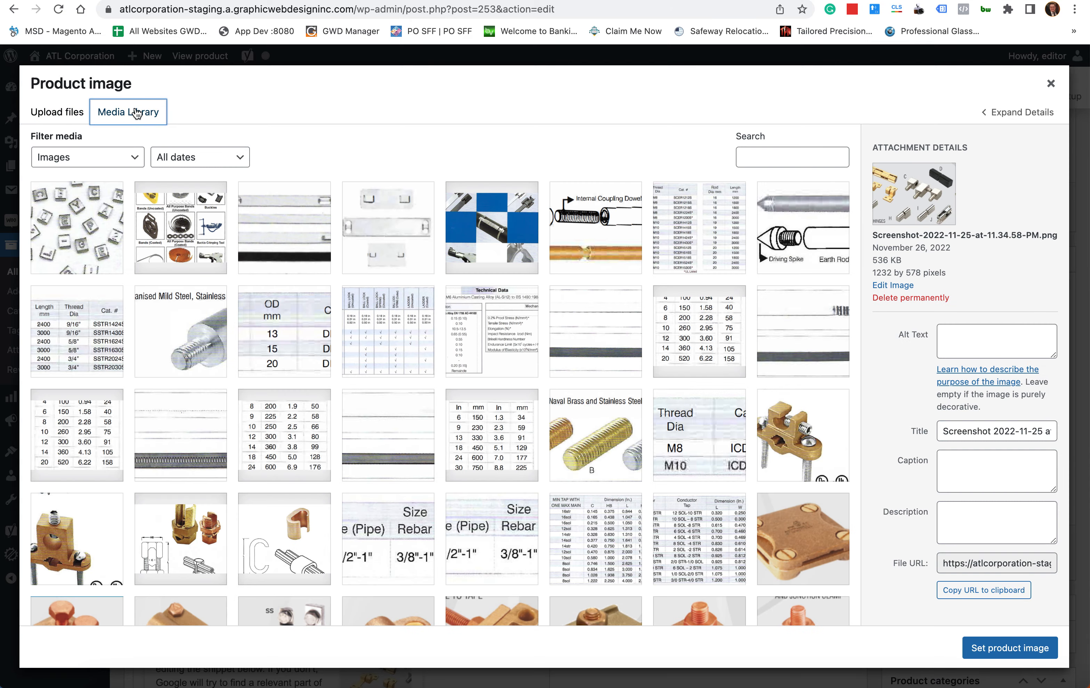
pyautogui.click(1050, 84)
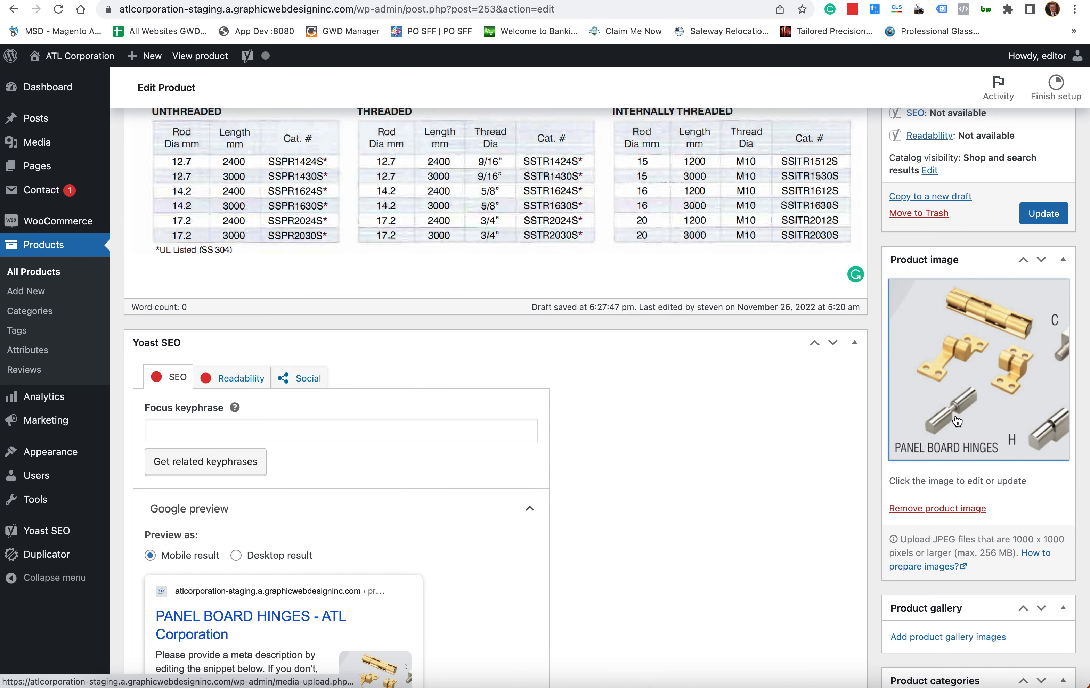
# - Remove the spec table image from the Panel Board Hinges description
pyautogui.scroll(5, 945, 327)
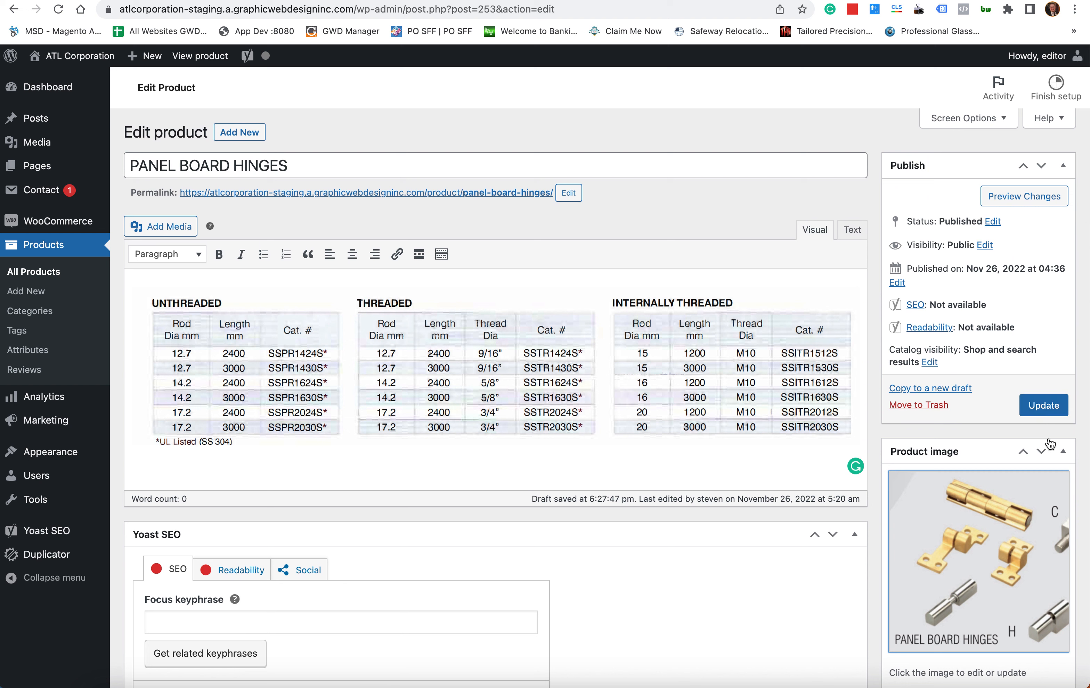
pyautogui.click(788, 359)
pyautogui.press('Delete')
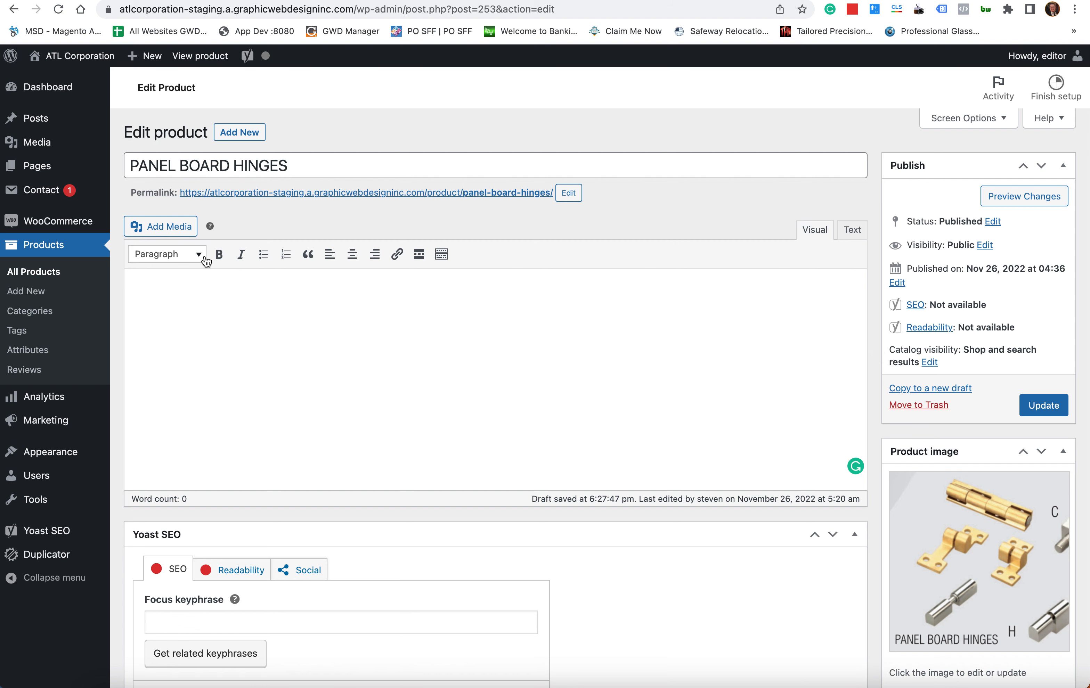
# - Go back to All Products, leaving the hinges editor without saving after first choosing to stay
pyautogui.click(46, 260)
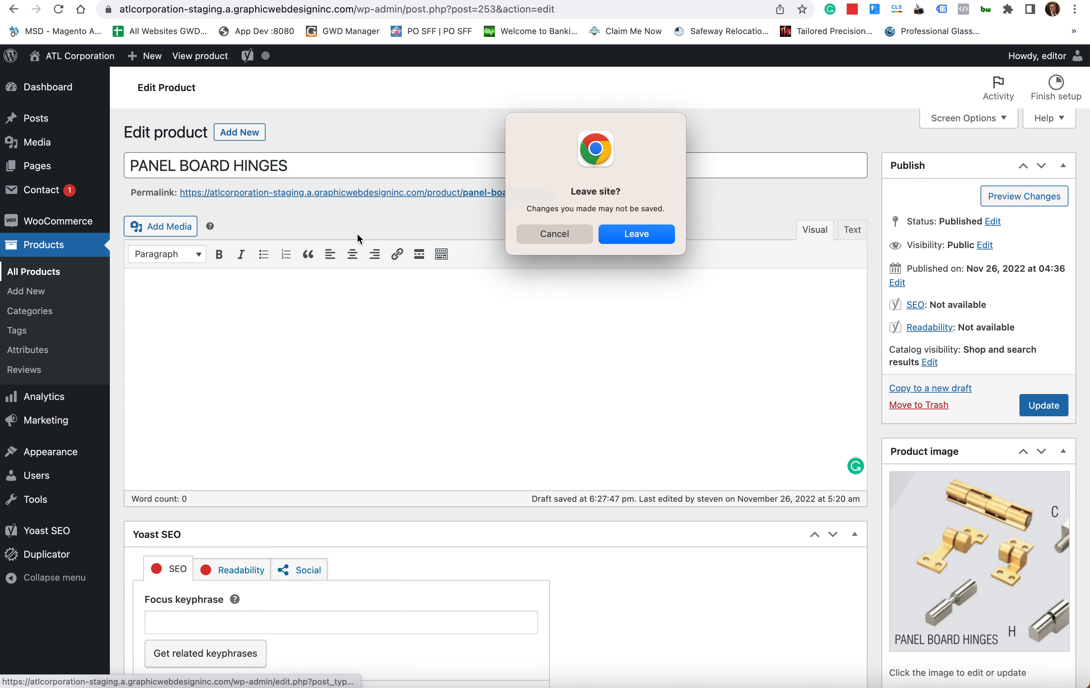
pyautogui.click(564, 240)
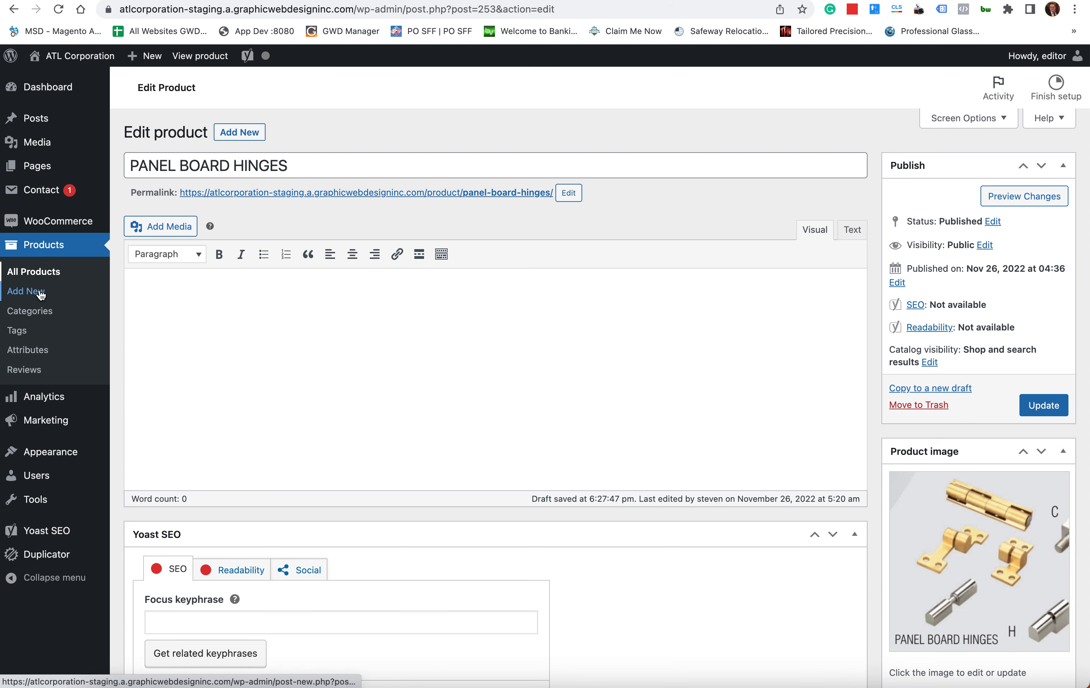
pyautogui.click(51, 250)
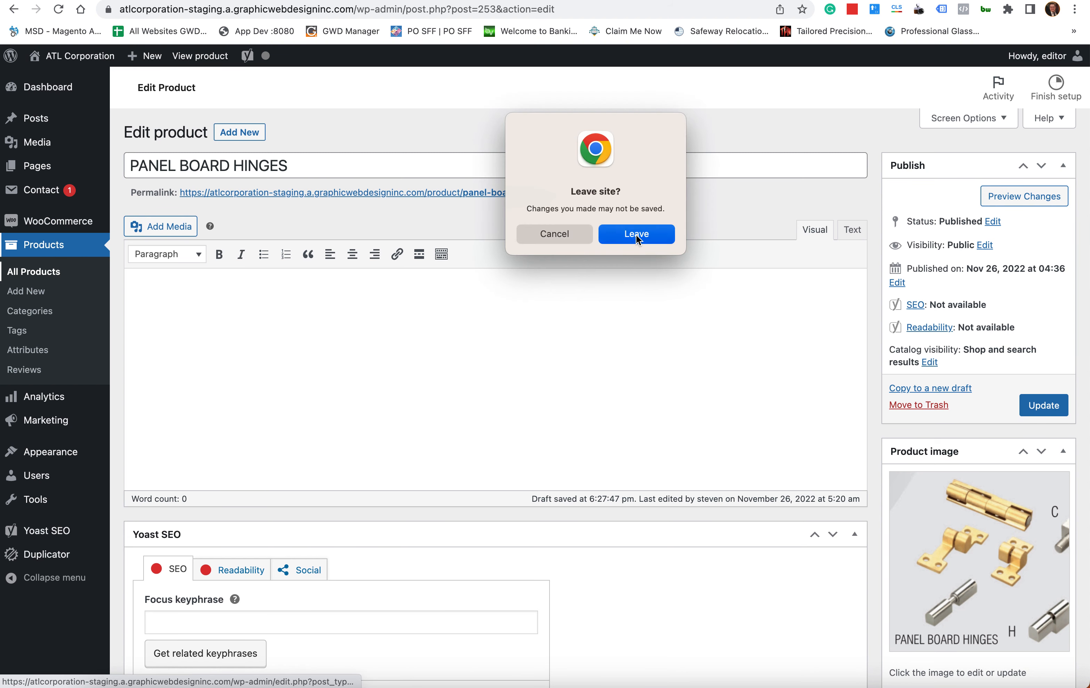
pyautogui.click(636, 233)
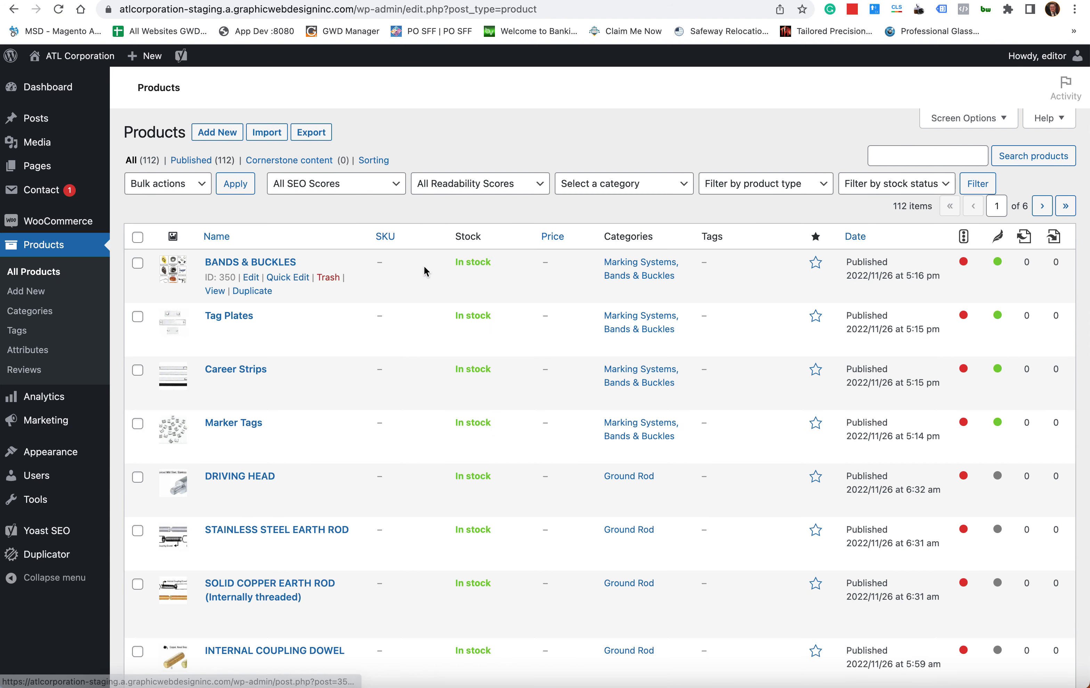
# - List all 112 products and open Internal Coupling Dowel for editing
pyautogui.scroll(-15, 425, 272)
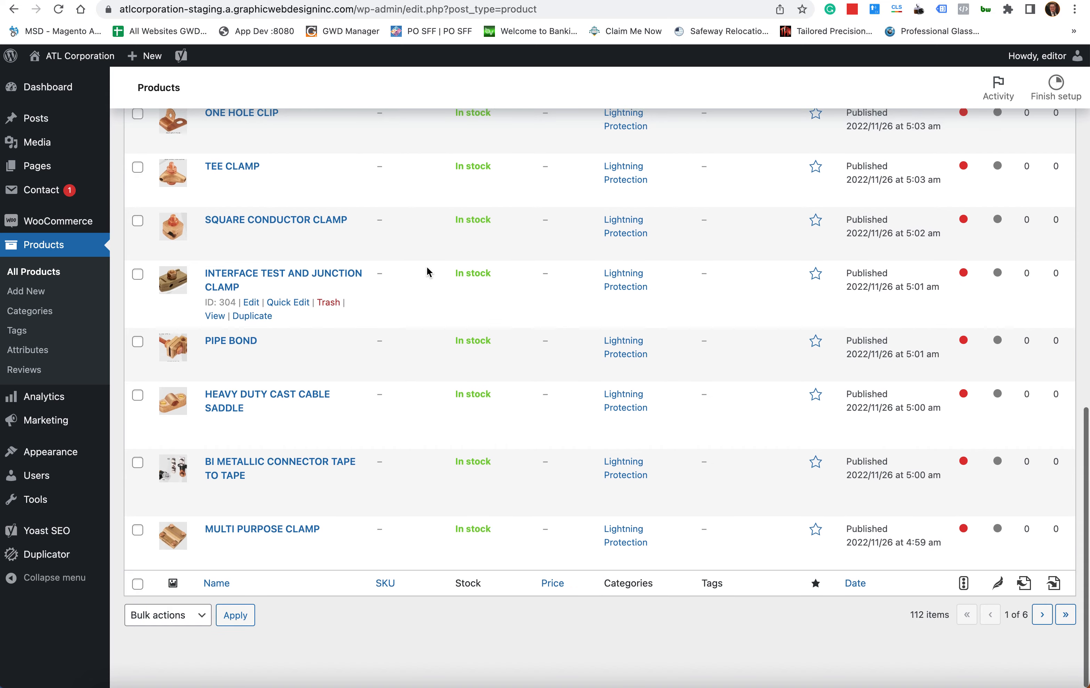
pyautogui.scroll(15, 426, 271)
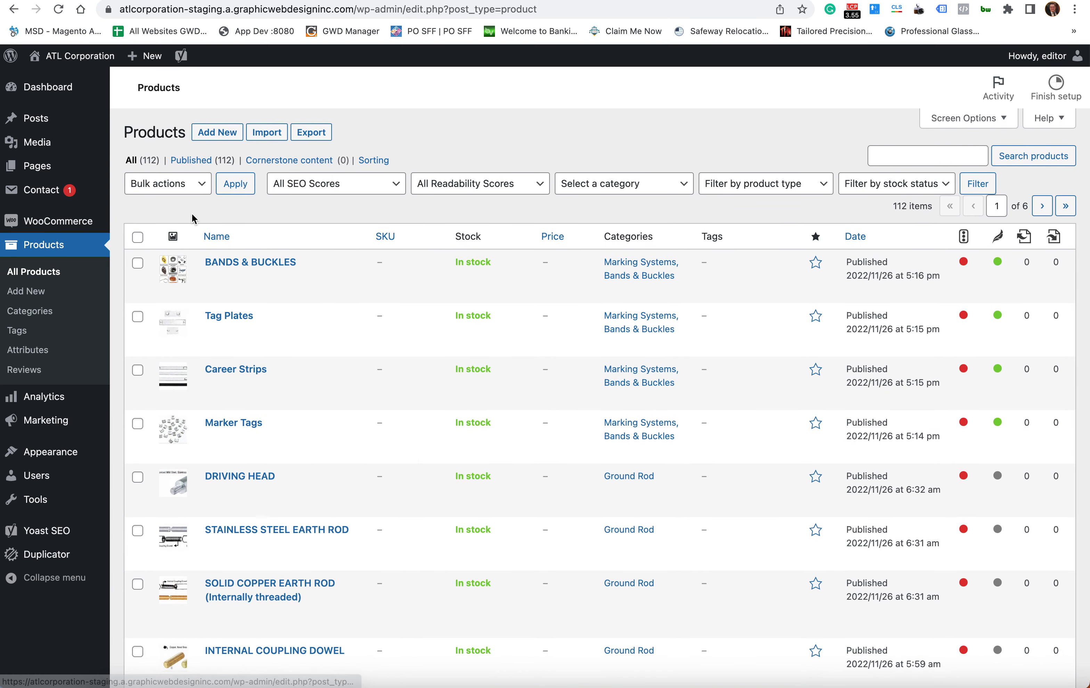
pyautogui.click(129, 162)
pyautogui.scroll(-1, 467, 127)
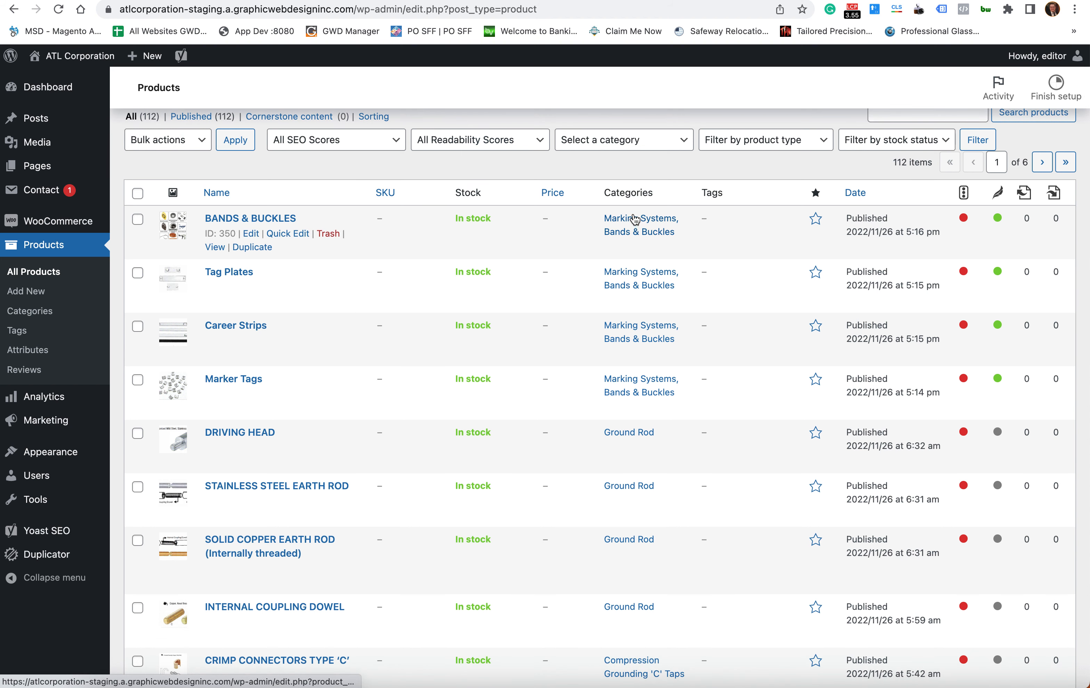
pyautogui.scroll(1, 635, 220)
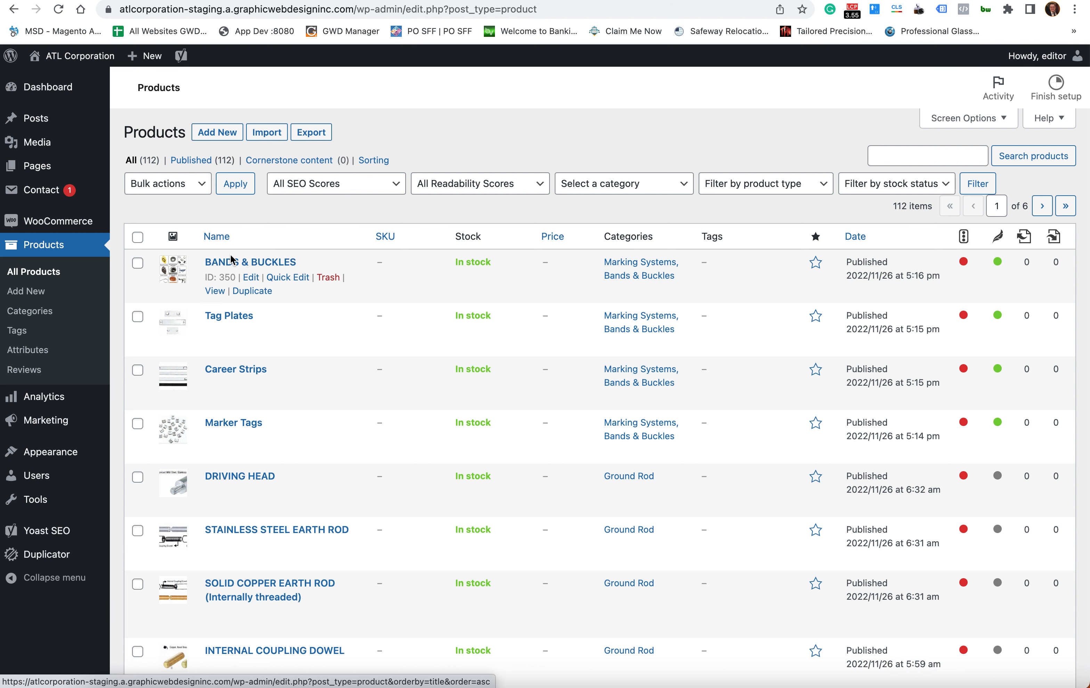
pyautogui.scroll(-8, 355, 353)
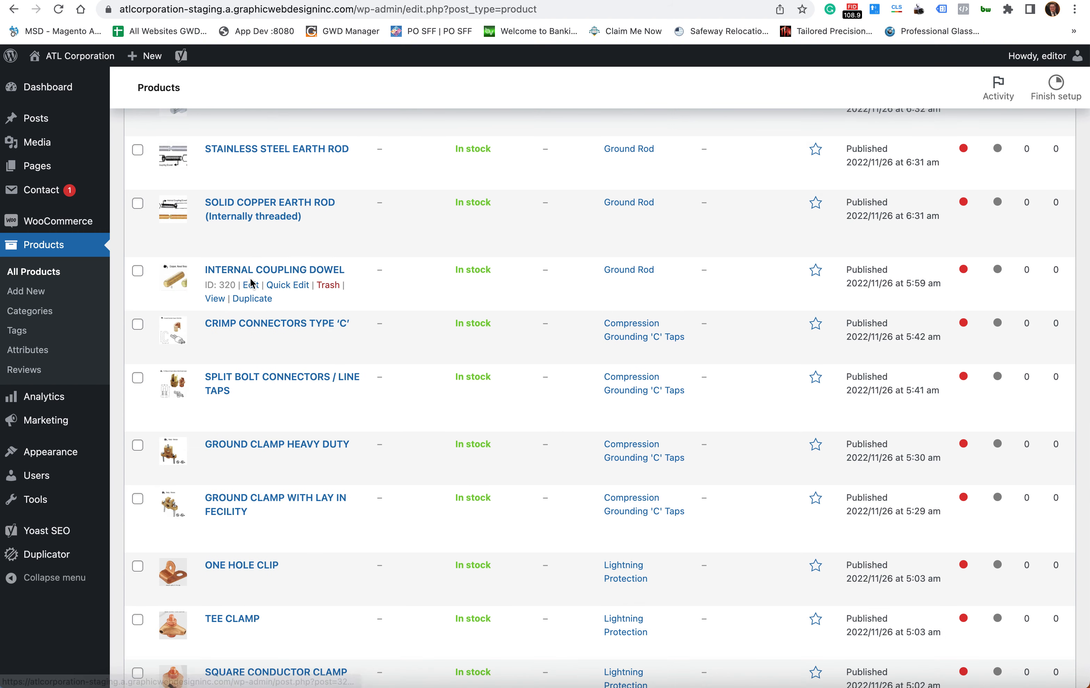
pyautogui.click(251, 285)
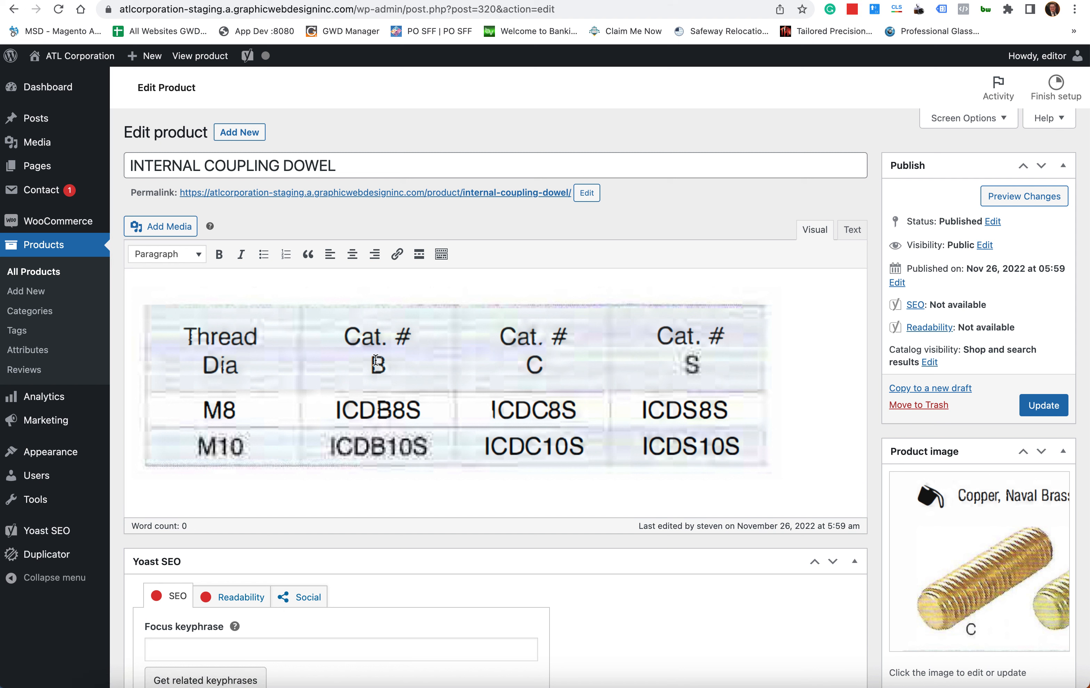
# - Inspect the dowel's thread-size spec table image, then scroll down to its Product categories showing Ground Rod
pyautogui.click(381, 389)
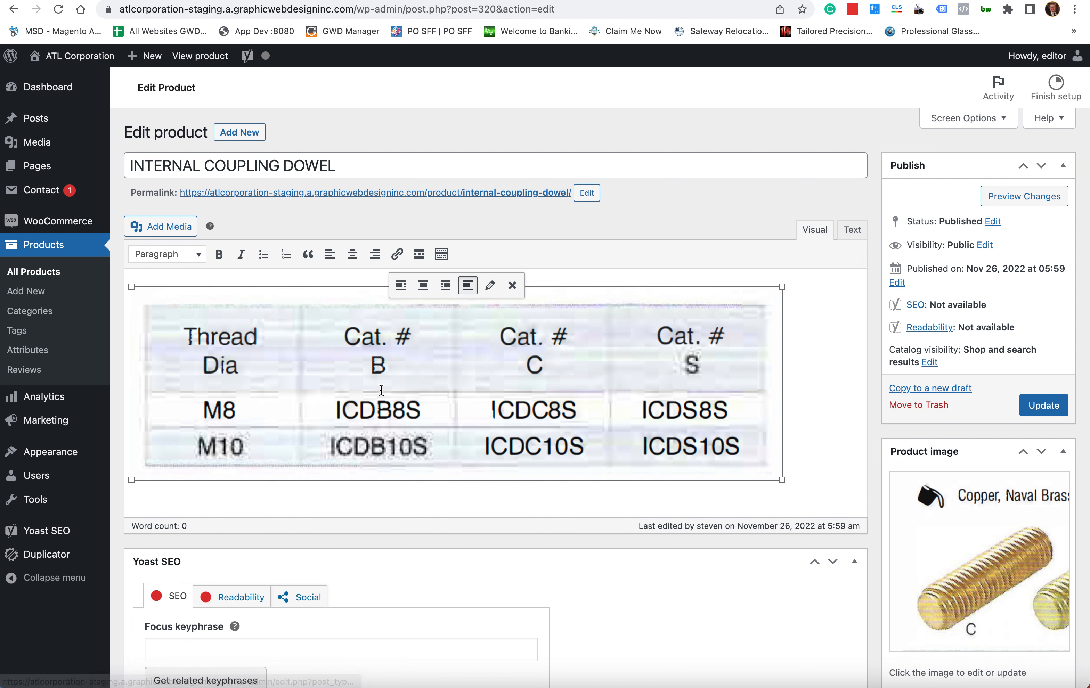
pyautogui.moveTo(162, 167); pyautogui.dragTo(414, 168)
pyautogui.click(413, 167)
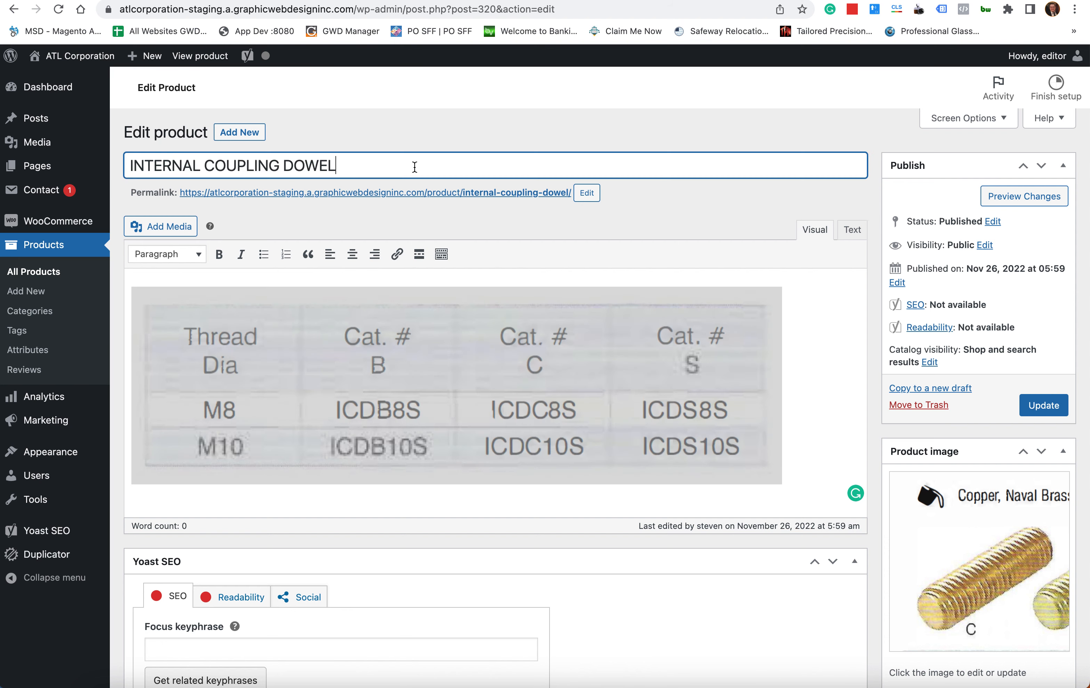
pyautogui.scroll(-1, 875, 259)
pyautogui.scroll(-10, 875, 257)
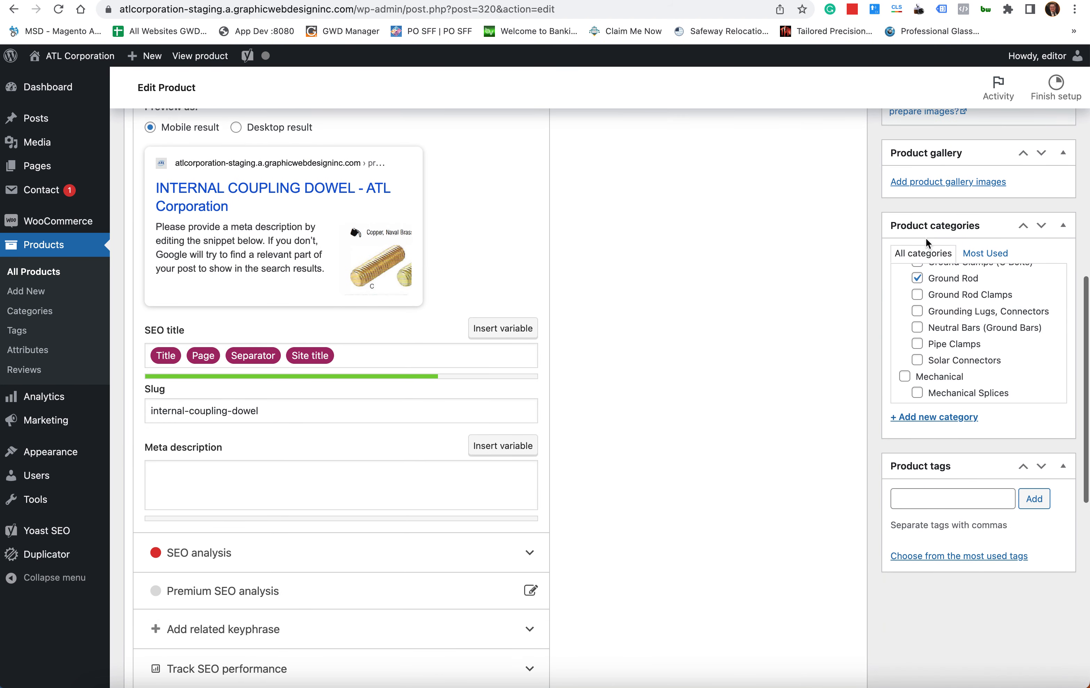
pyautogui.click(983, 226)
pyautogui.click(985, 227)
pyautogui.scroll(6, 990, 339)
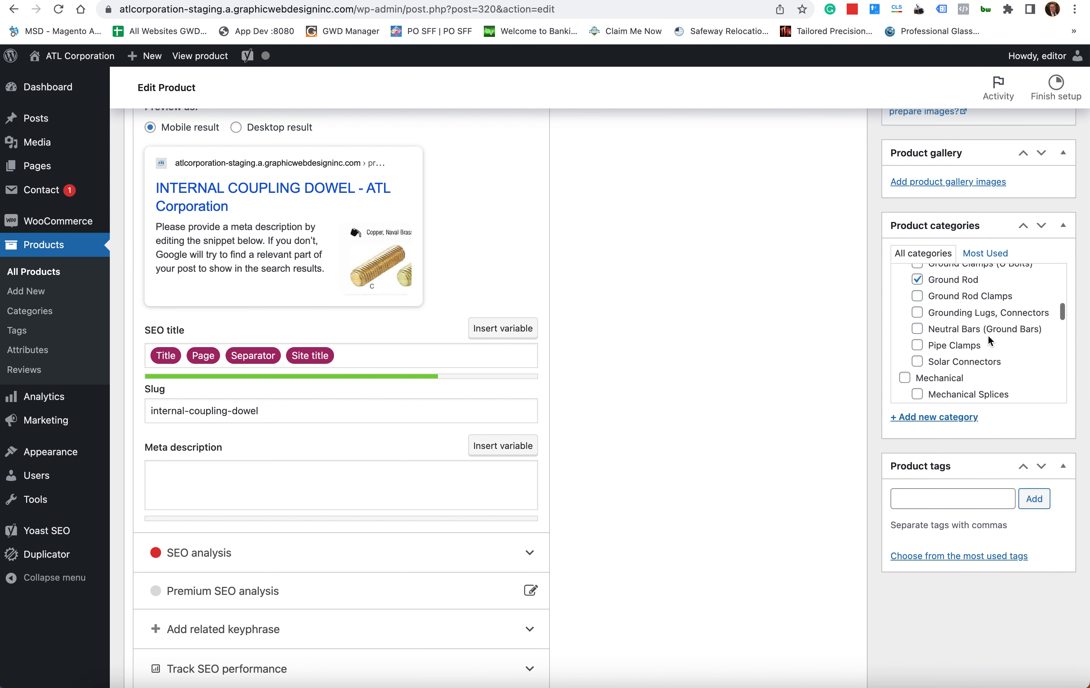
pyautogui.scroll(3, 989, 340)
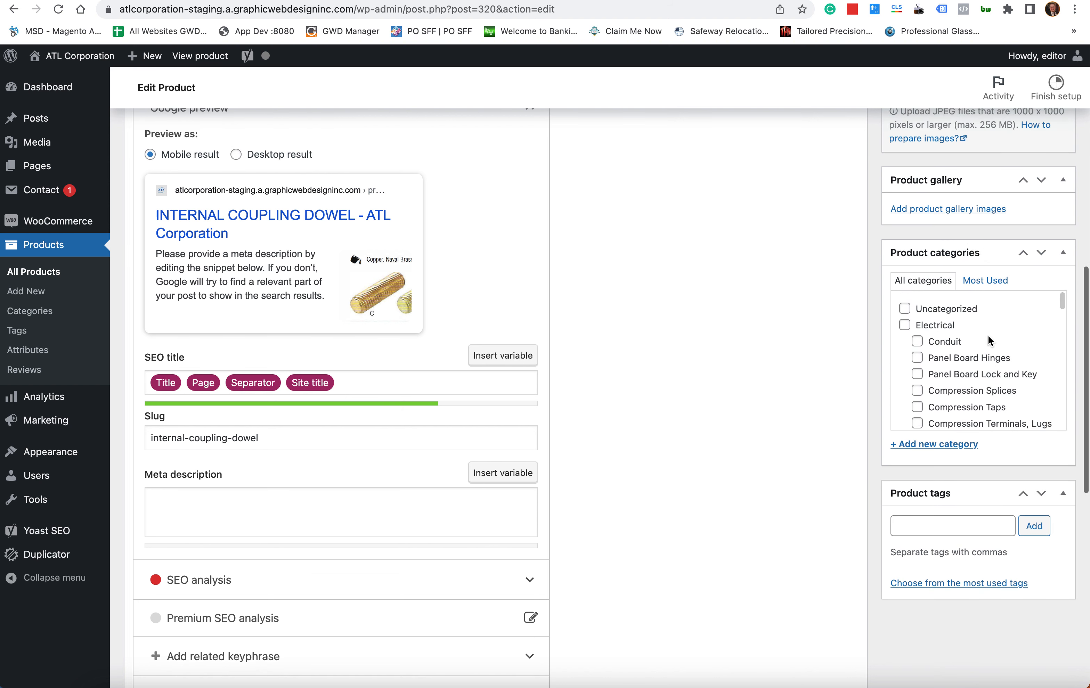
pyautogui.scroll(-5, 989, 339)
pyautogui.scroll(-5, 990, 339)
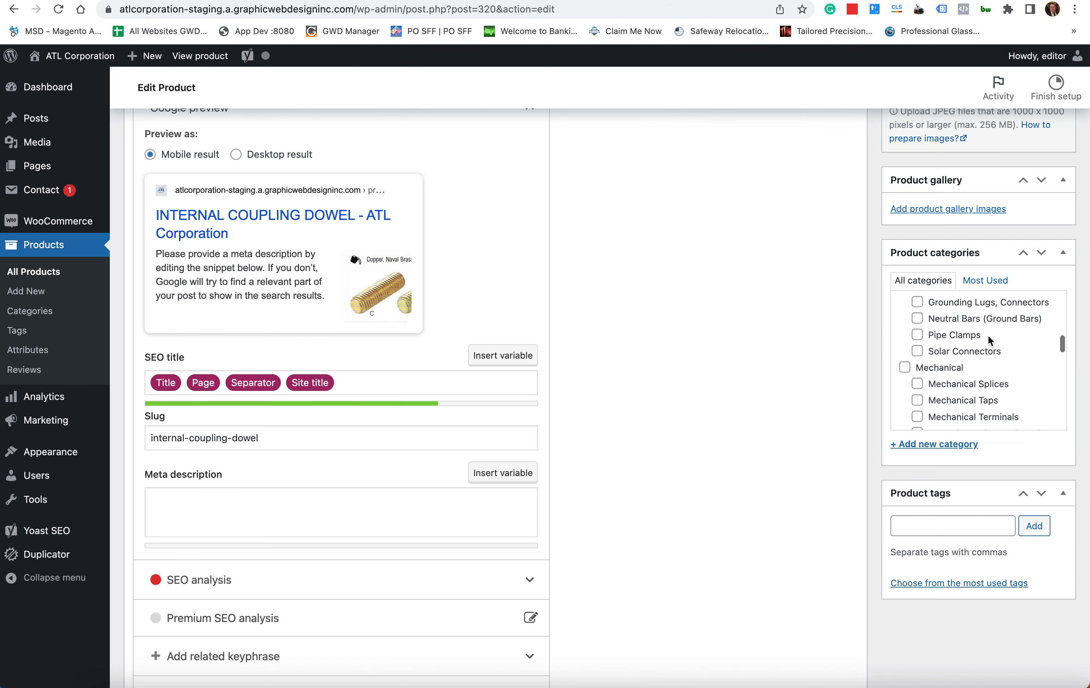
pyautogui.scroll(3, 989, 339)
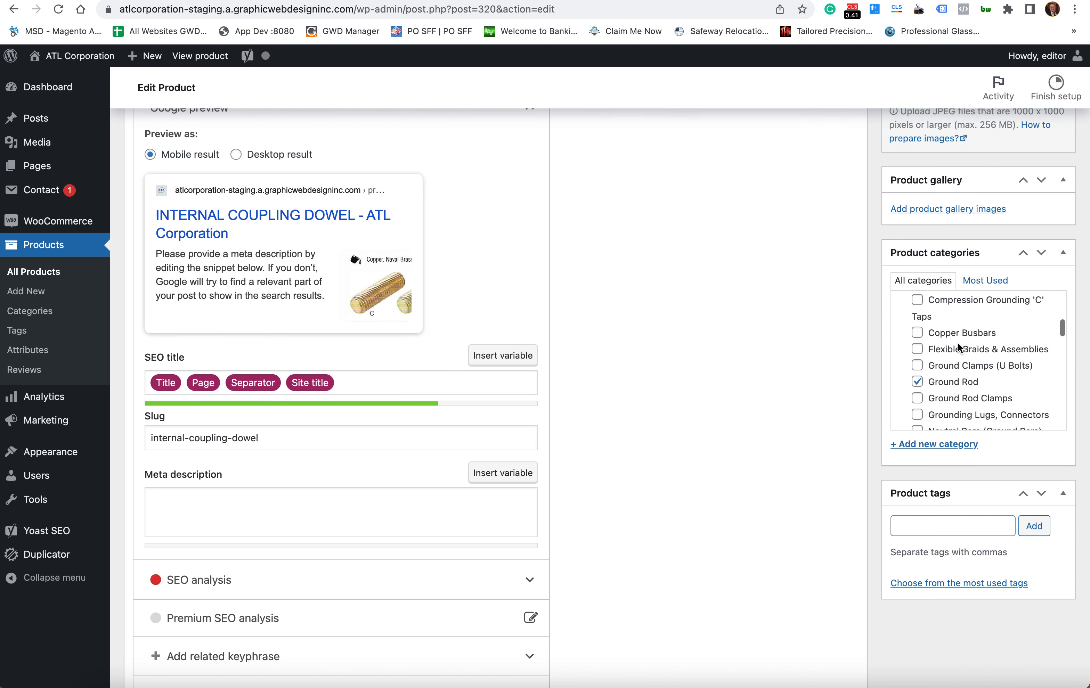
pyautogui.scroll(-2, 959, 386)
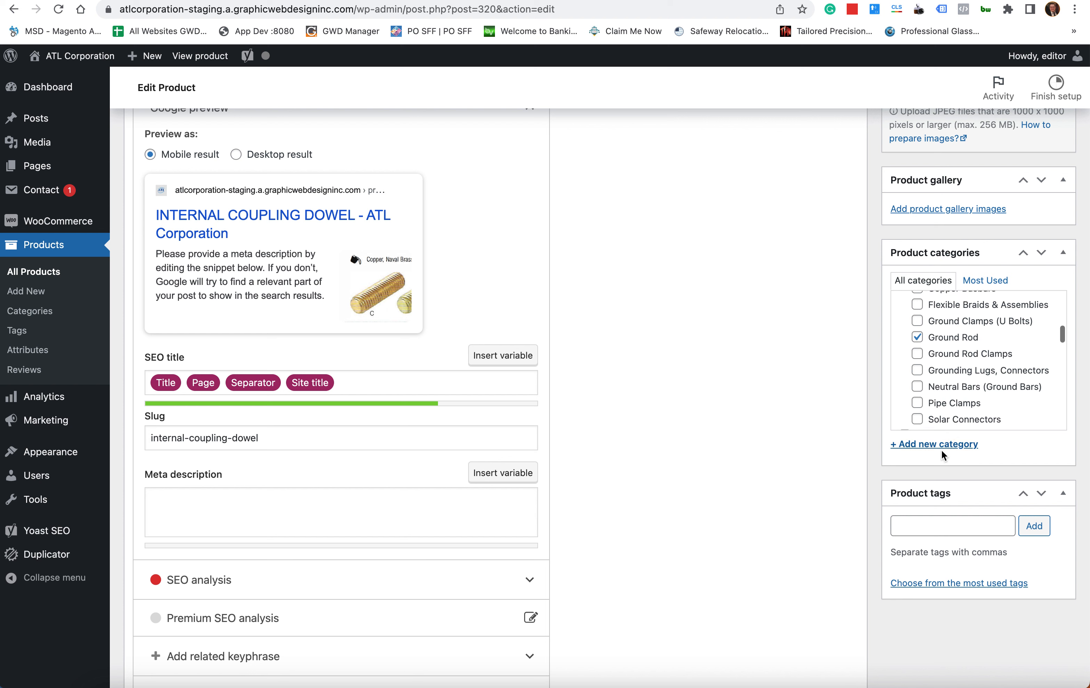
pyautogui.scroll(1, 961, 411)
pyautogui.scroll(1, 961, 412)
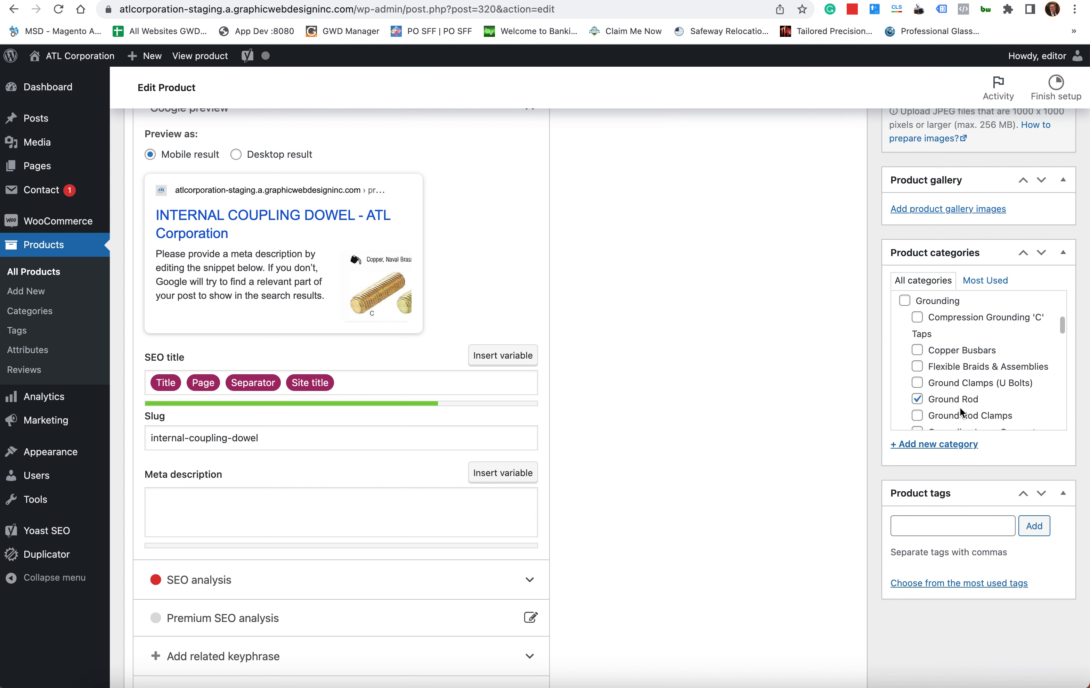
pyautogui.scroll(1, 961, 412)
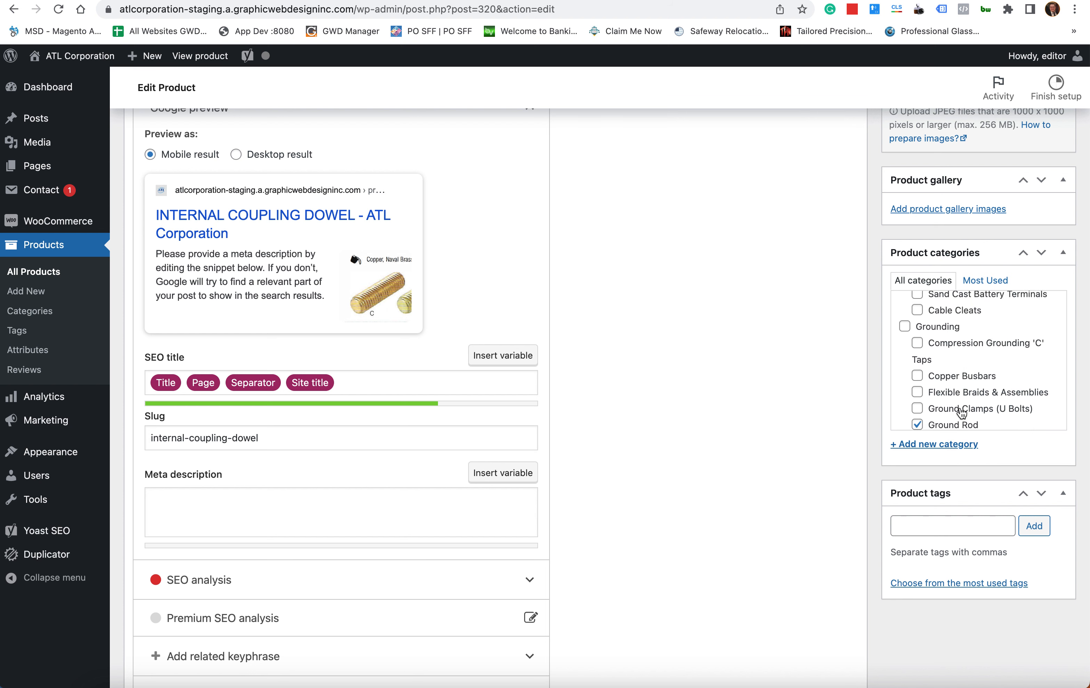
pyautogui.scroll(2, 961, 412)
pyautogui.scroll(-4, 961, 411)
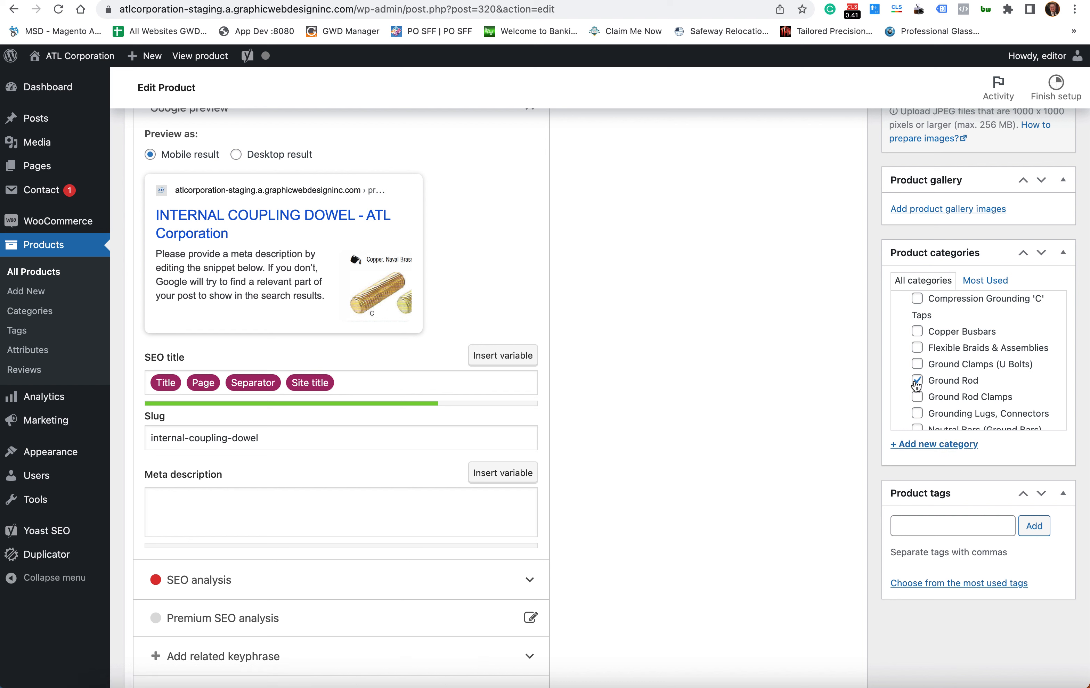
pyautogui.scroll(2, 937, 346)
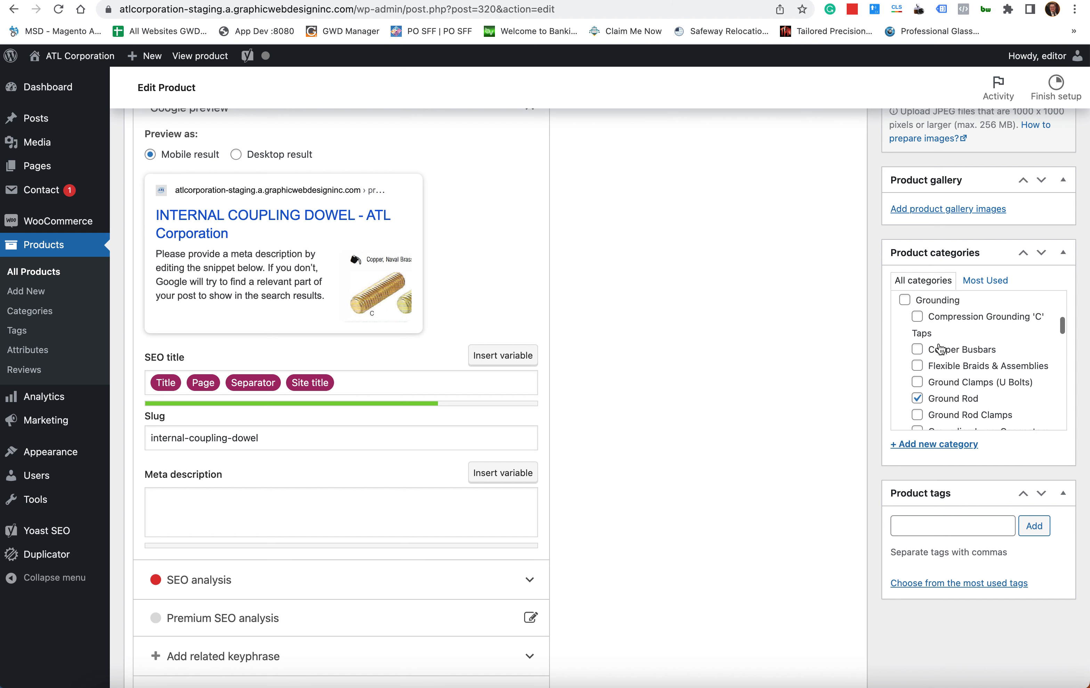
pyautogui.scroll(-2, 944, 325)
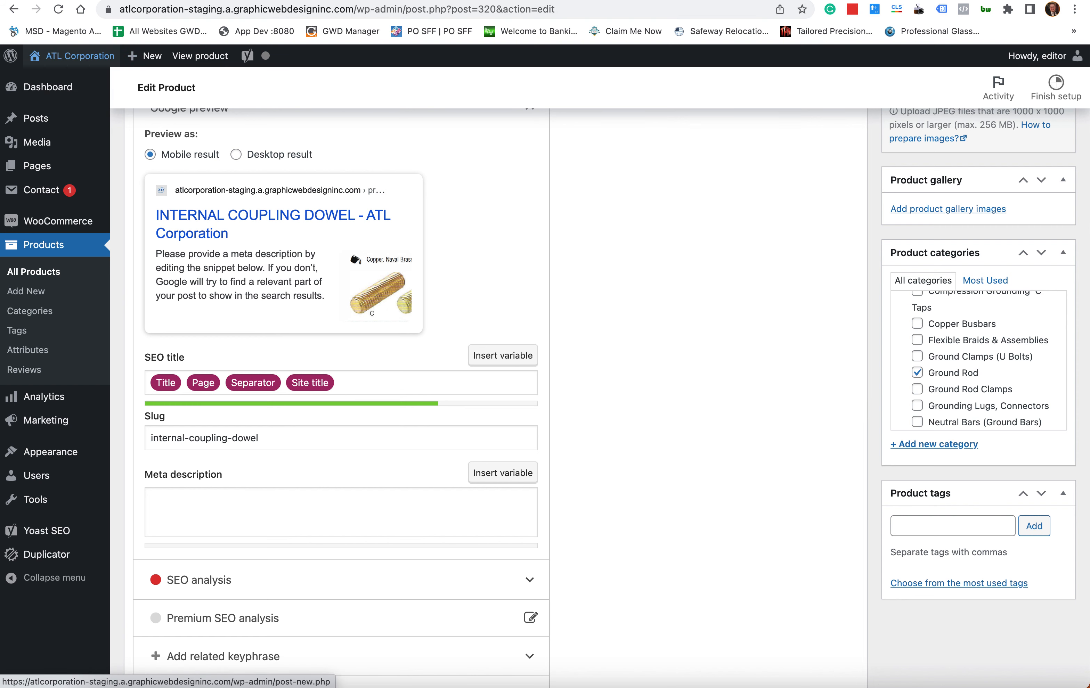
pyautogui.click(80, 55)
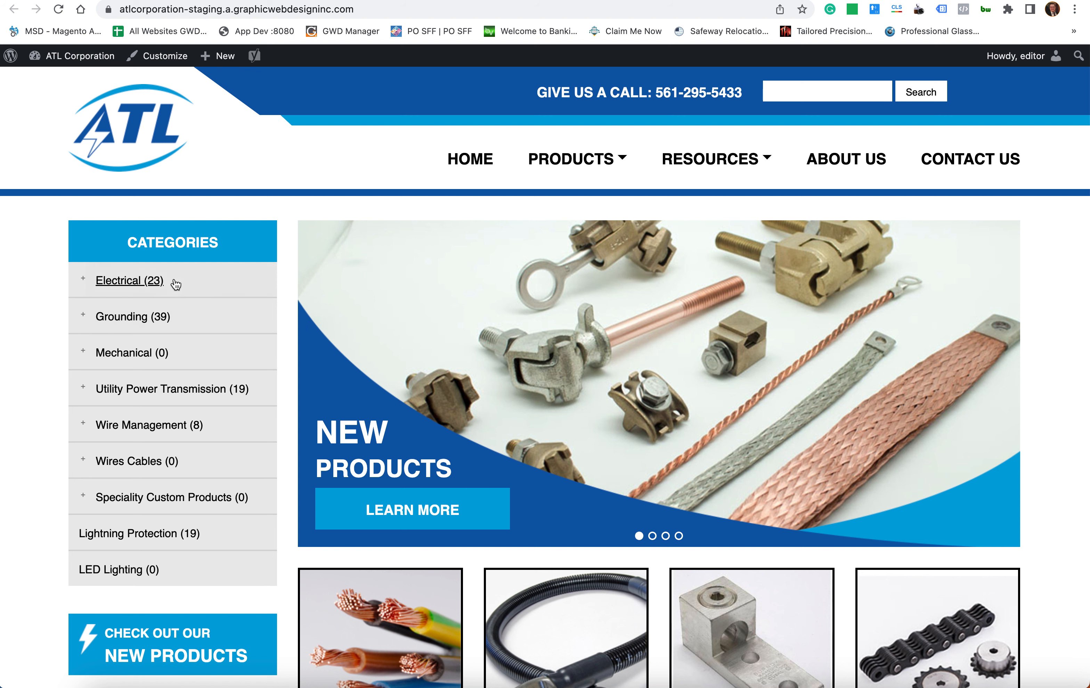
pyautogui.click(228, 322)
pyautogui.scroll(-1, 225, 321)
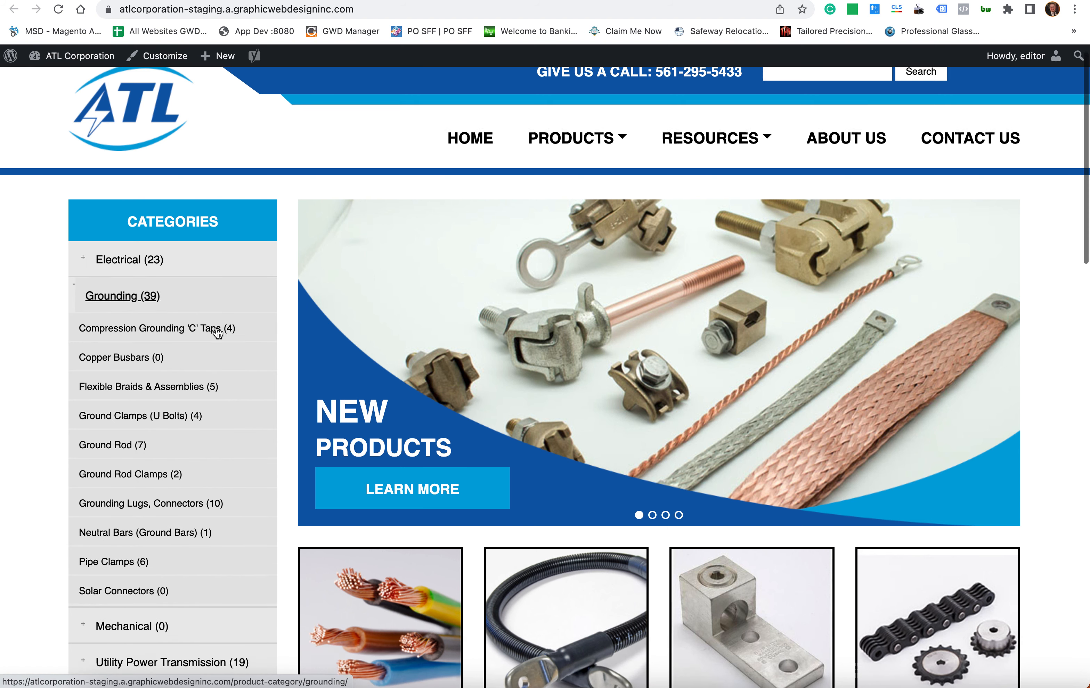
pyautogui.click(166, 442)
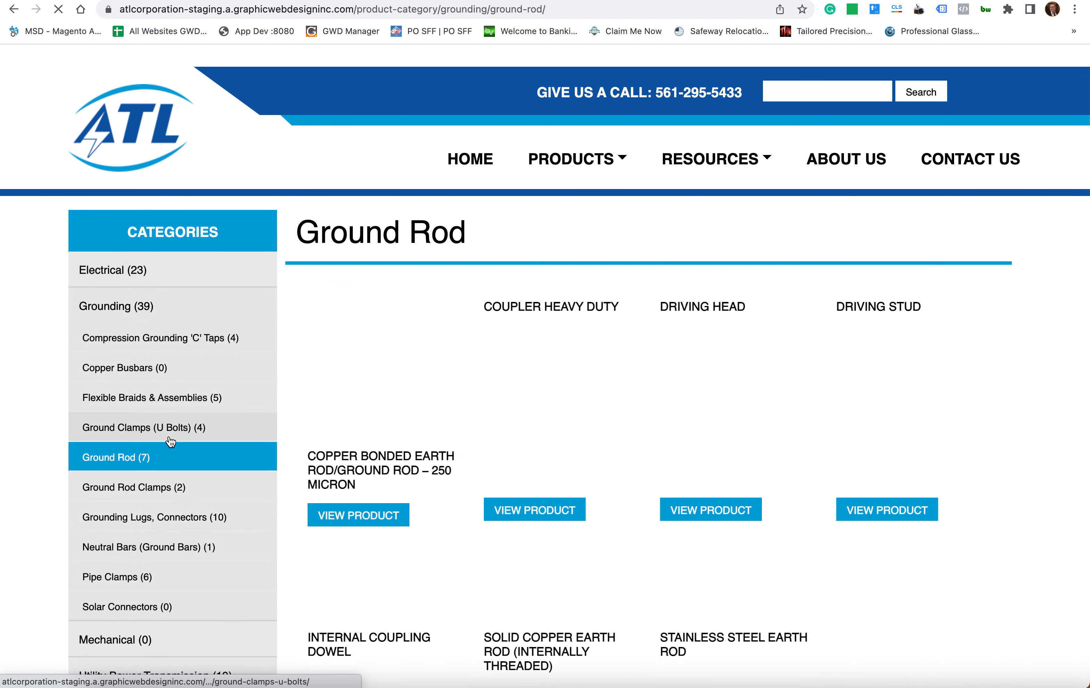
pyautogui.scroll(-2, 524, 308)
pyautogui.scroll(-1, 524, 307)
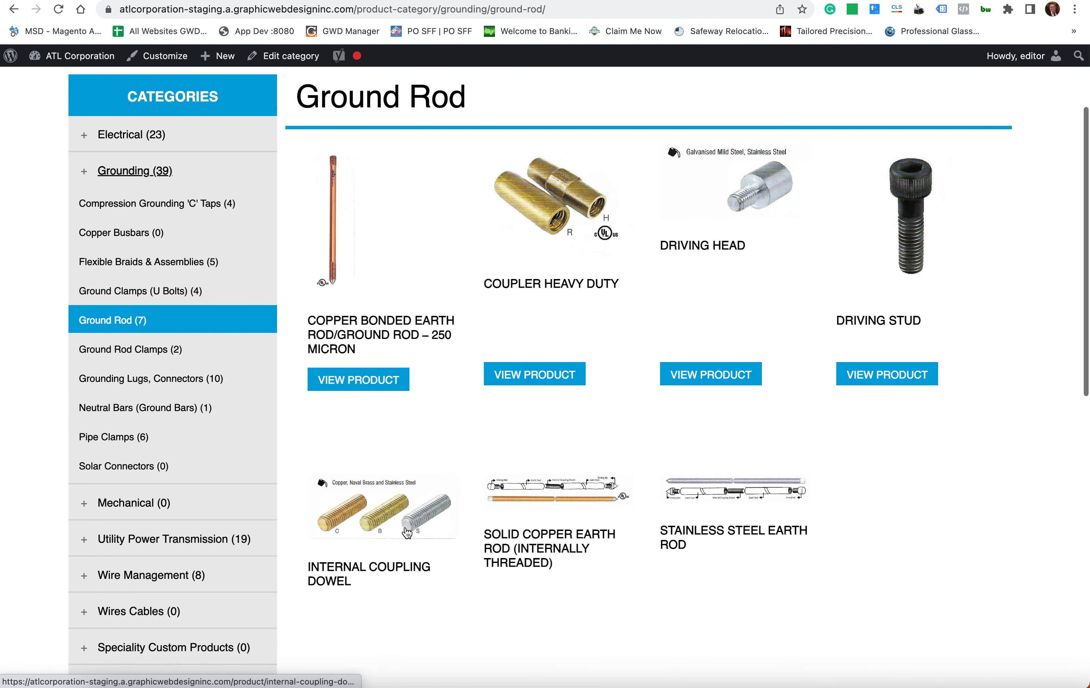
pyautogui.click(397, 506)
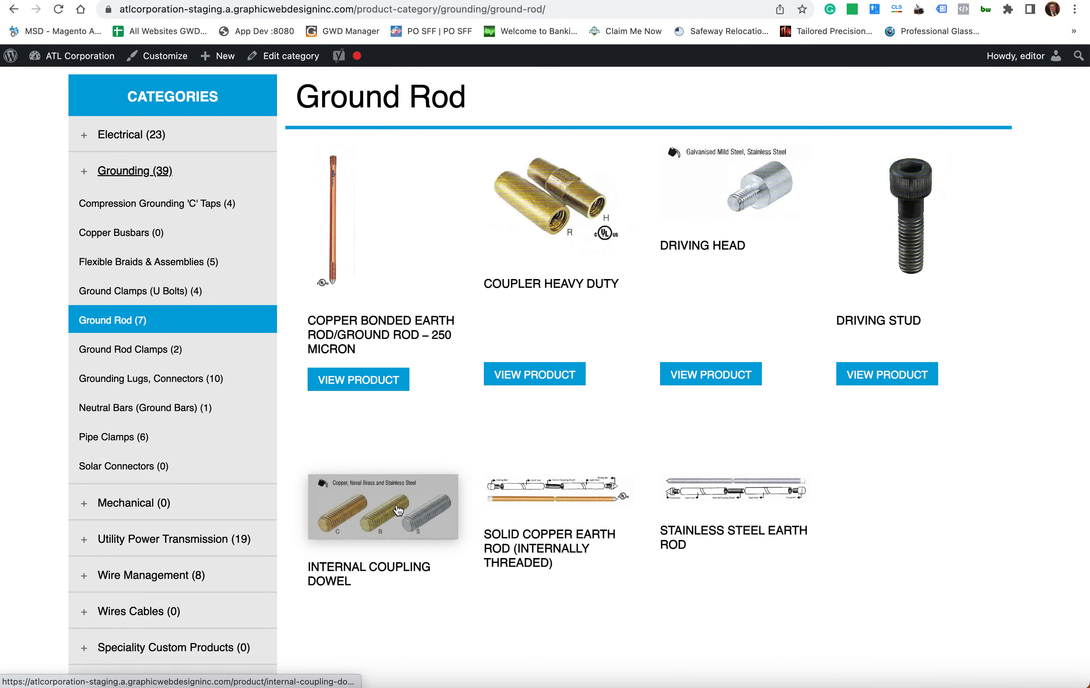
pyautogui.hotkey('ctrl', 'shift', 'Tab')
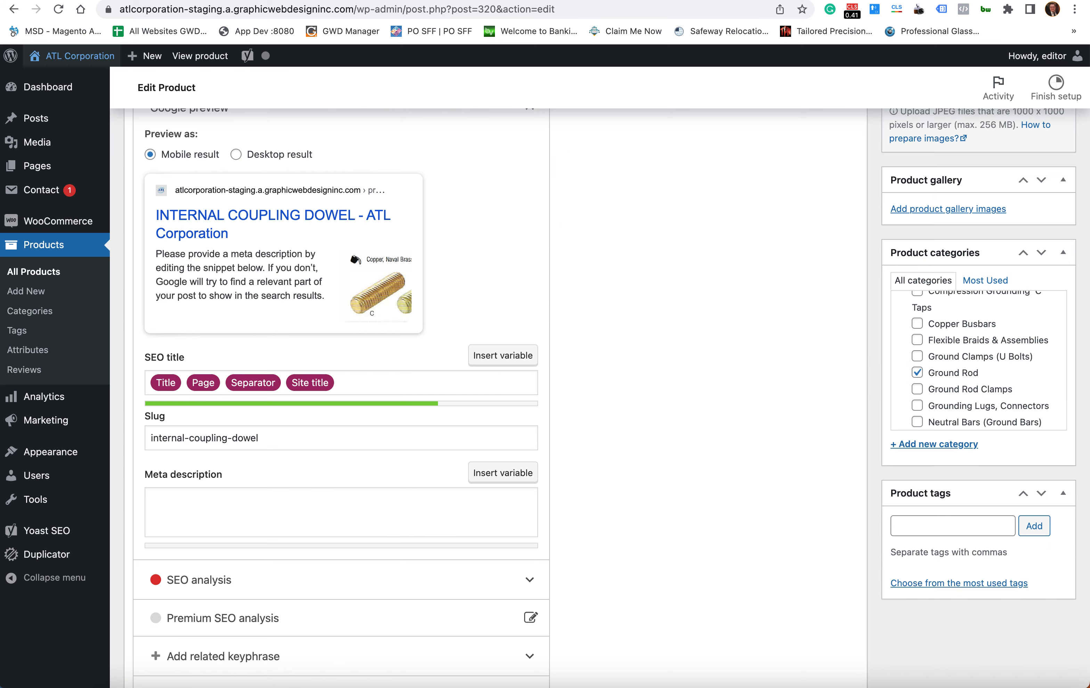
# - Uncheck Ground Rod in the dowel's Product categories and update the product
pyautogui.click(965, 377)
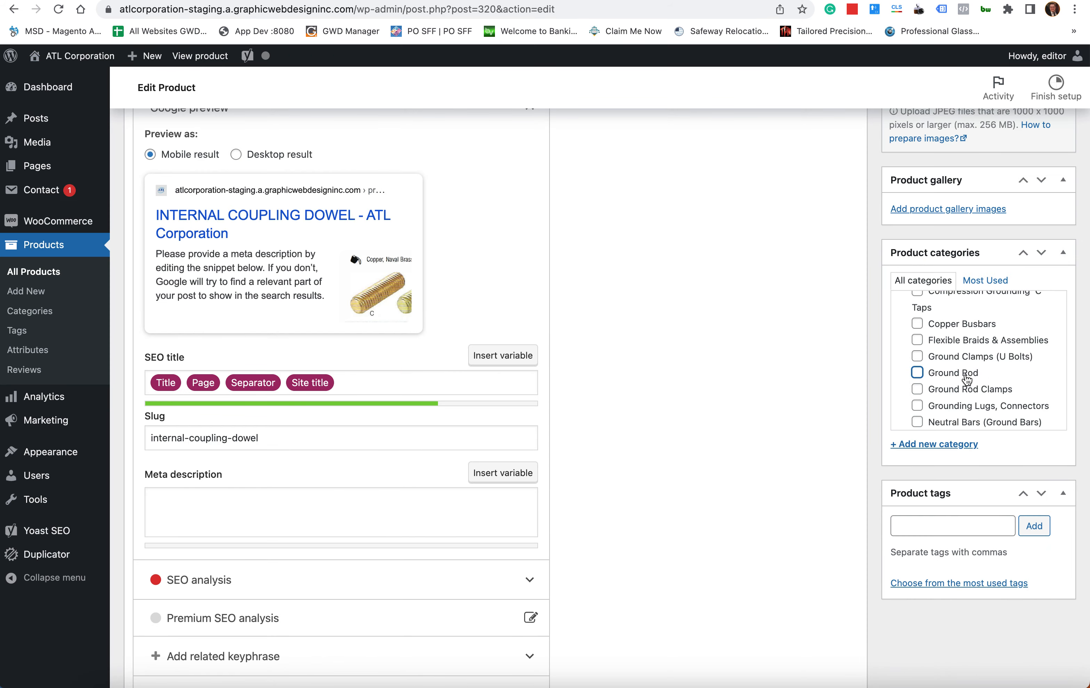
pyautogui.scroll(10, 880, 368)
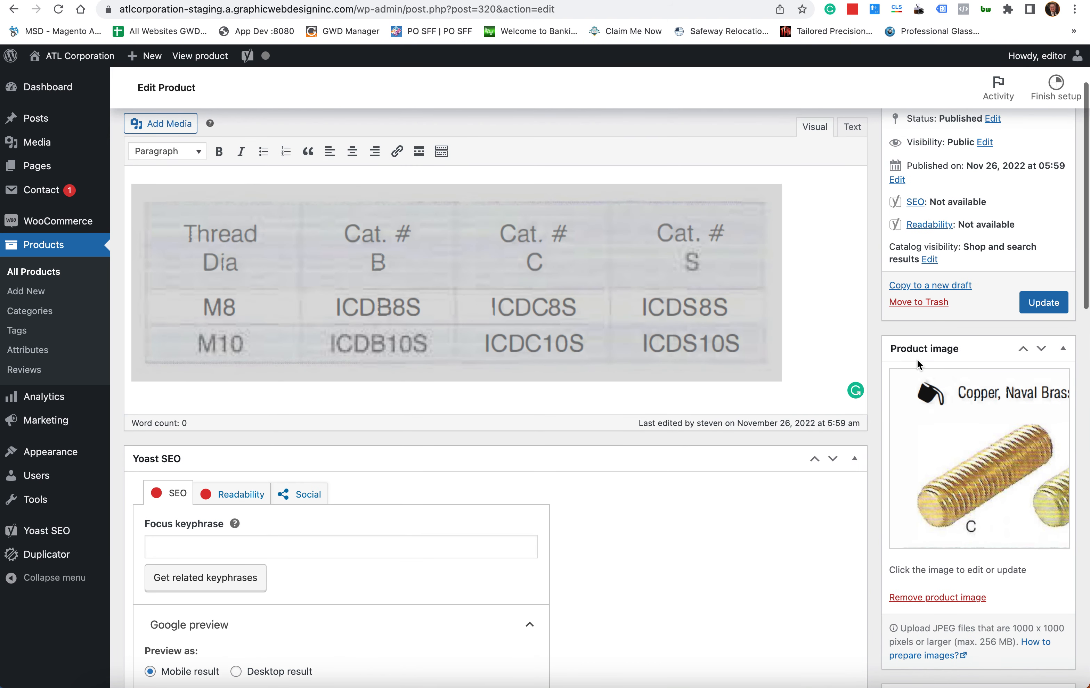
pyautogui.click(1043, 303)
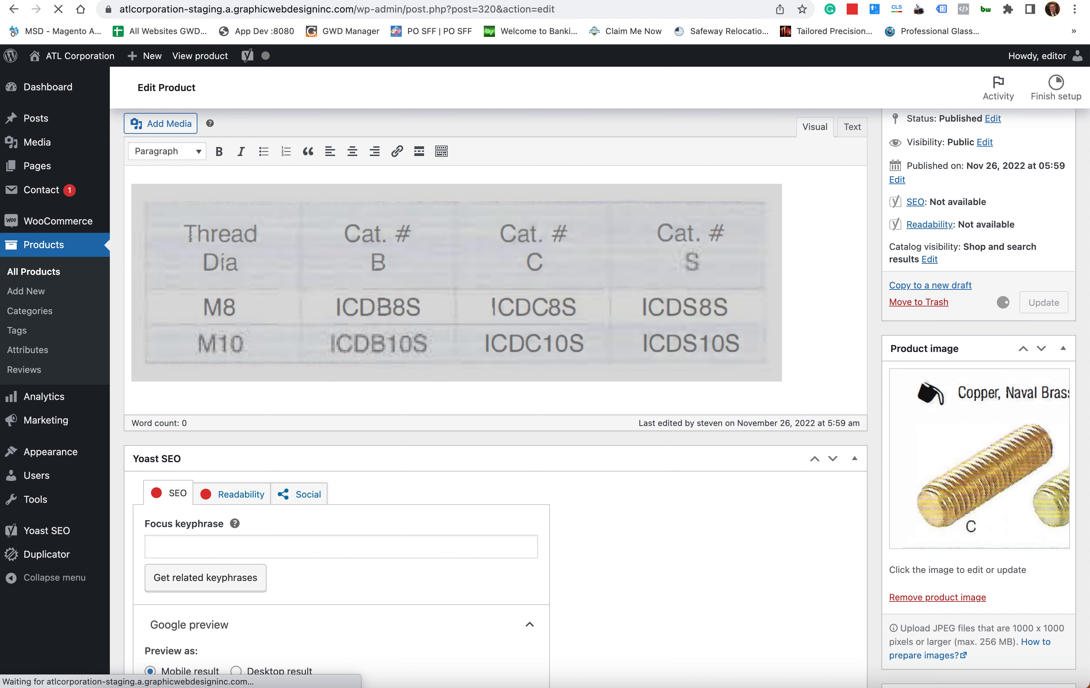
# - Confirm the storefront Ground Rod category now lists six products without the dowel
pyautogui.click(767, 0)
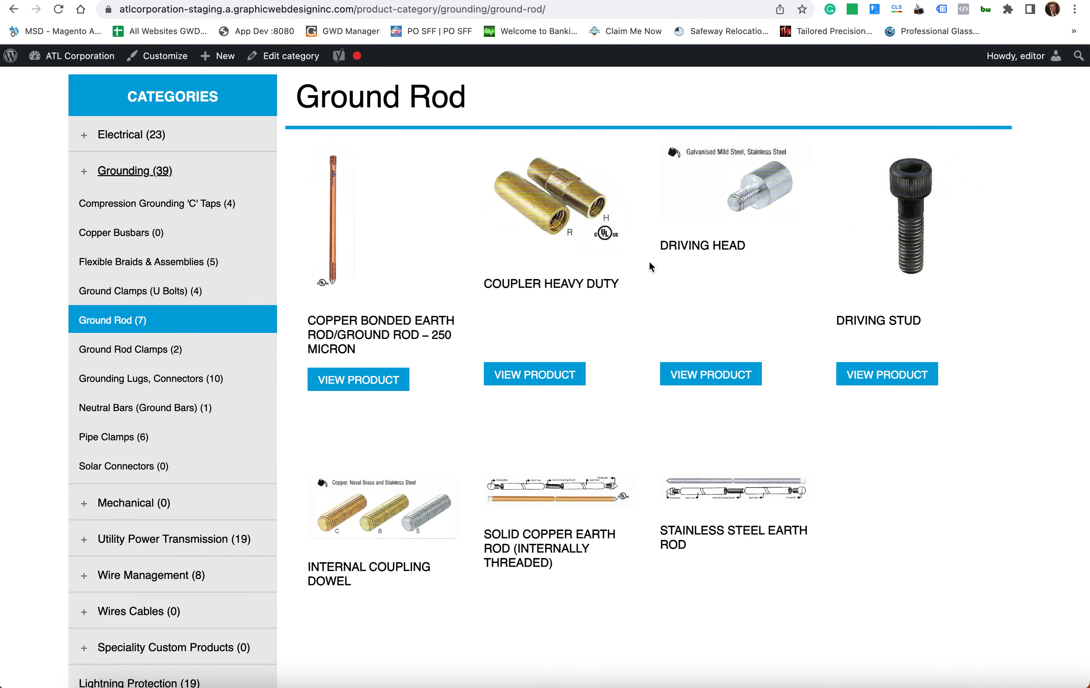
pyautogui.click(580, 1)
pyautogui.click(760, 0)
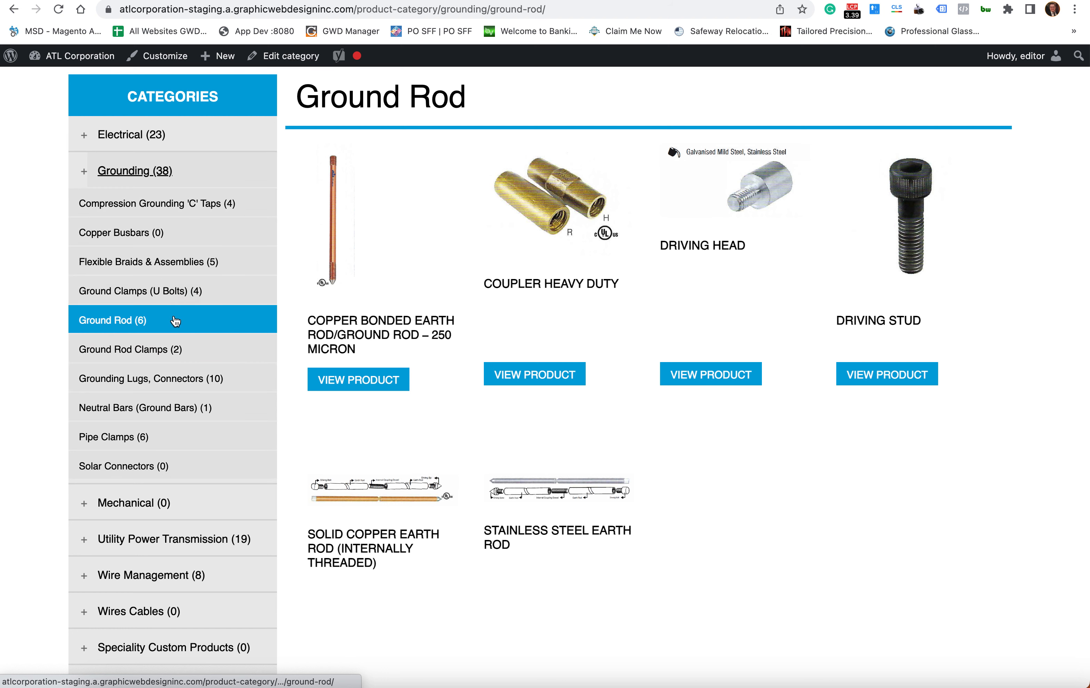
pyautogui.click(651, 1)
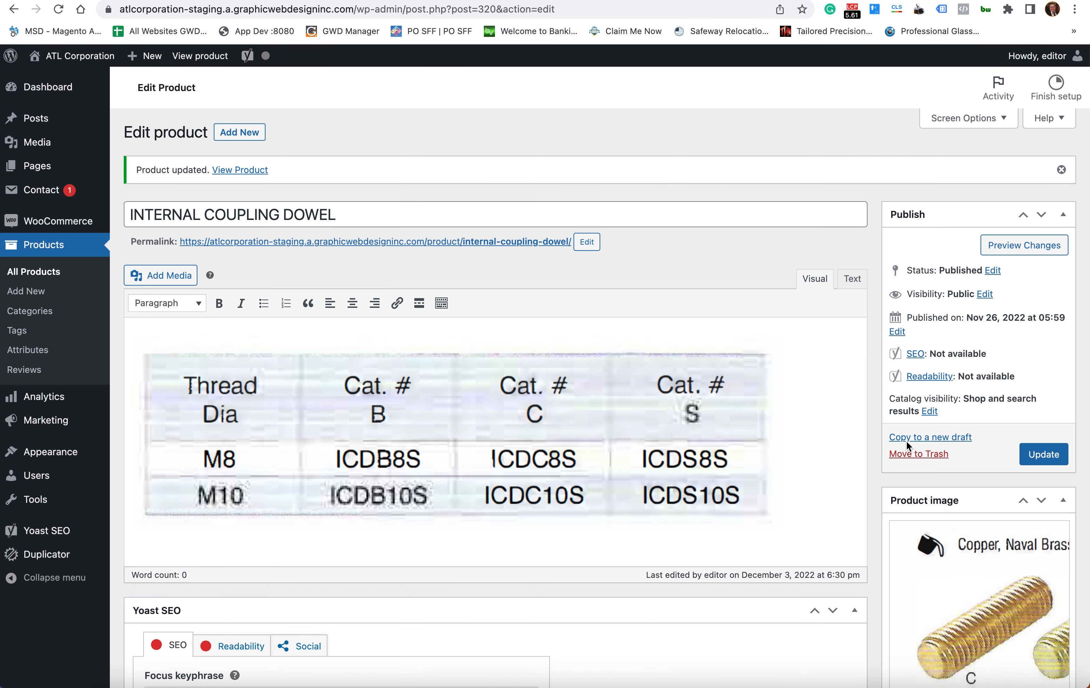
# - Update the dowel with Ground Rod checked and view Ground Rod's storefront page listing seven products
pyautogui.scroll(-10, 872, 435)
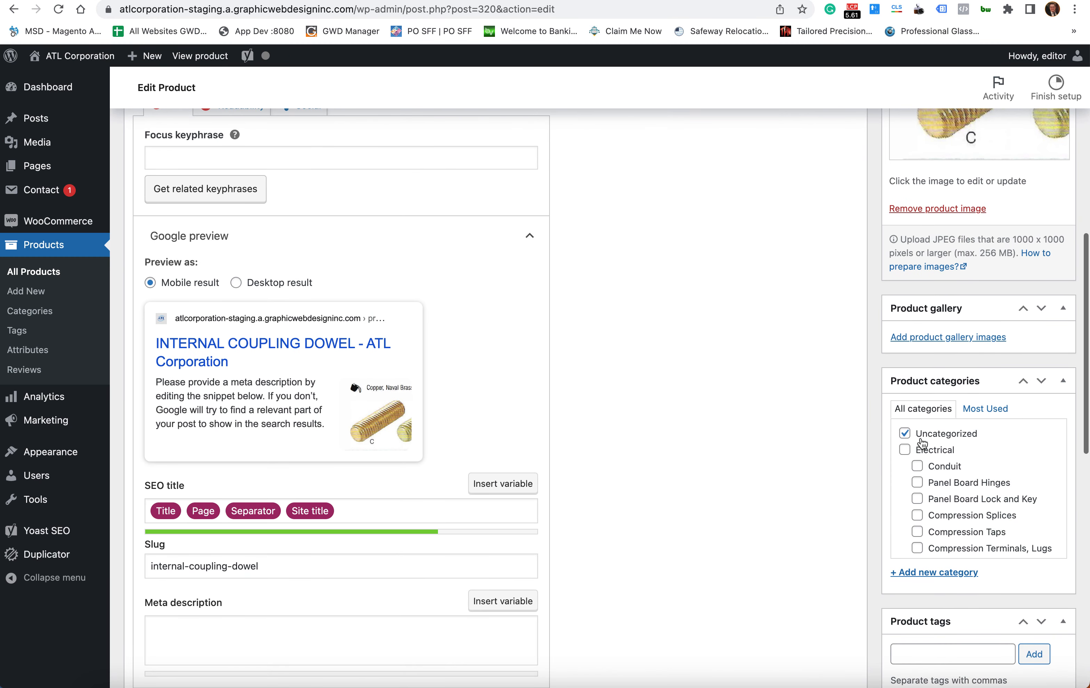
pyautogui.scroll(-3, 921, 441)
pyautogui.scroll(-2, 920, 441)
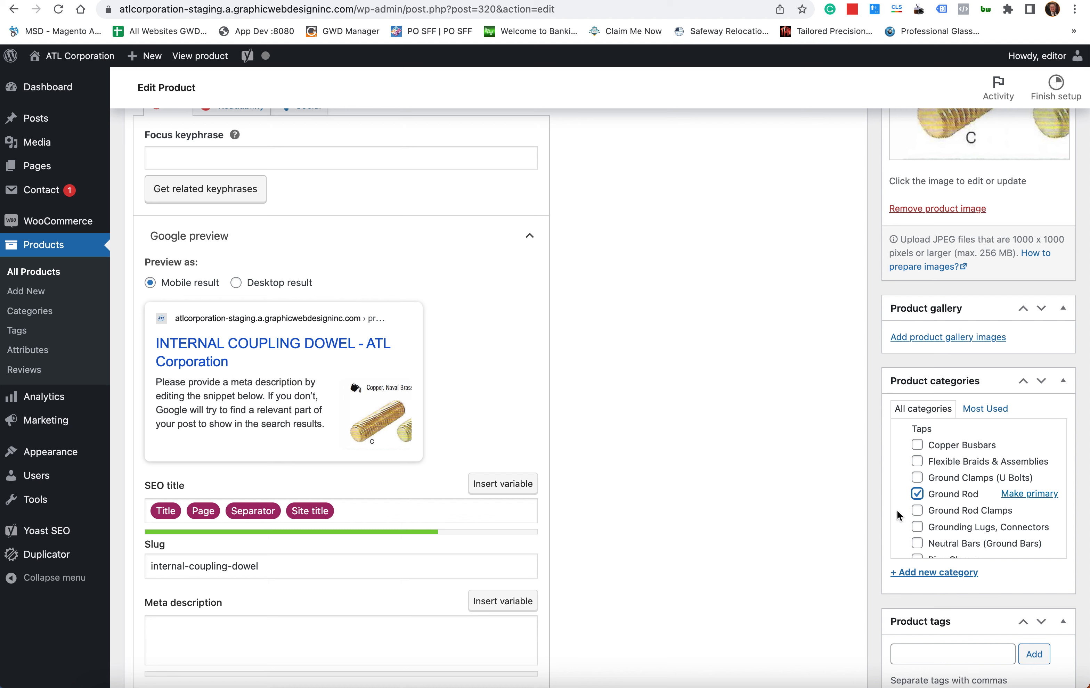
pyautogui.scroll(-3, 870, 495)
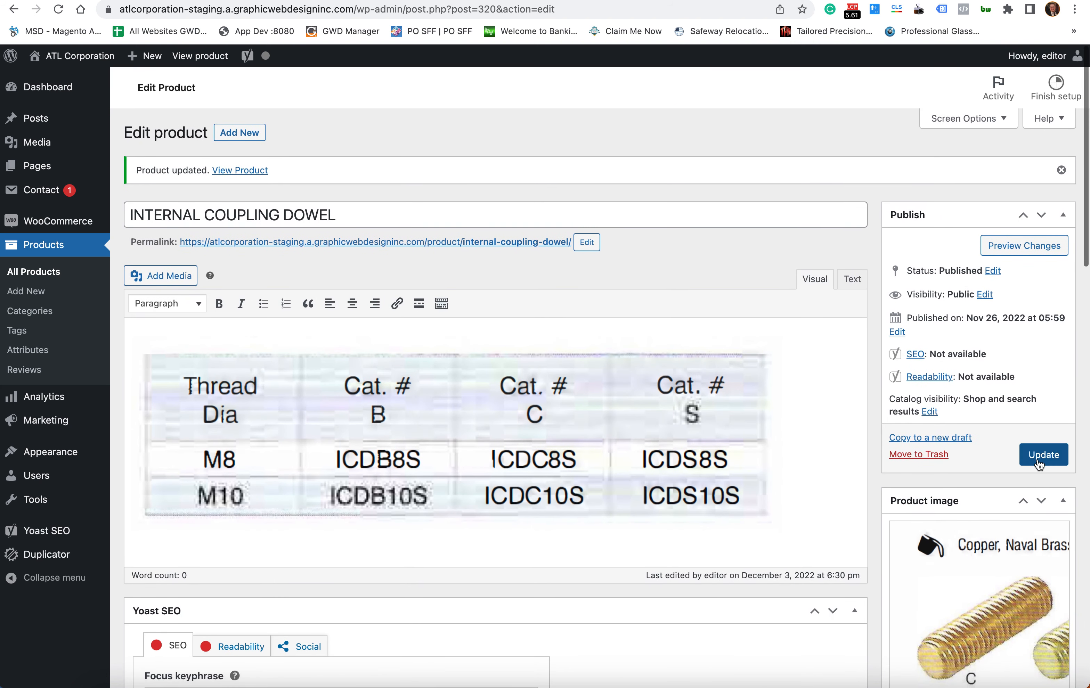
pyautogui.click(1039, 463)
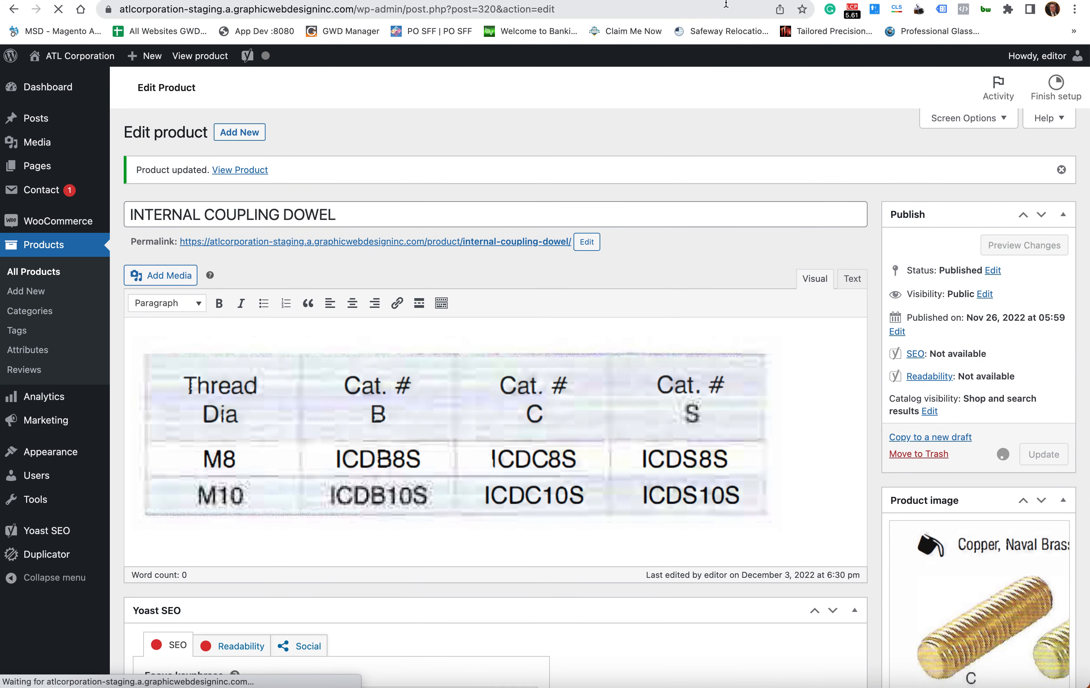
pyautogui.click(739, 0)
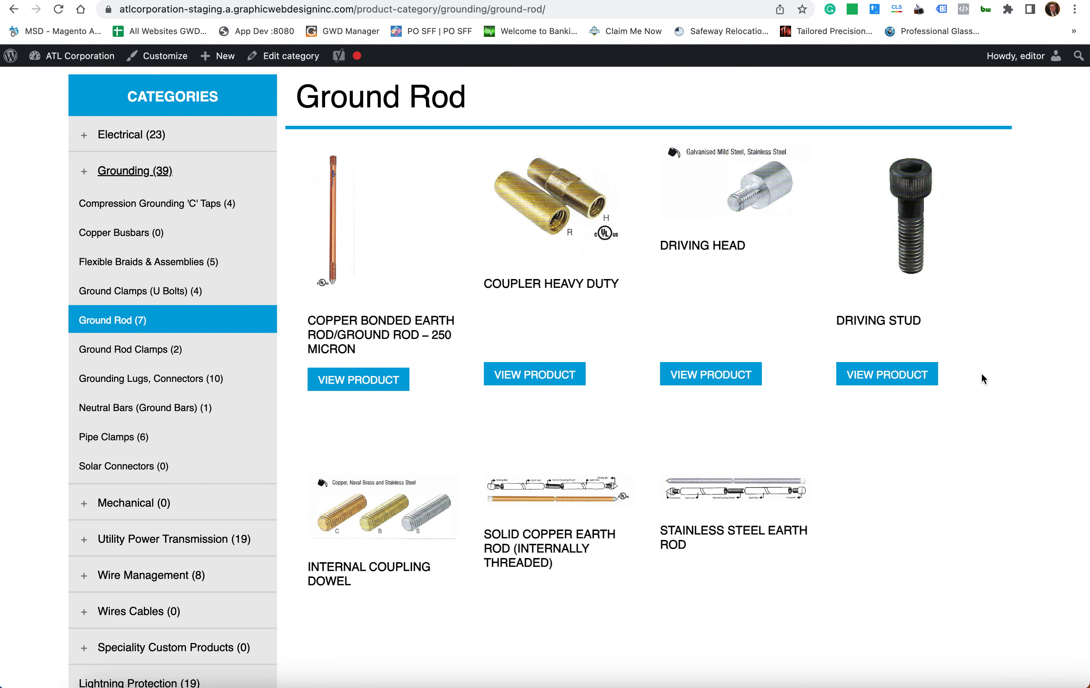
# - Expand Mechanical in the storefront sidebar to see its empty subcategories, then return to the dowel's editor
pyautogui.scroll(-4, 981, 374)
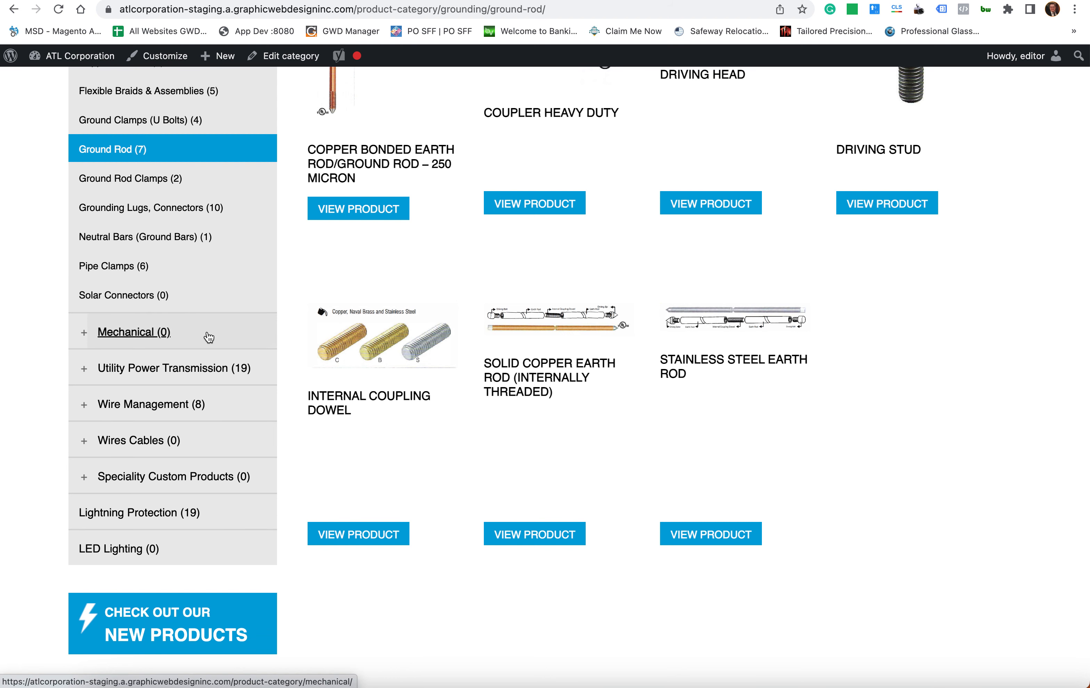
pyautogui.moveTo(209, 337)
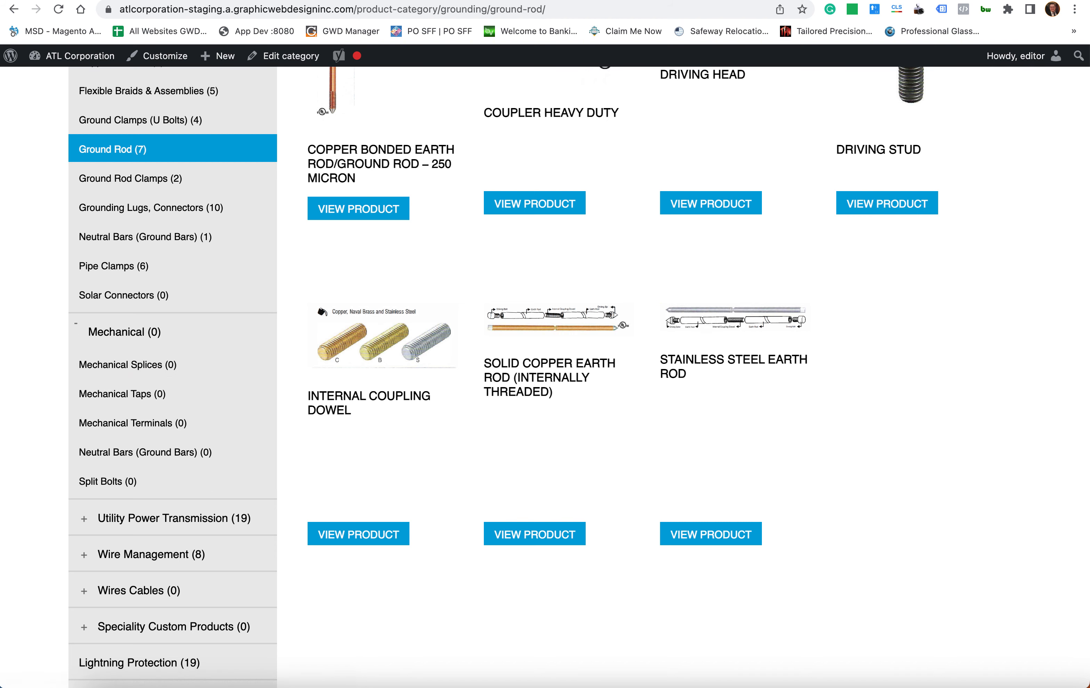
pyautogui.click(589, 0)
pyautogui.scroll(-15, 903, 474)
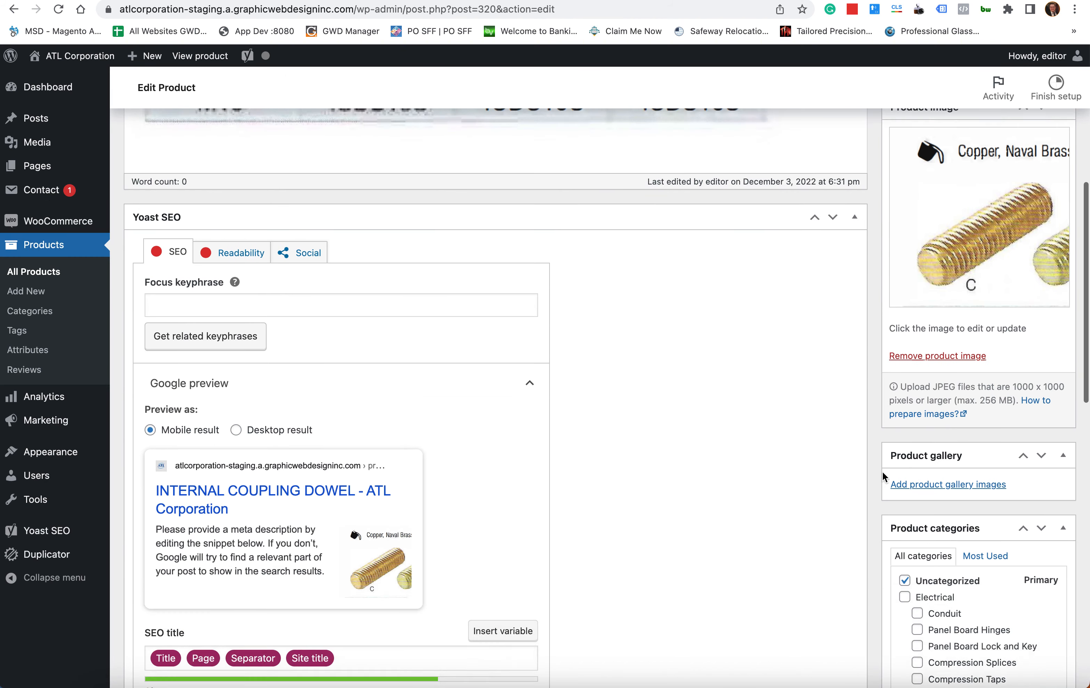
# - Check Mechanical Splices in the dowel's Product categories and update the product
pyautogui.scroll(-10, 942, 311)
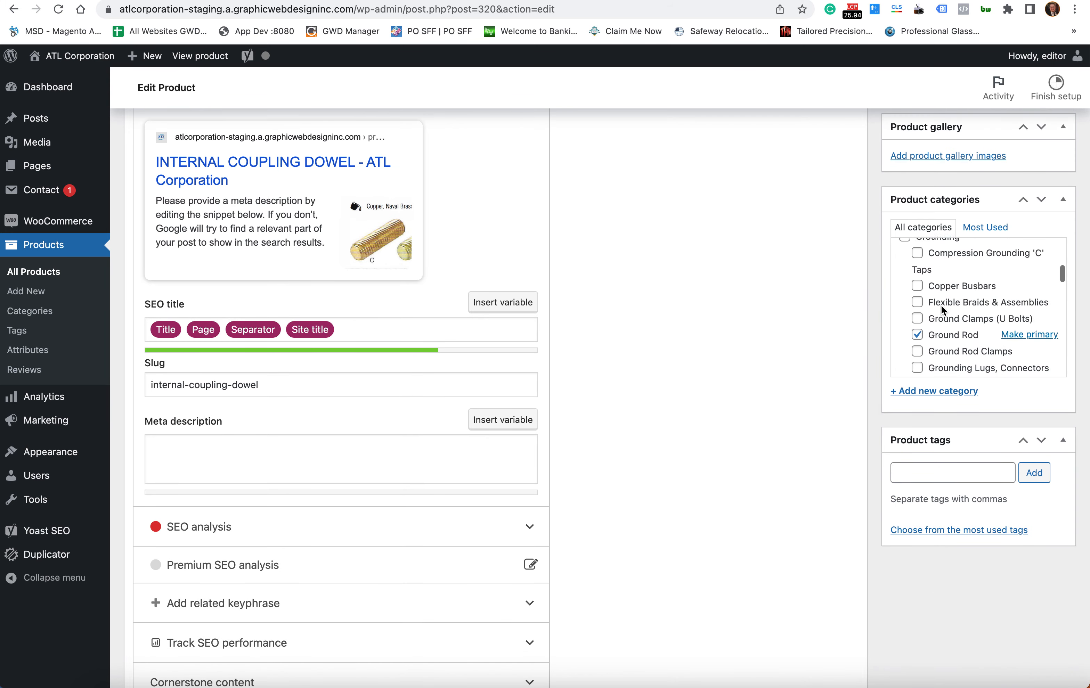
pyautogui.scroll(-1, 942, 311)
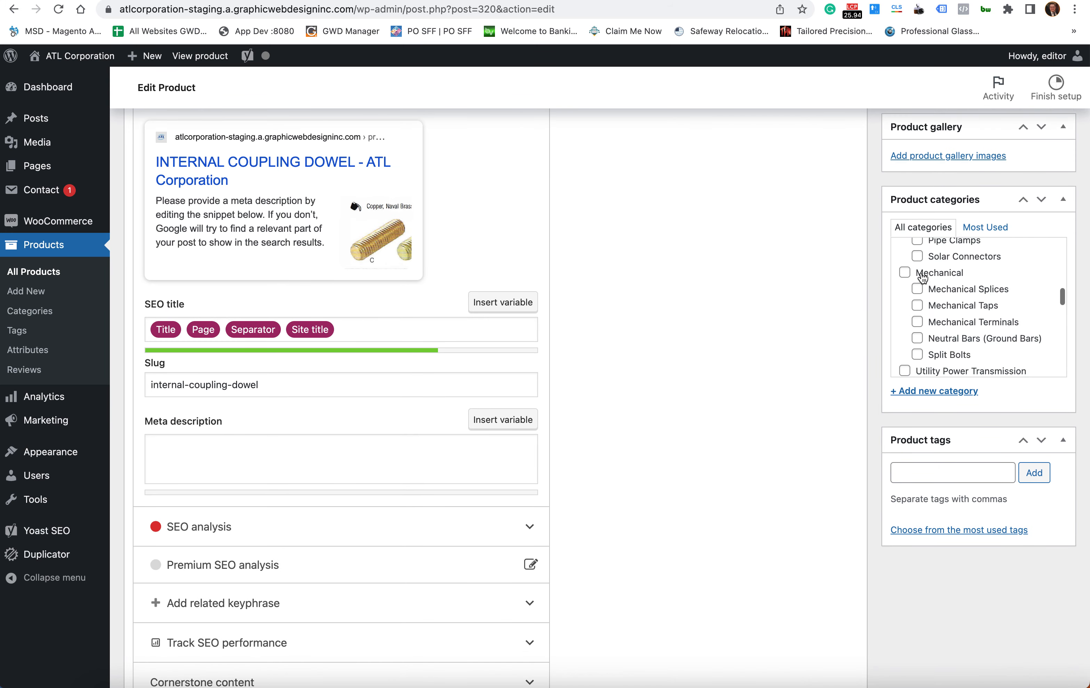
pyautogui.click(957, 289)
pyautogui.scroll(5, 959, 319)
pyautogui.scroll(-2, 960, 329)
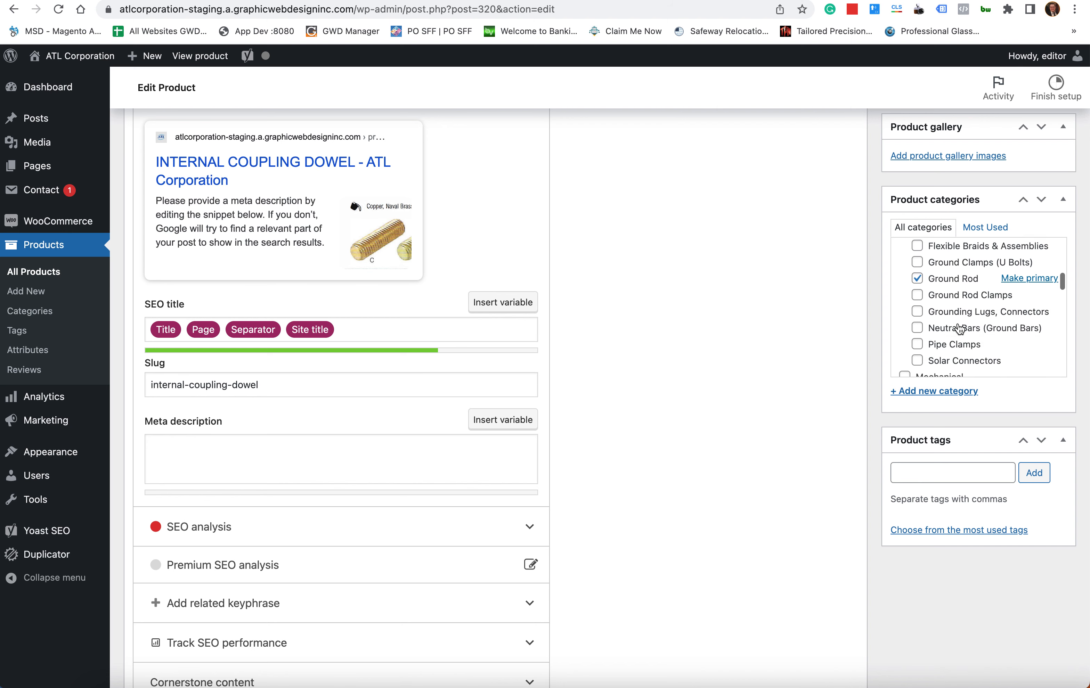
pyautogui.scroll(-3, 955, 327)
pyautogui.scroll(8, 869, 304)
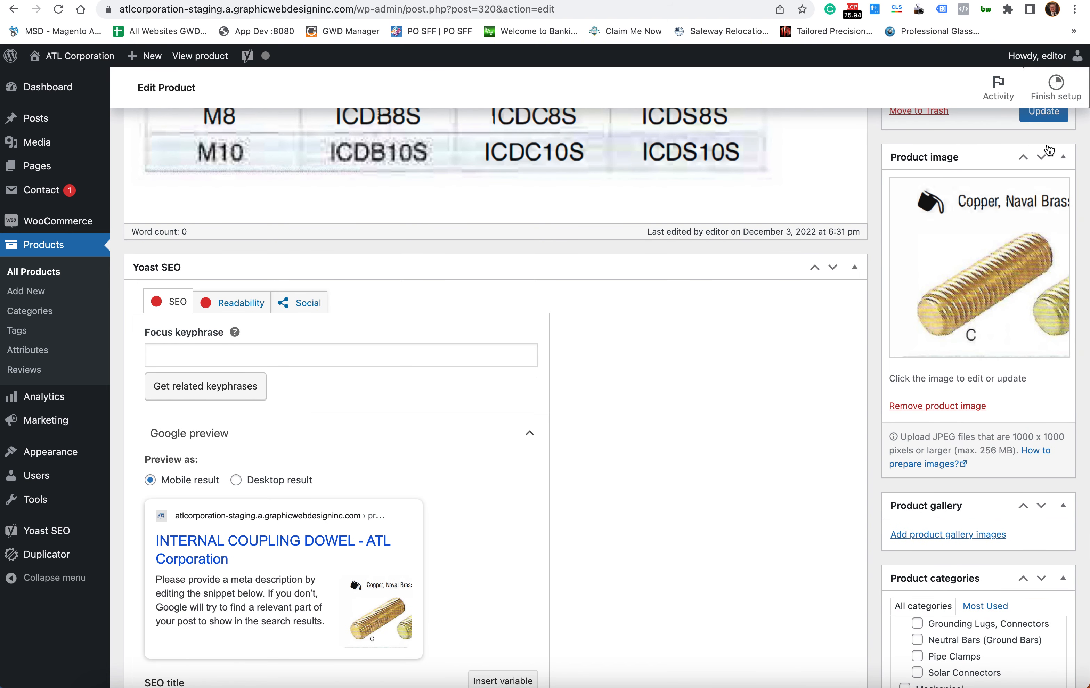
pyautogui.click(1040, 119)
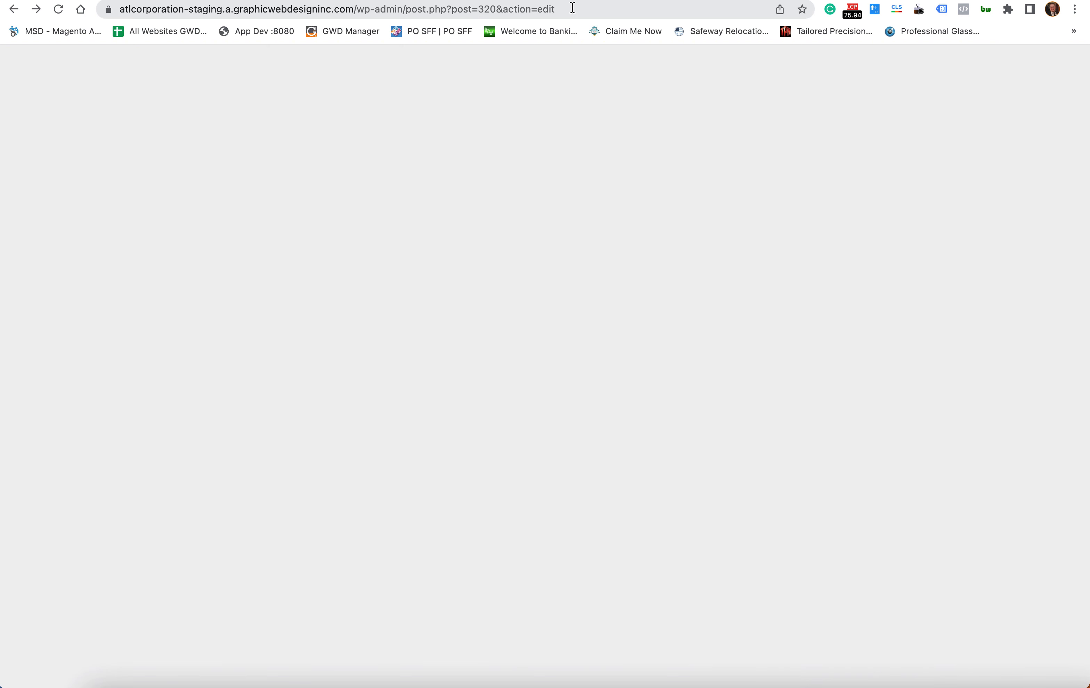
# - Reload the edit page, re-check Mechanical Splices and update the product again
pyautogui.click(574, 9)
pyautogui.press('Return')
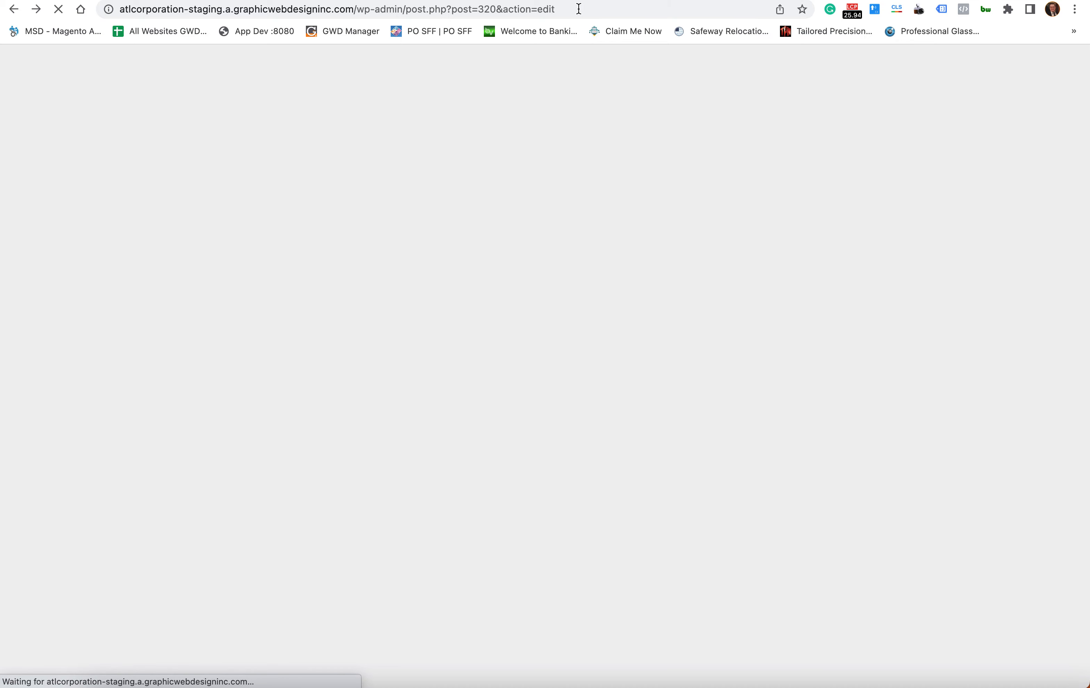
pyautogui.click(578, 8)
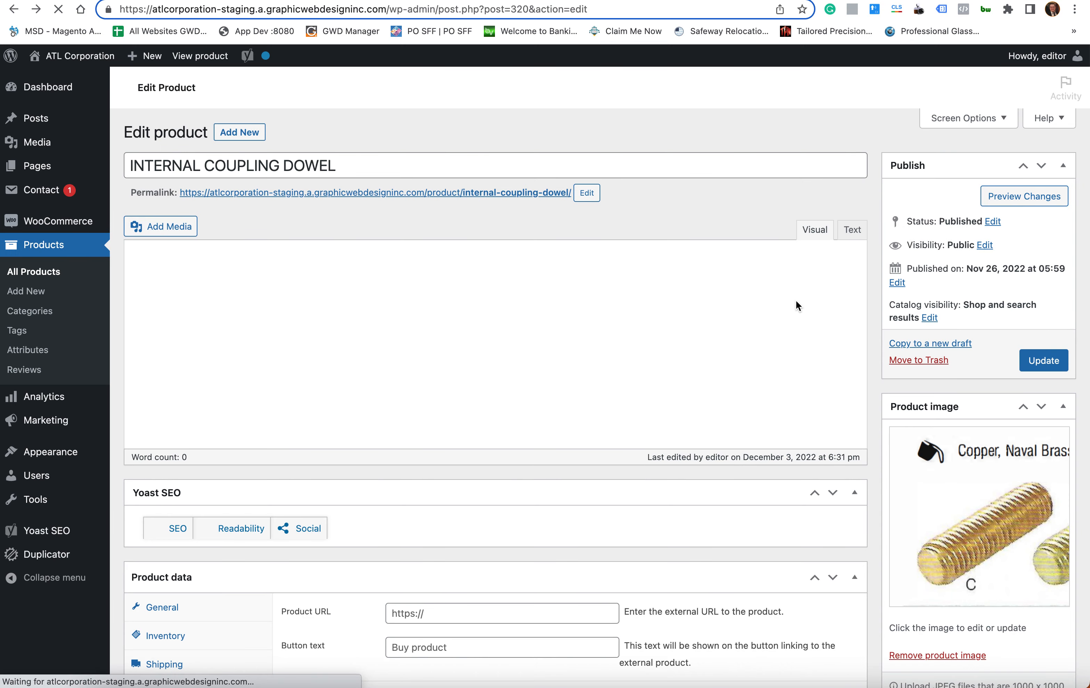
pyautogui.scroll(-9, 885, 367)
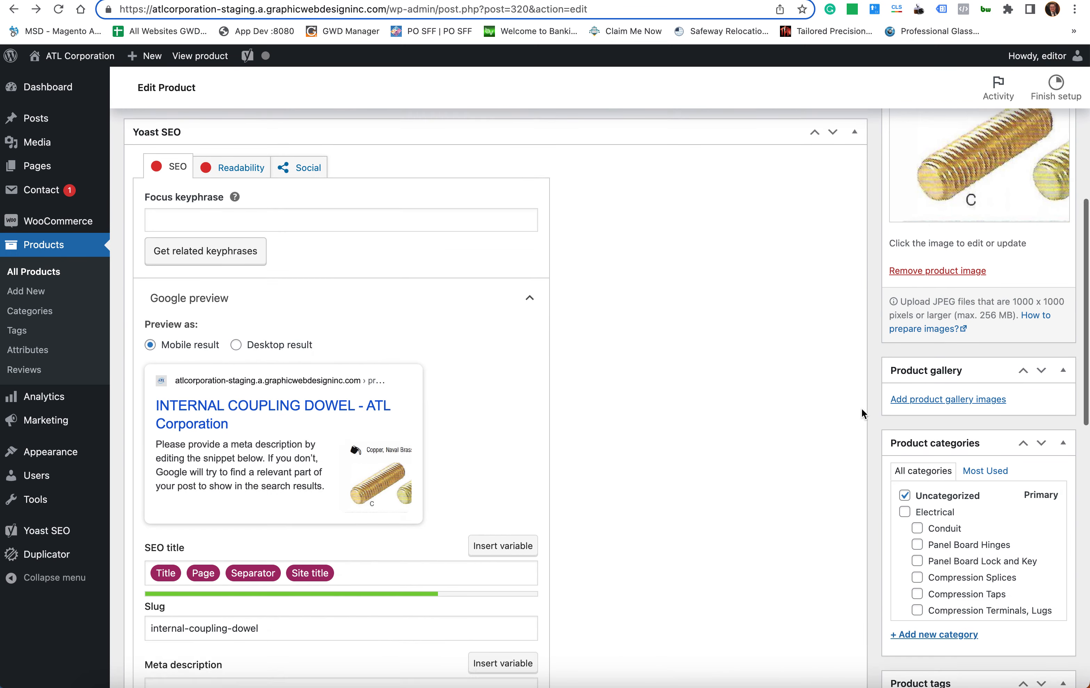
pyautogui.scroll(-3, 860, 408)
pyautogui.scroll(-5, 921, 404)
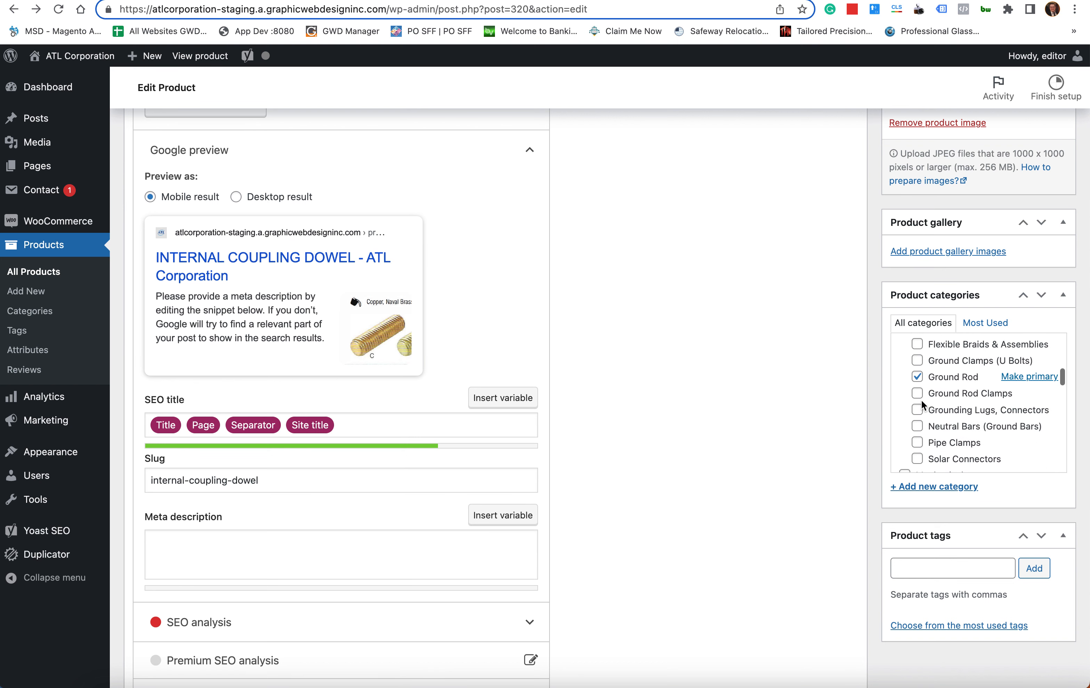
pyautogui.scroll(5, 921, 404)
pyautogui.scroll(-3, 969, 415)
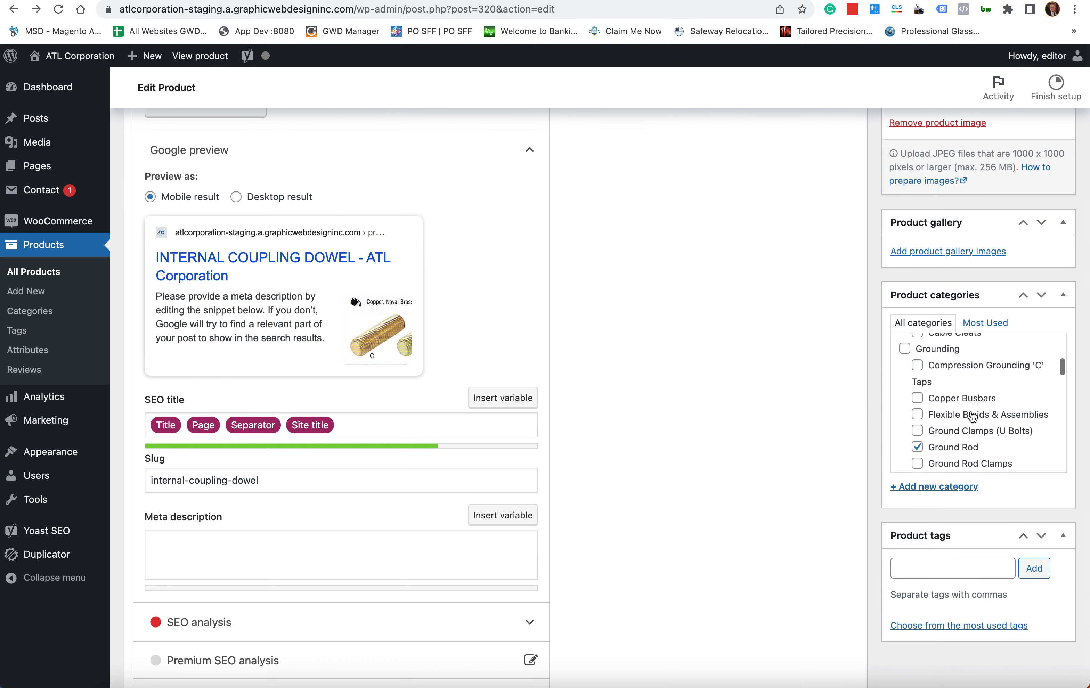
pyautogui.scroll(-5, 972, 416)
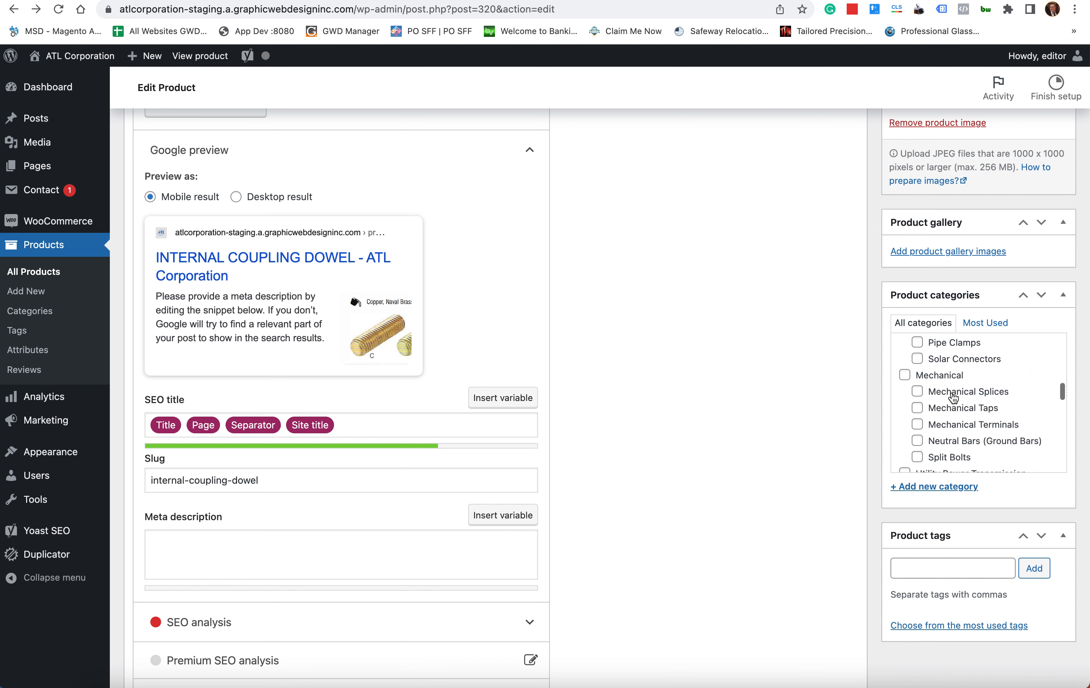
pyautogui.click(985, 394)
pyautogui.scroll(12, 875, 399)
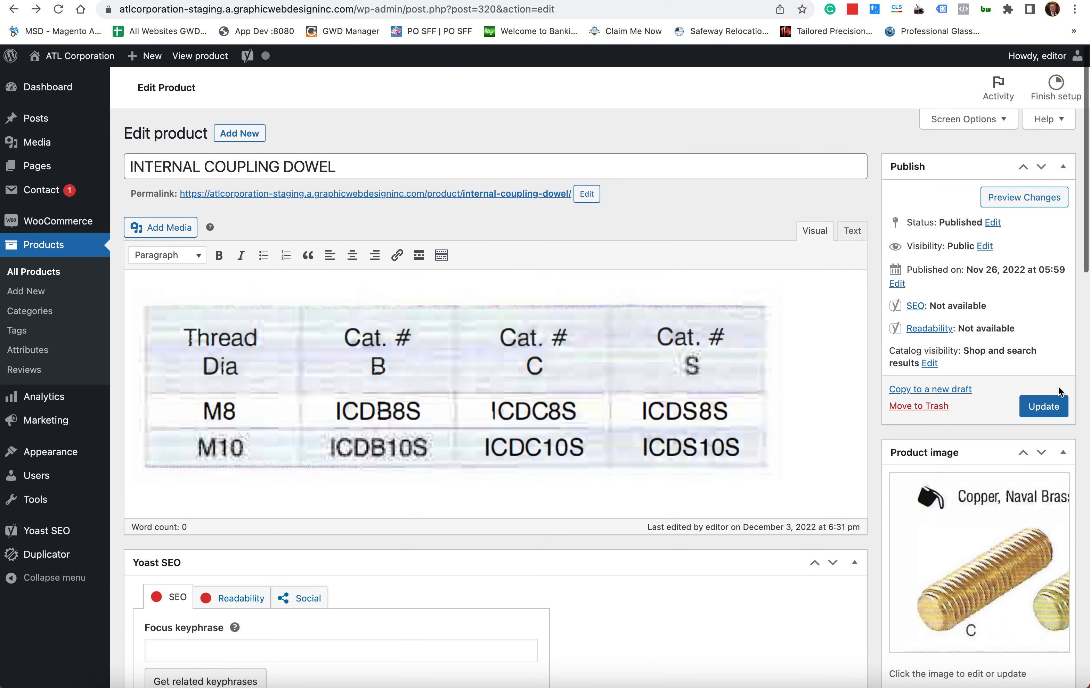
pyautogui.click(1045, 405)
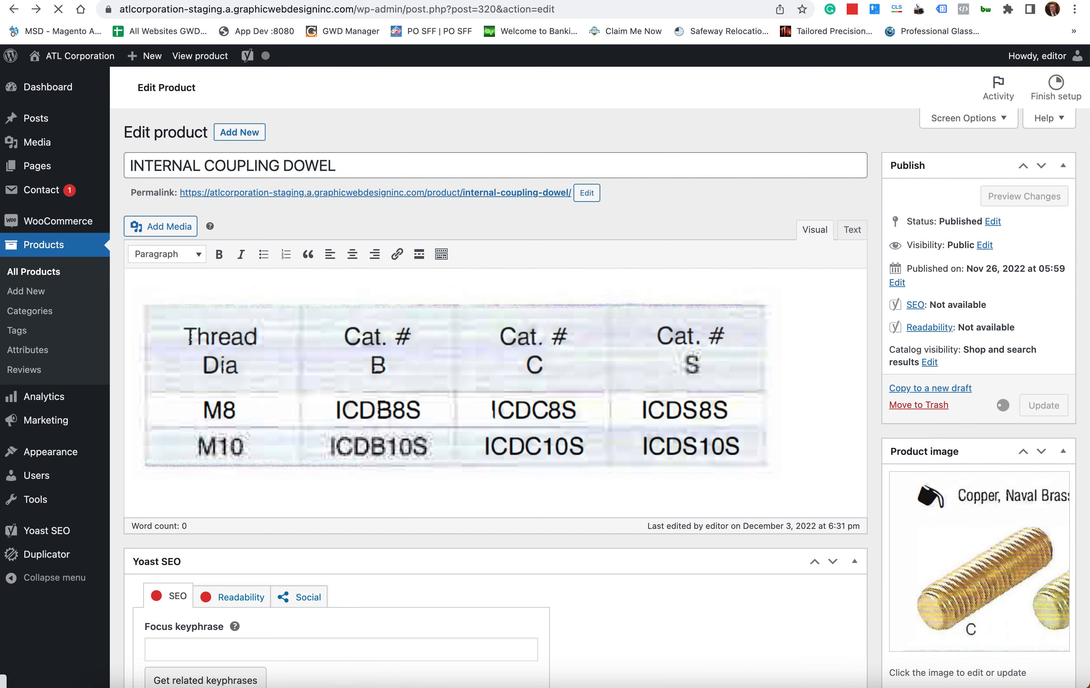
pyautogui.click(723, 1)
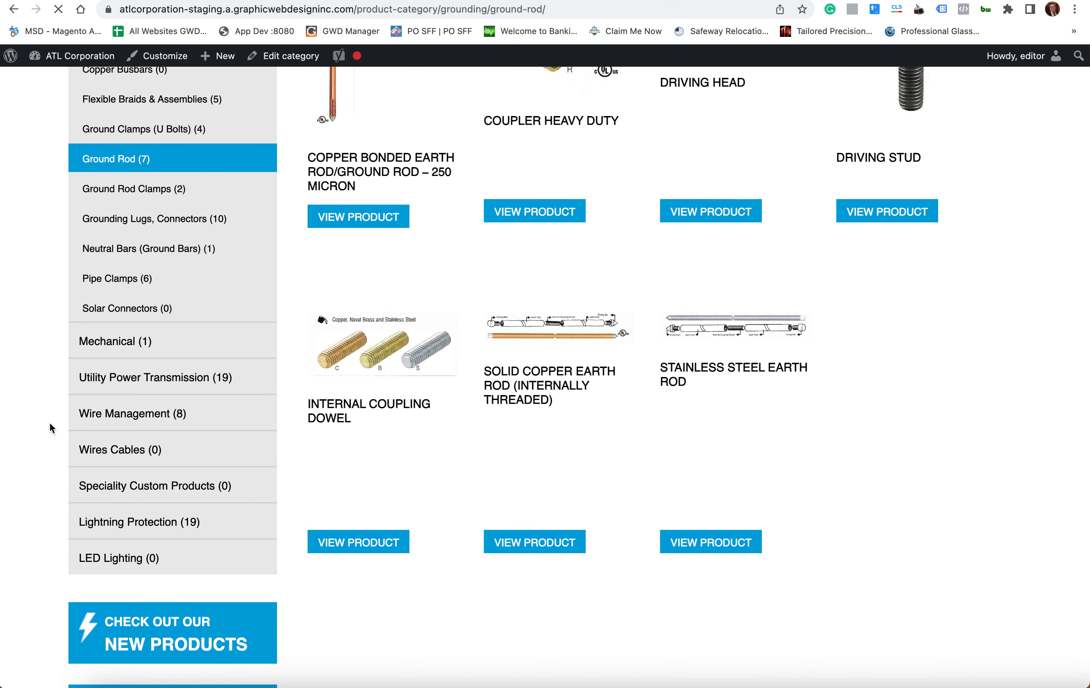
# - Expand Mechanical and open Mechanical Splices to confirm Internal Coupling Dowel is listed there
pyautogui.click(204, 330)
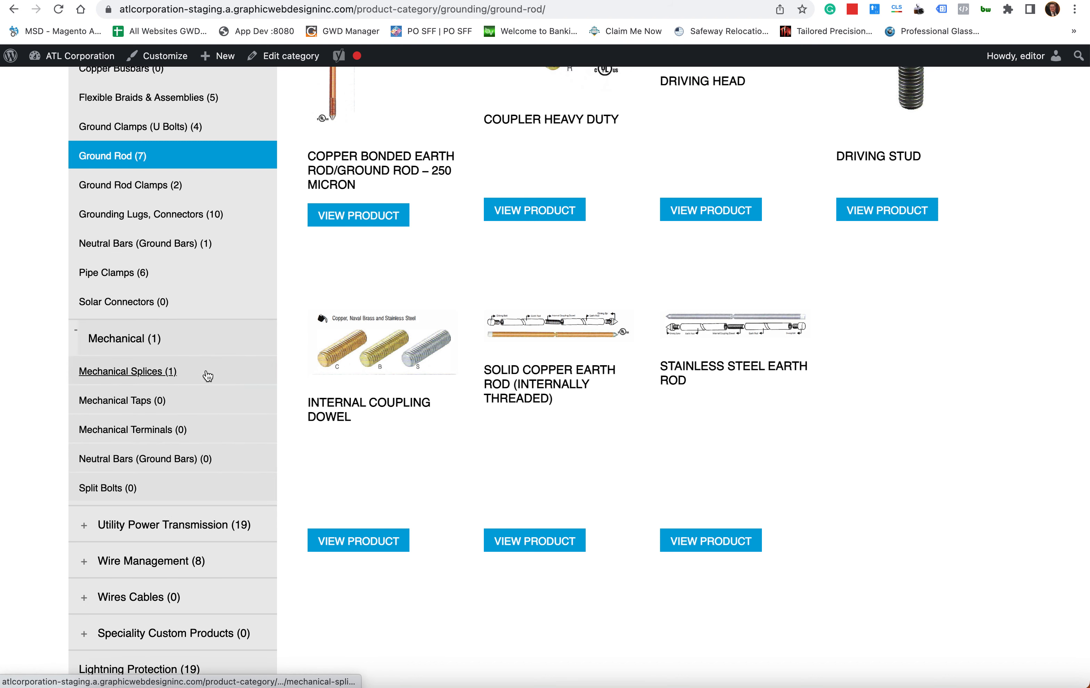
pyautogui.click(142, 372)
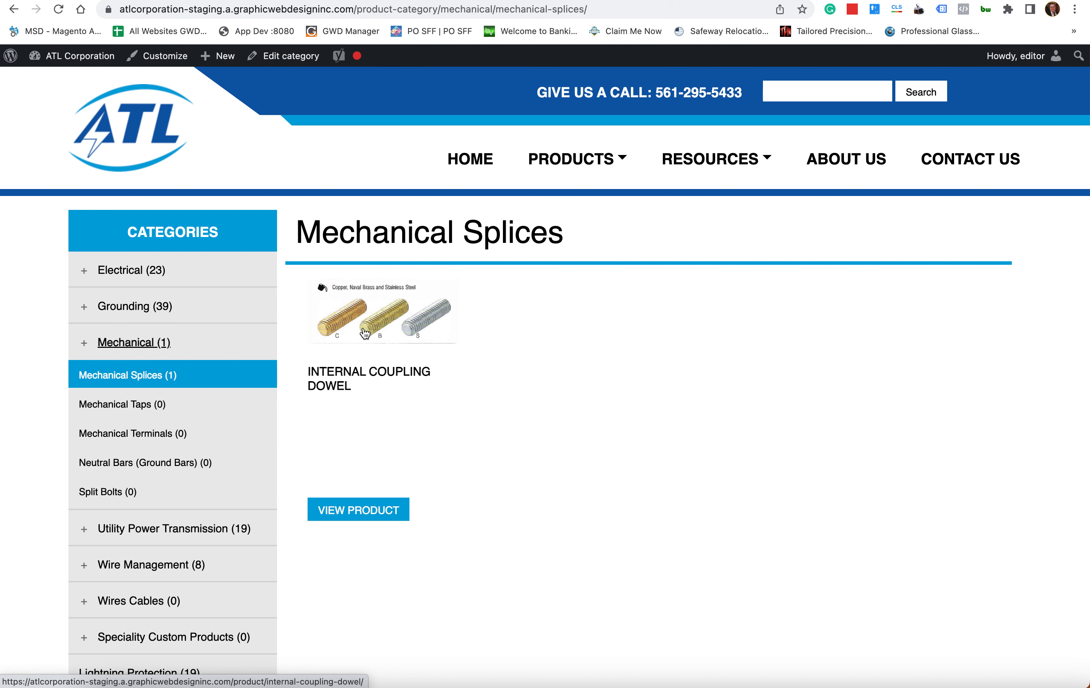
pyautogui.scroll(-3, 364, 334)
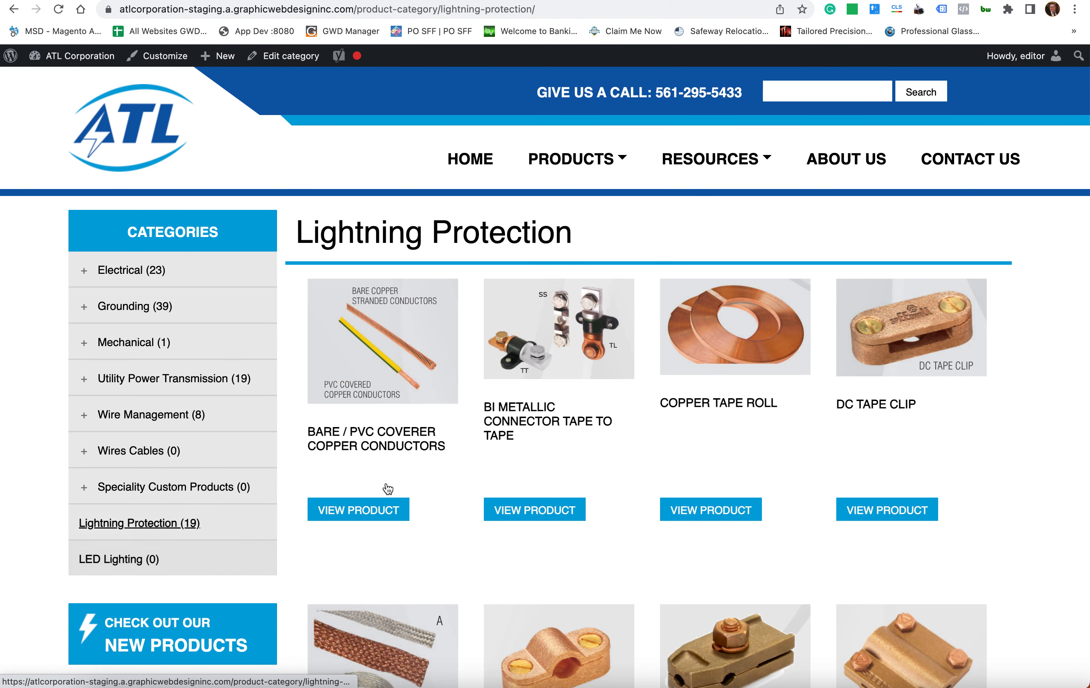
# - Browse the Lightning Protection grid and expand and collapse the Wire Management and Wires Cables subcategories
pyautogui.scroll(-10, 721, 450)
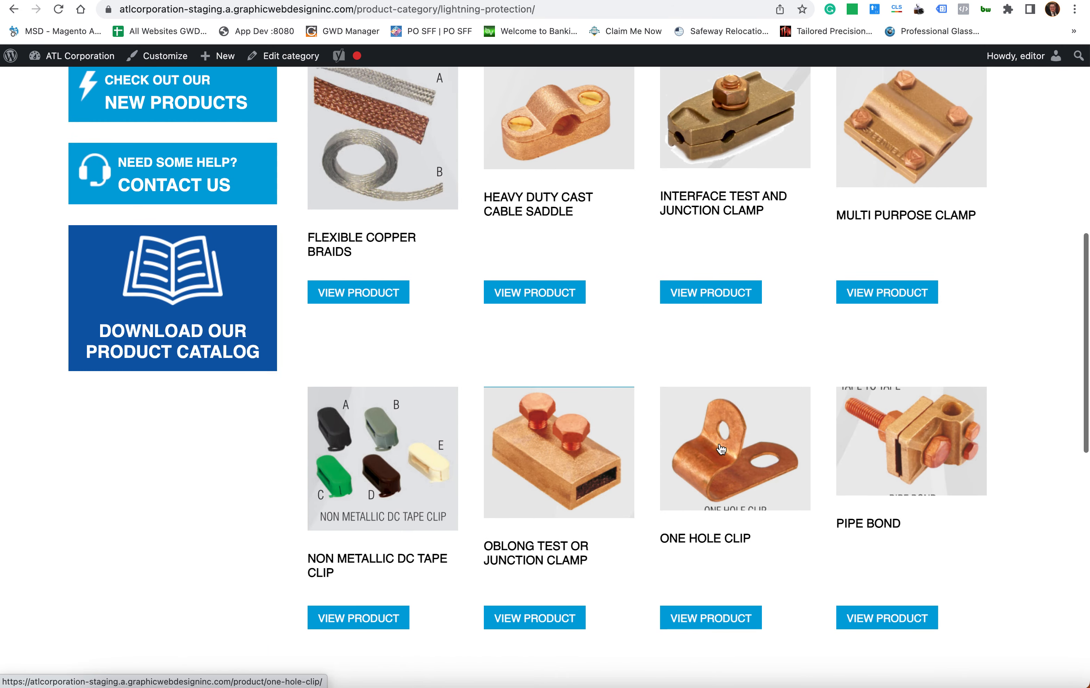
pyautogui.scroll(-5, 721, 450)
pyautogui.scroll(10, 721, 450)
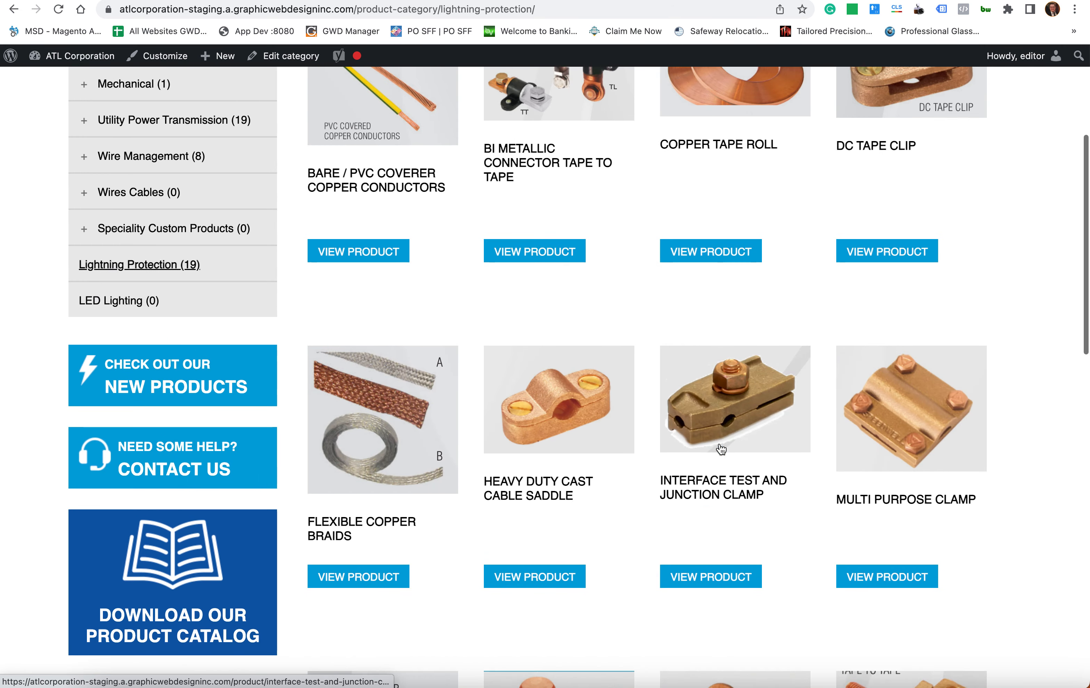
pyautogui.scroll(2, 721, 450)
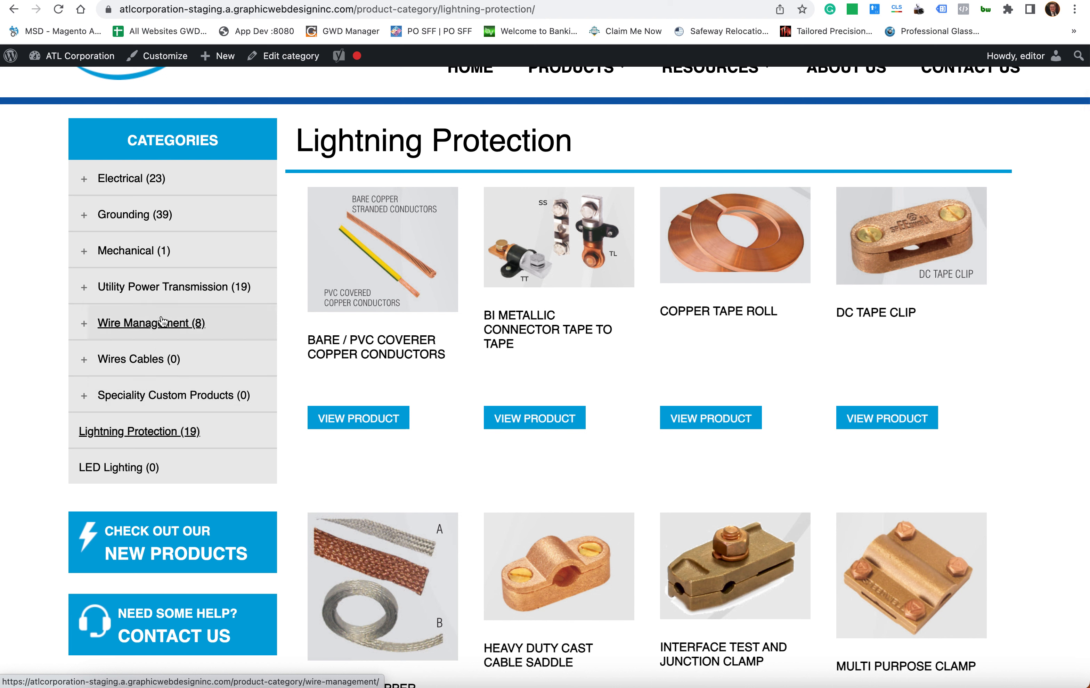
pyautogui.click(237, 328)
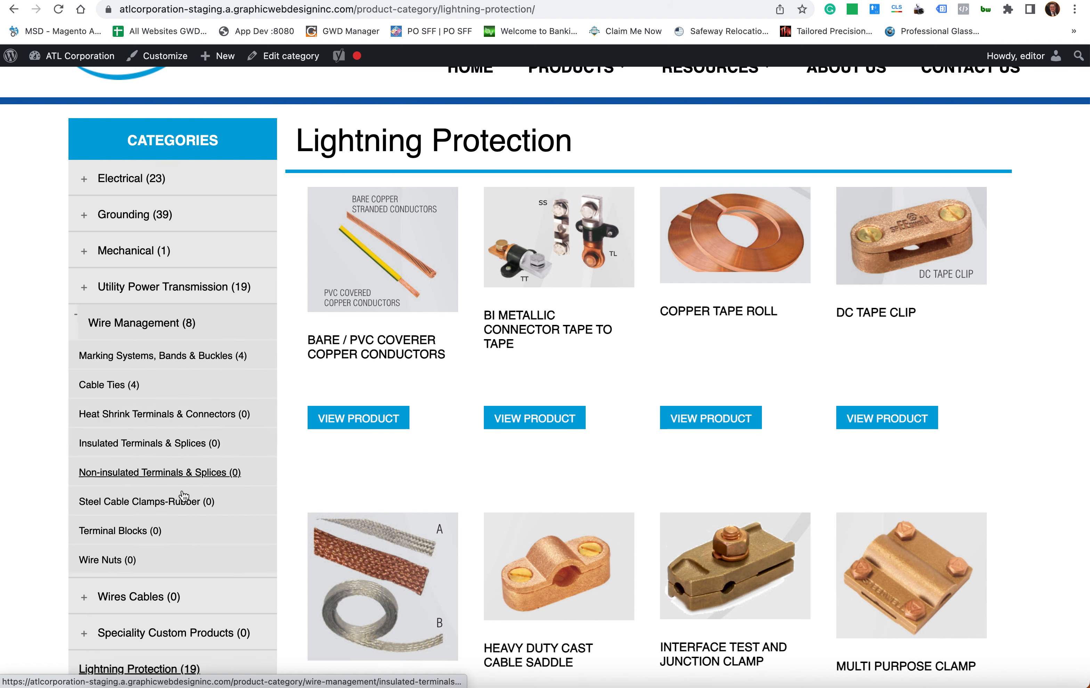
pyautogui.click(211, 315)
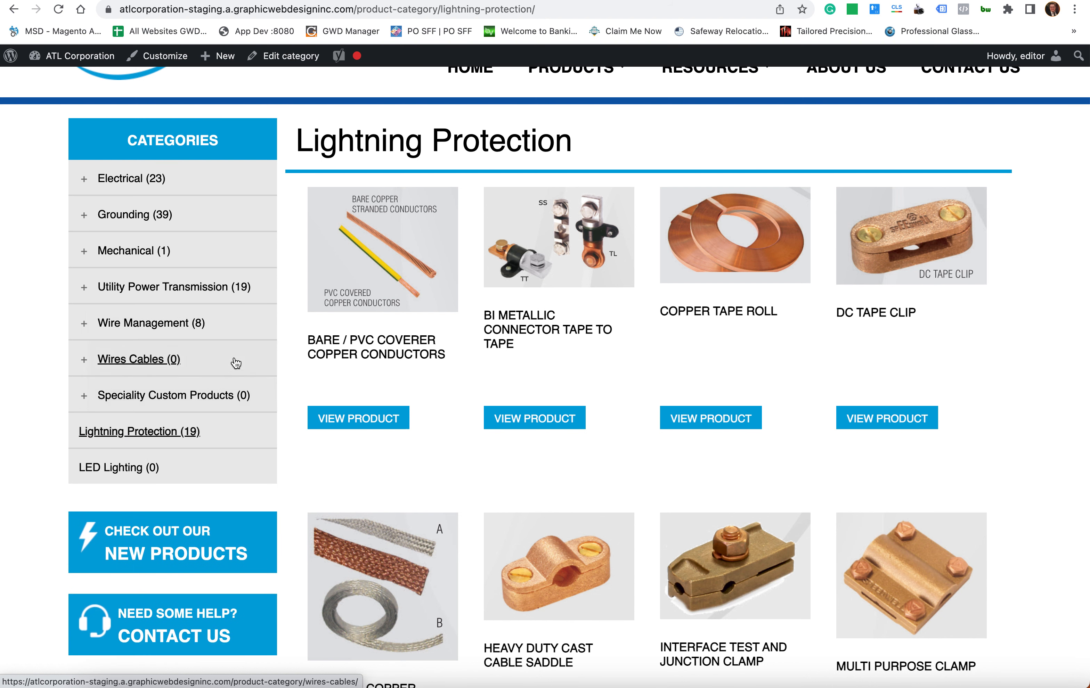
pyautogui.click(272, 358)
pyautogui.click(226, 360)
pyautogui.scroll(-10, 633, 412)
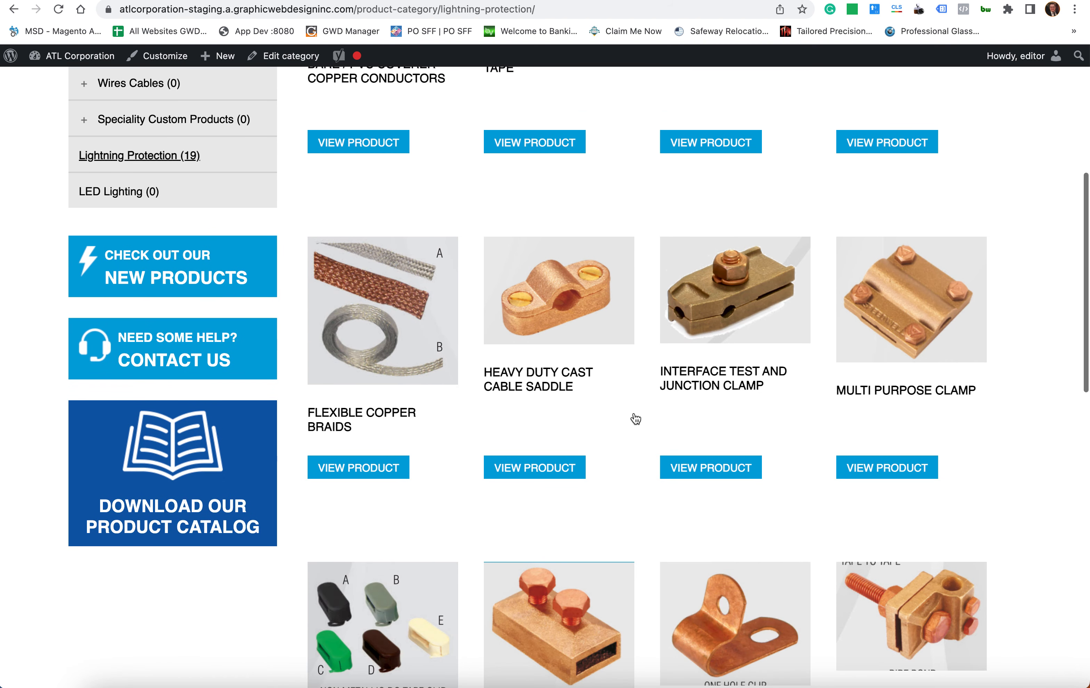
pyautogui.scroll(15, 634, 412)
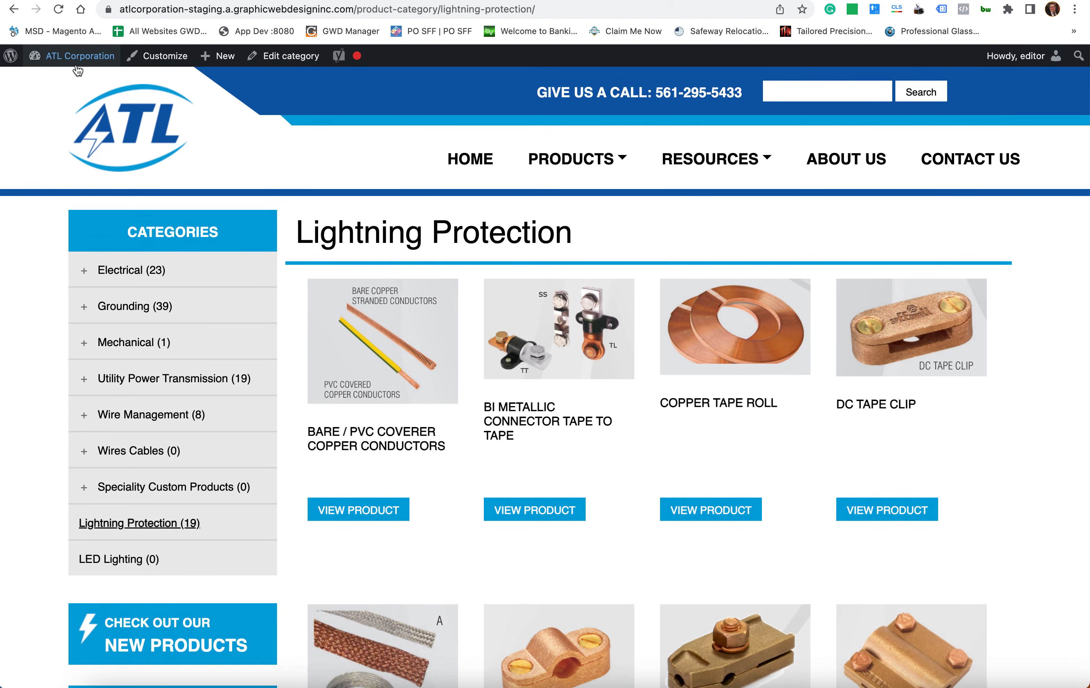
pyautogui.moveTo(71, 55)
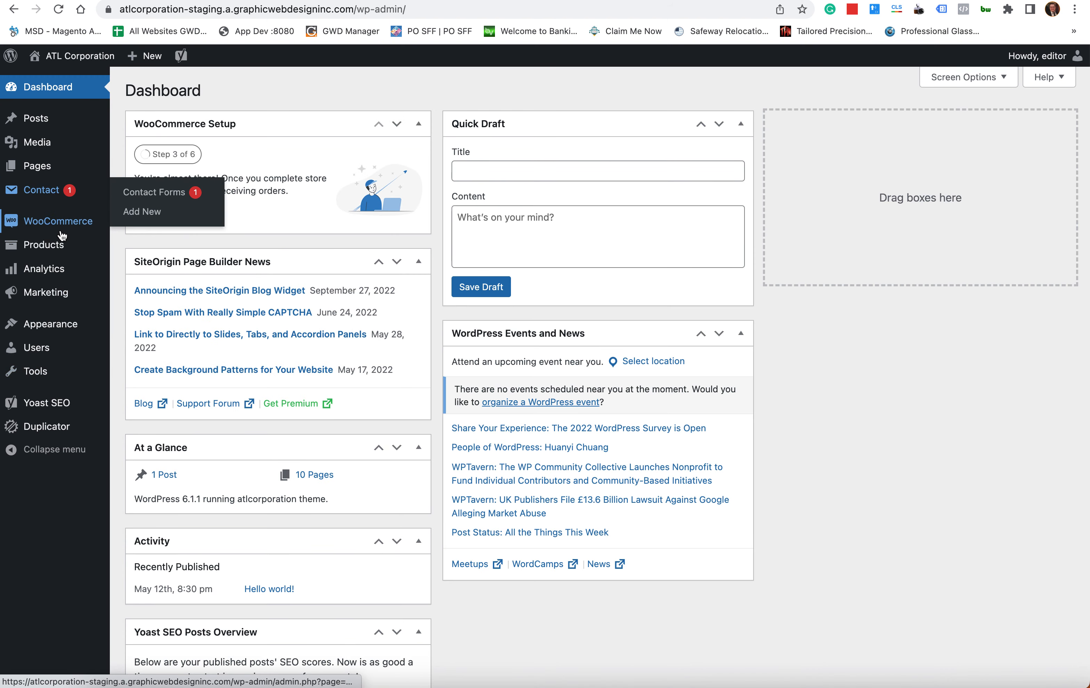
# - Visit the storefront's Contact Us page and try its First Name and Message fields
pyautogui.click(73, 56)
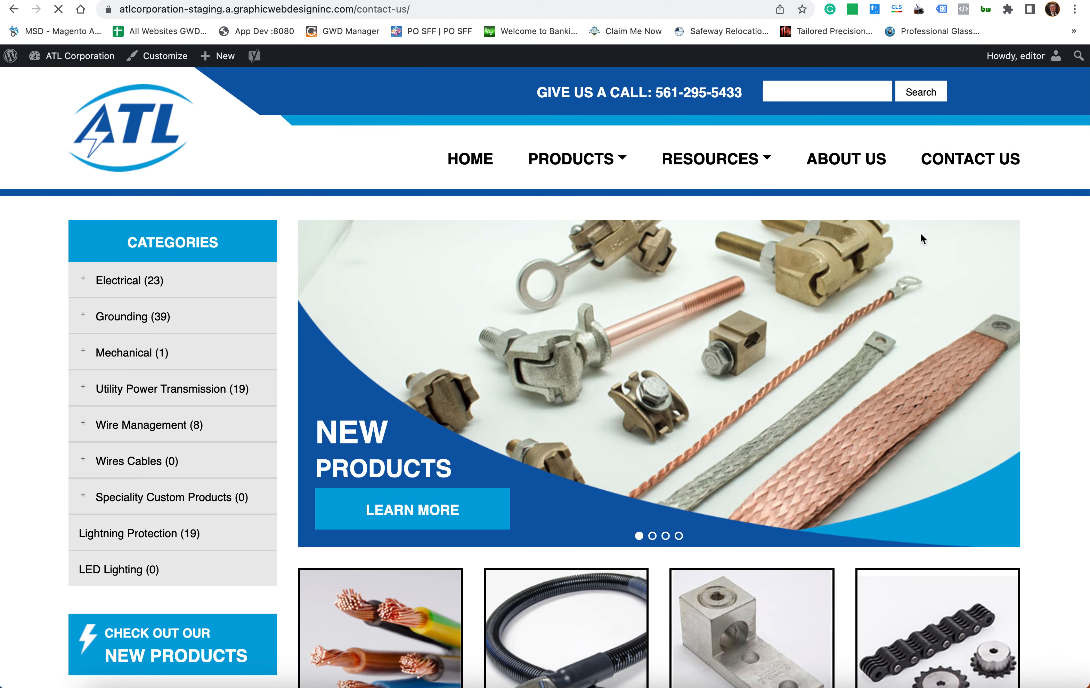
pyautogui.scroll(-5, 534, 516)
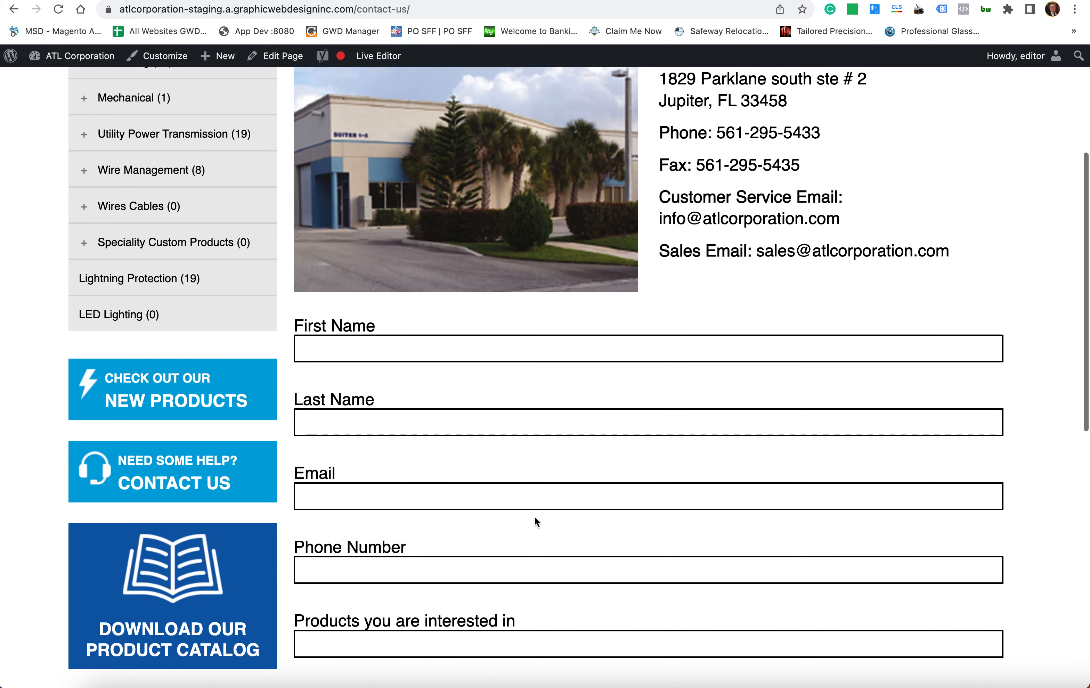
pyautogui.click(476, 356)
pyautogui.scroll(-5, 595, 326)
pyautogui.scroll(-4, 596, 326)
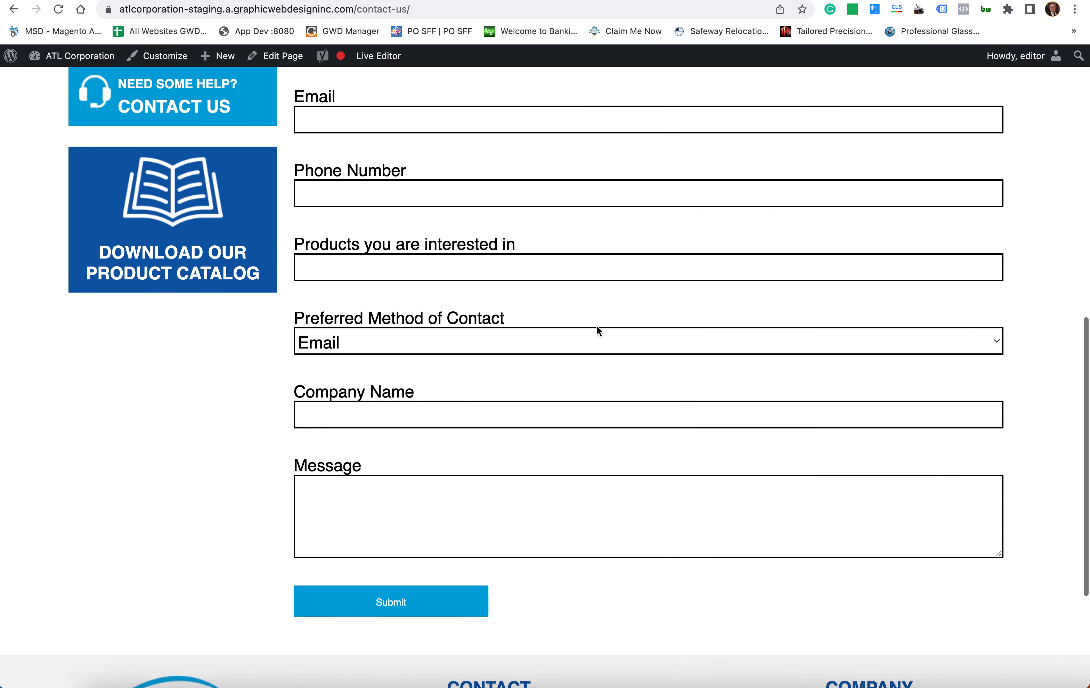
pyautogui.click(435, 487)
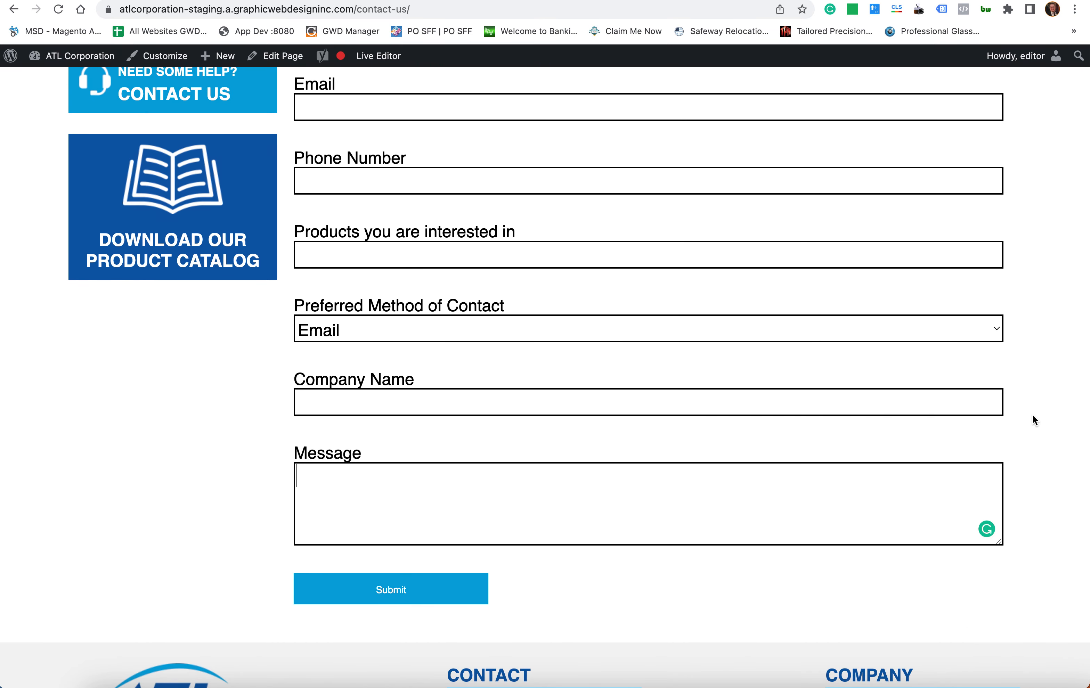
# - Scroll back to the top and highlight, then clear, the Contact Us heading
pyautogui.scroll(13, 1012, 454)
pyautogui.scroll(-11, 711, 490)
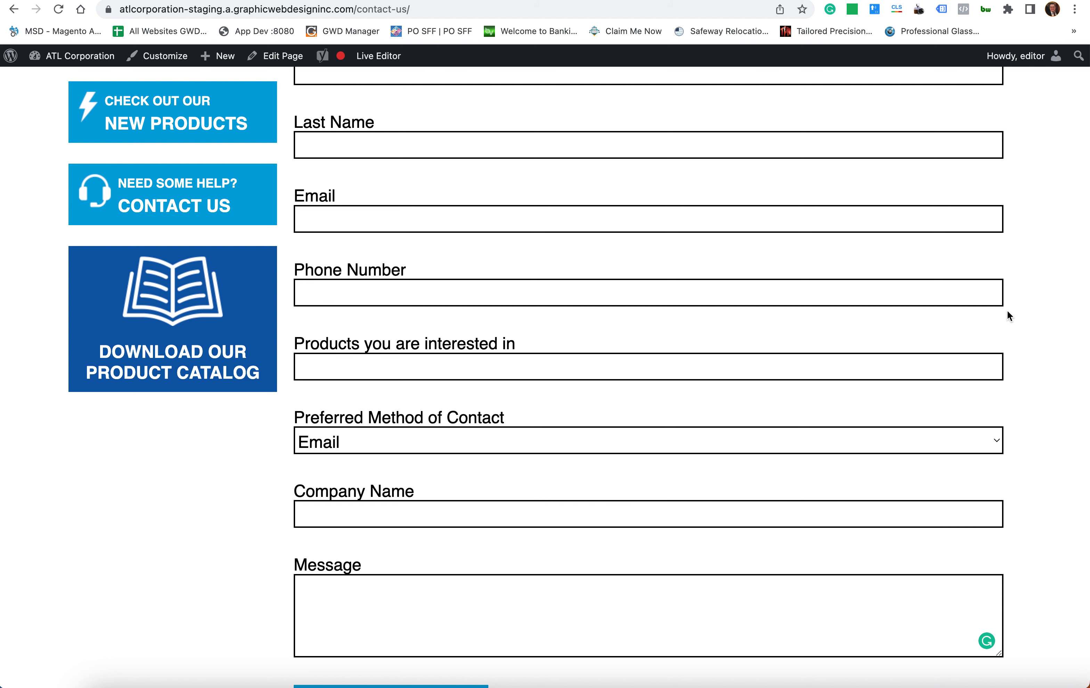
pyautogui.scroll(4, 855, 382)
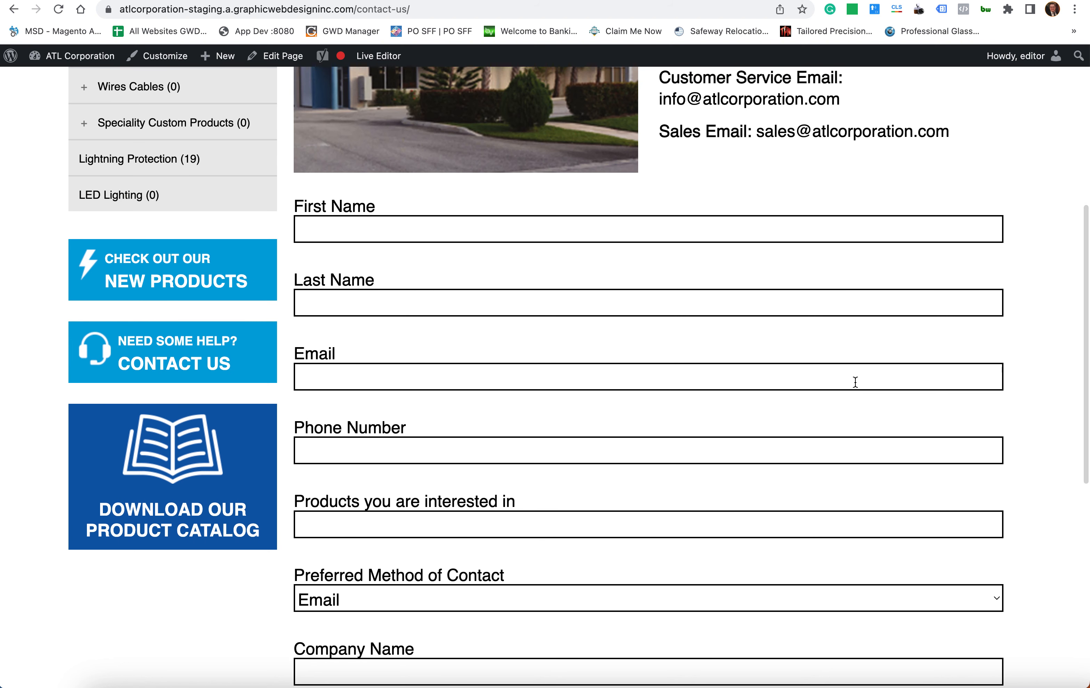
pyautogui.scroll(10, 754, 406)
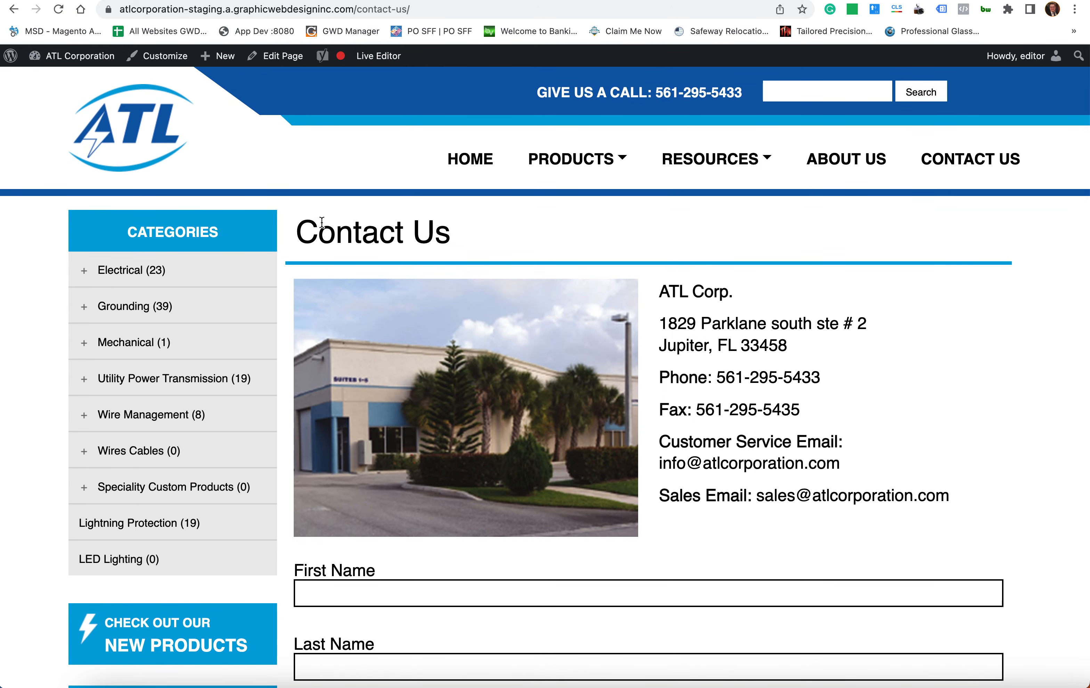
pyautogui.moveTo(321, 223); pyautogui.dragTo(505, 235)
pyautogui.click(503, 237)
pyautogui.moveTo(71, 63)
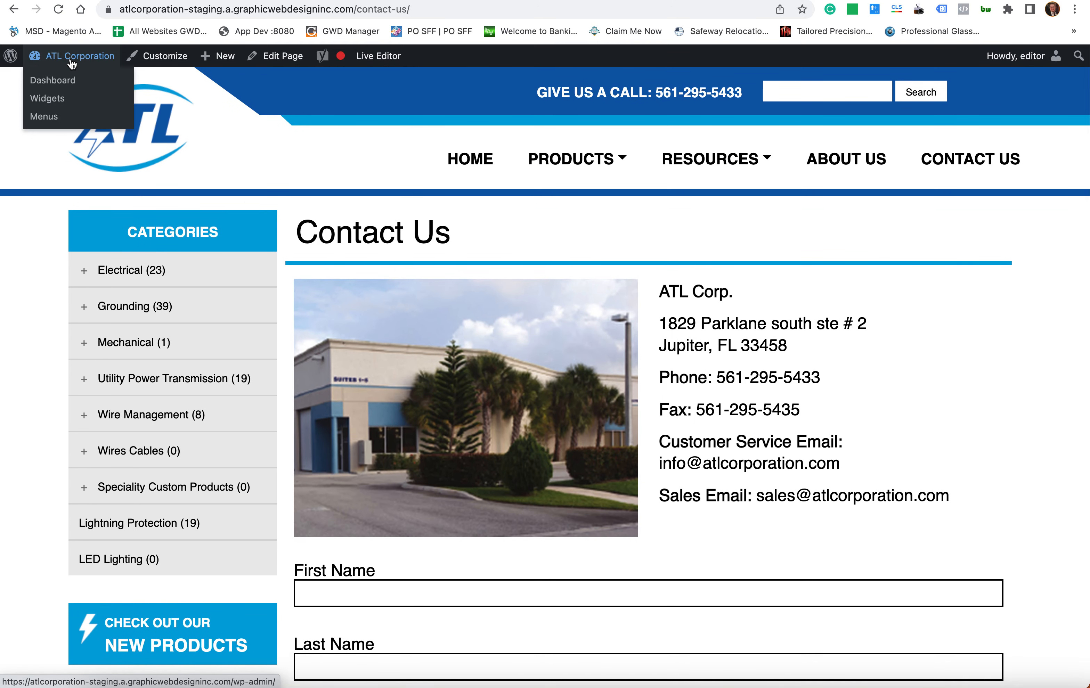
# - Return to the admin Dashboard and view, then close, the site's connection information
pyautogui.click(72, 85)
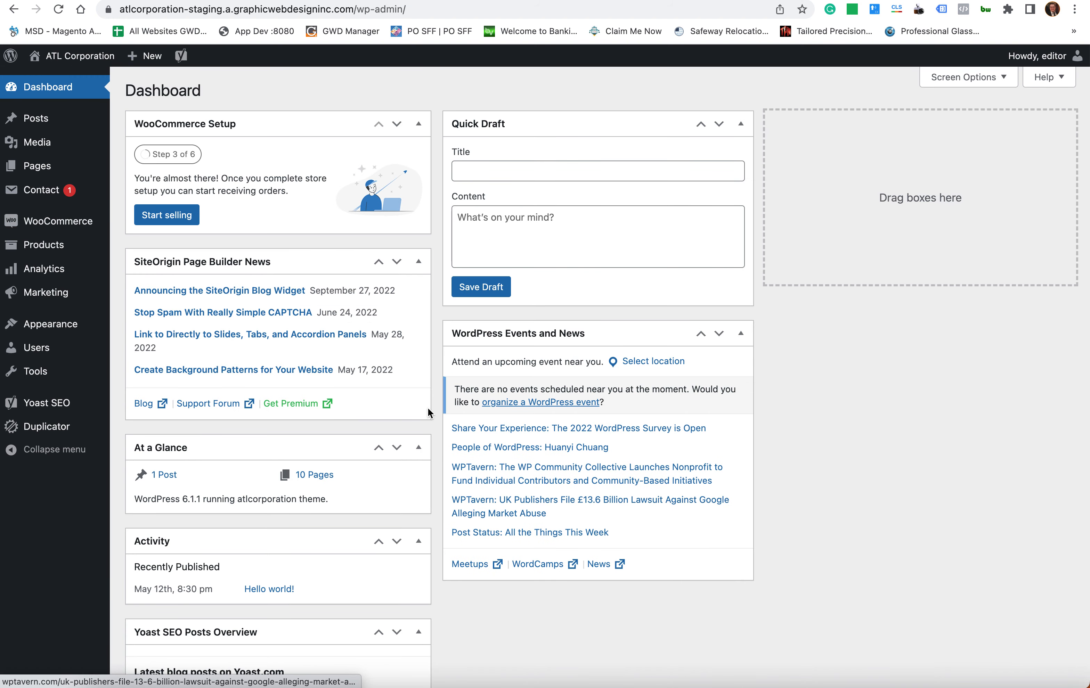
pyautogui.click(109, 9)
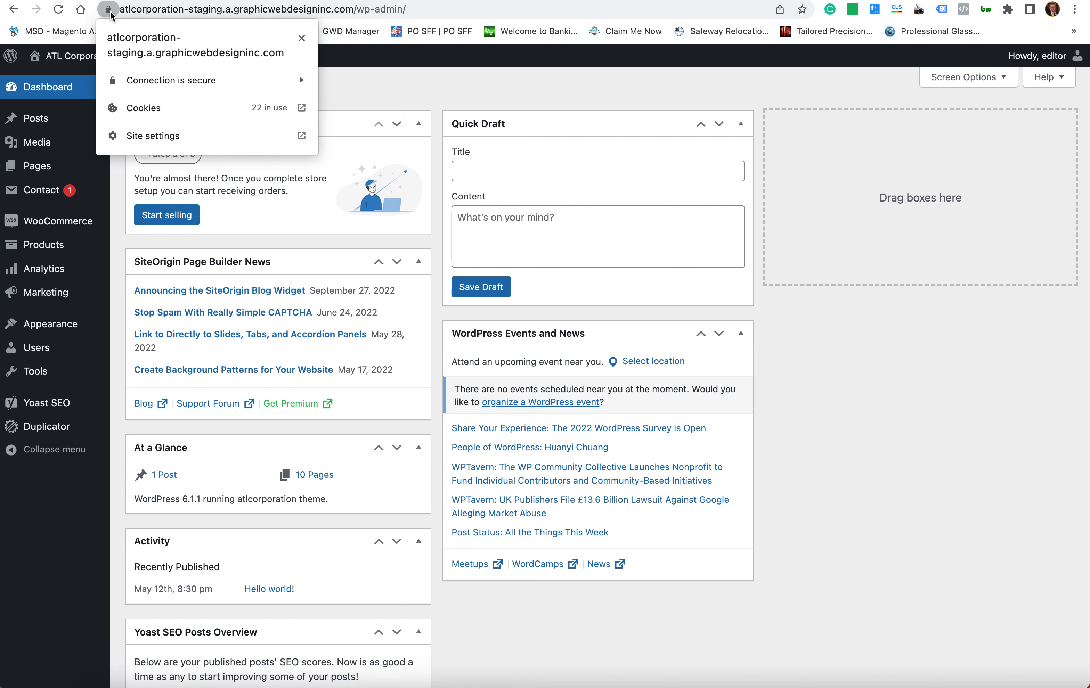
pyautogui.click(109, 11)
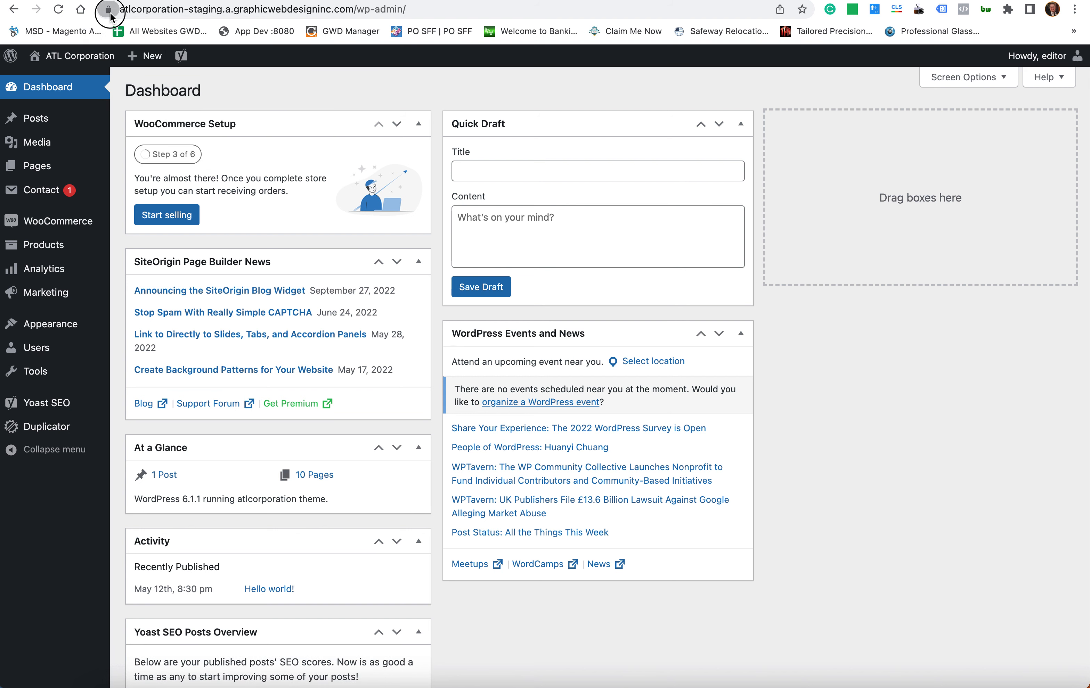
pyautogui.click(110, 13)
pyautogui.click(110, 12)
# - Visit the storefront homepage and scroll through its rotating banner, newsletter sign-up and footer
pyautogui.click(71, 61)
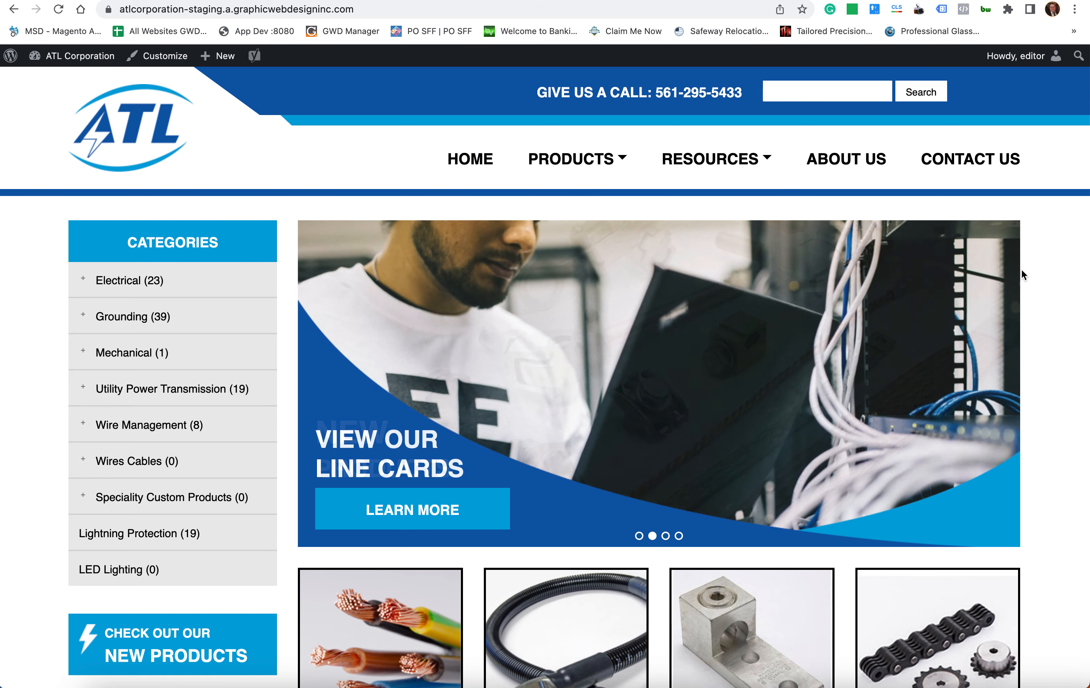
pyautogui.scroll(-15, 1022, 275)
pyautogui.scroll(-6, 1021, 270)
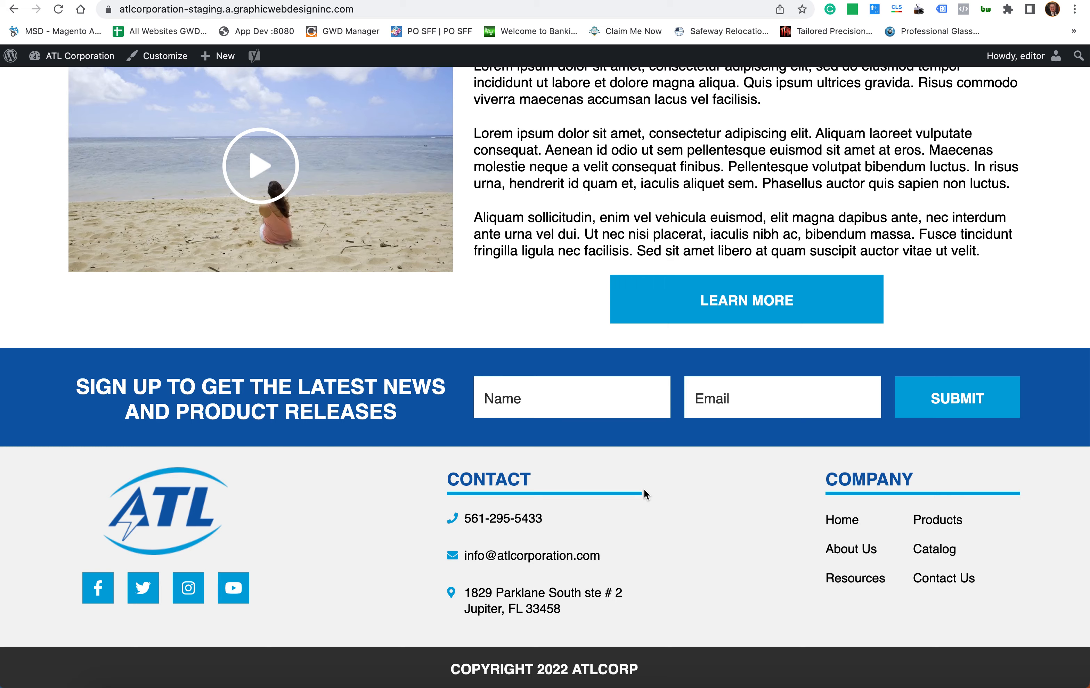
pyautogui.scroll(8, 643, 488)
pyautogui.scroll(-8, 643, 489)
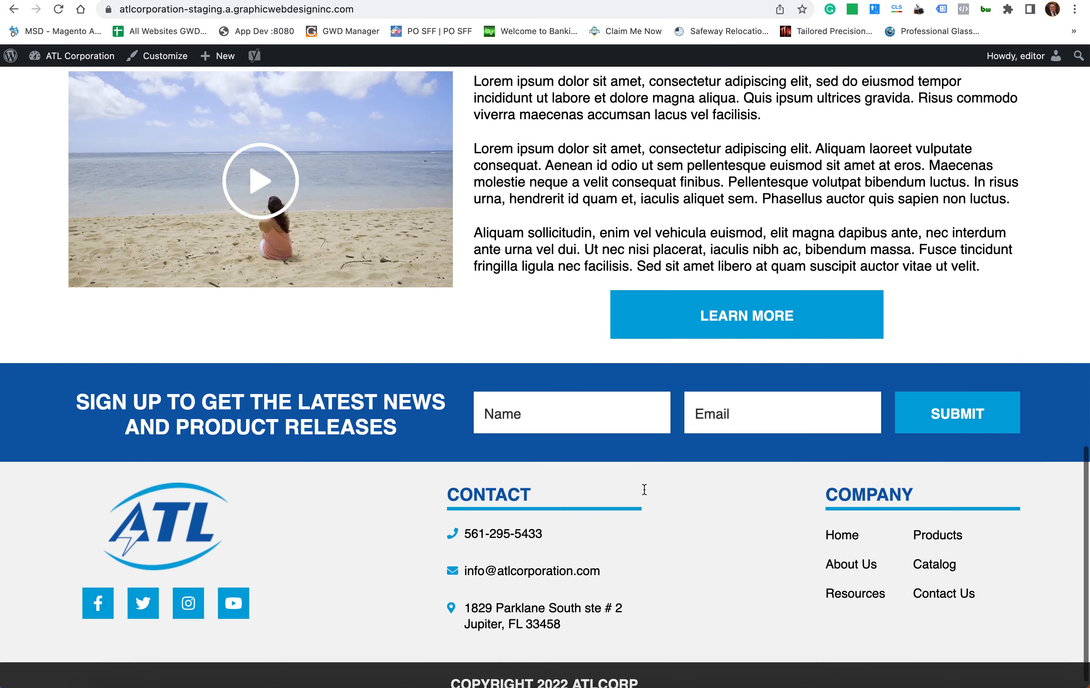
pyautogui.scroll(20, 205, 377)
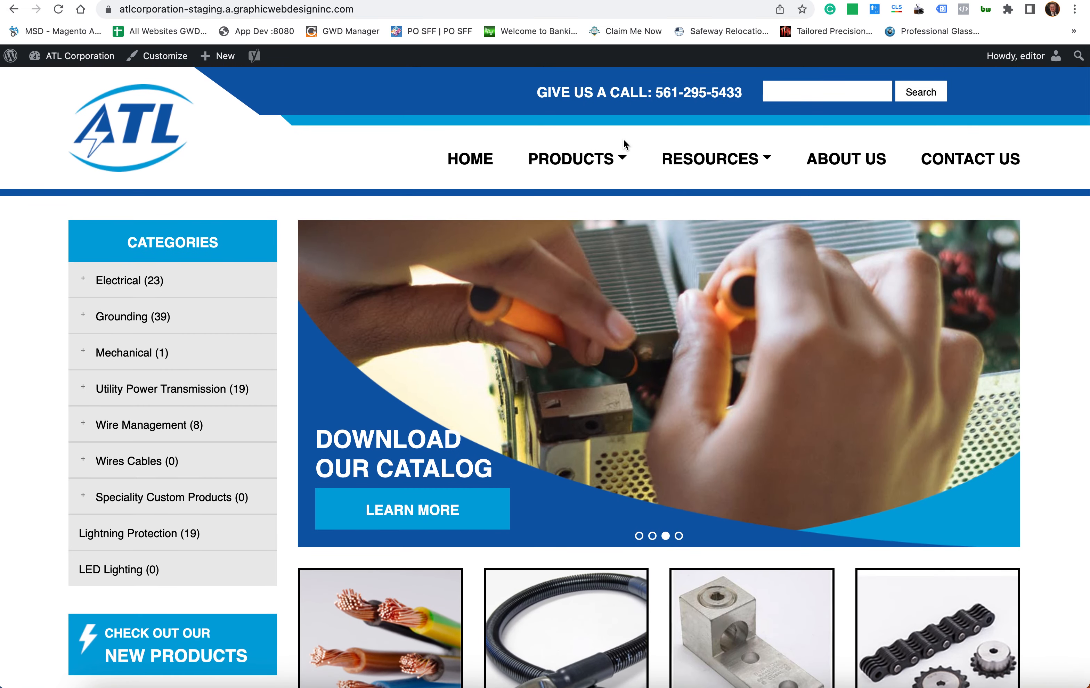
pyautogui.moveTo(620, 182)
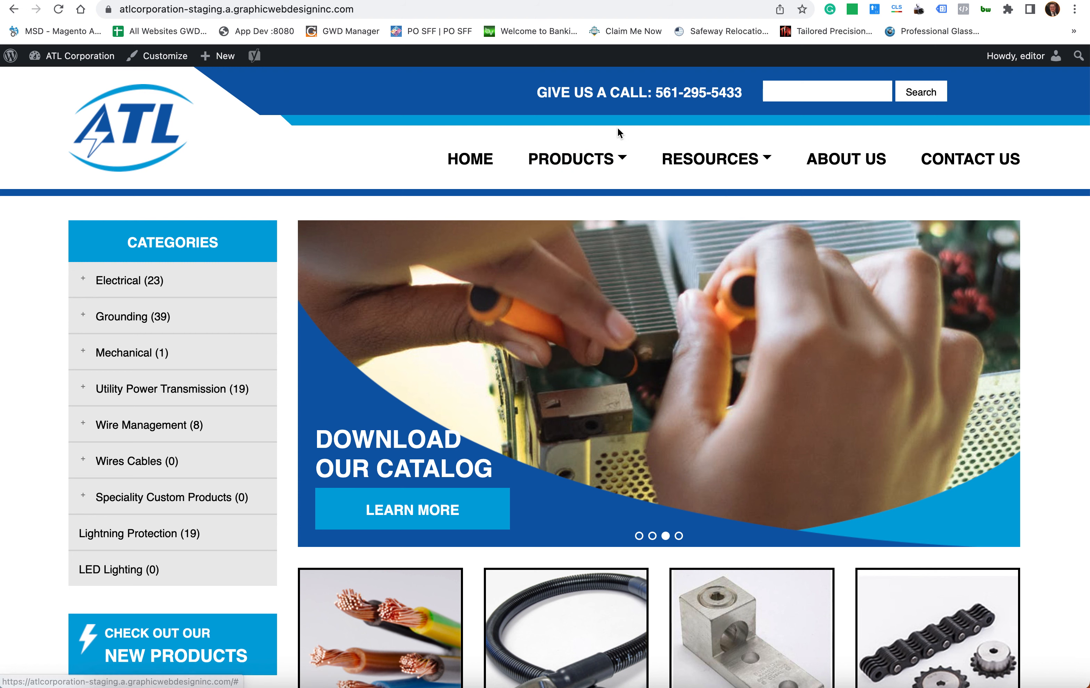
pyautogui.moveTo(790, 170)
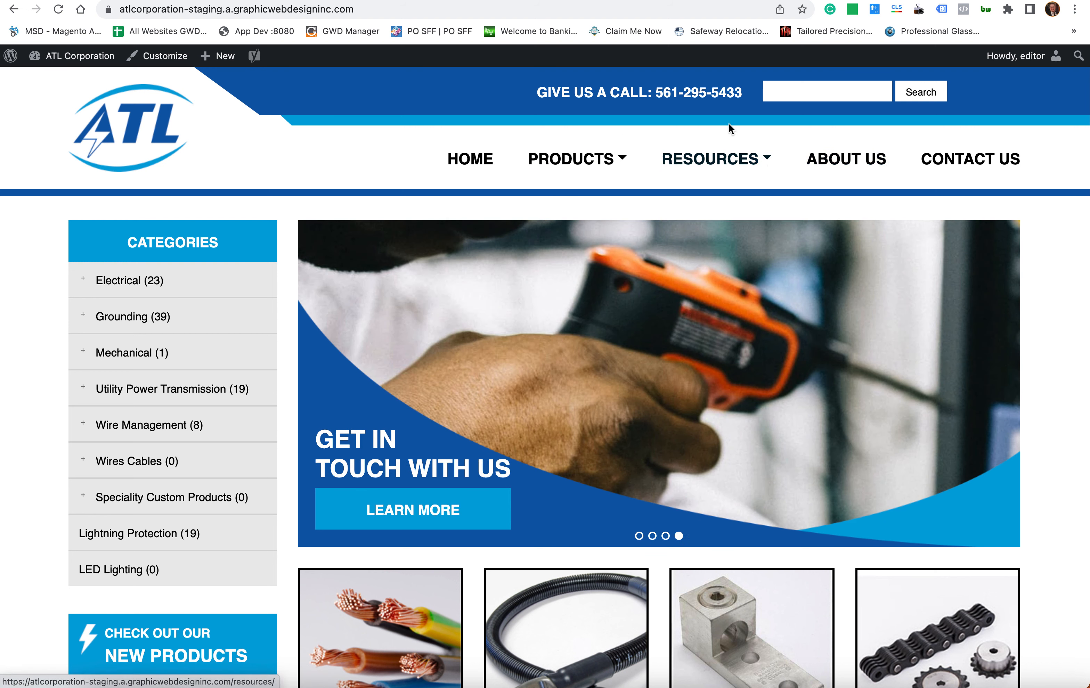